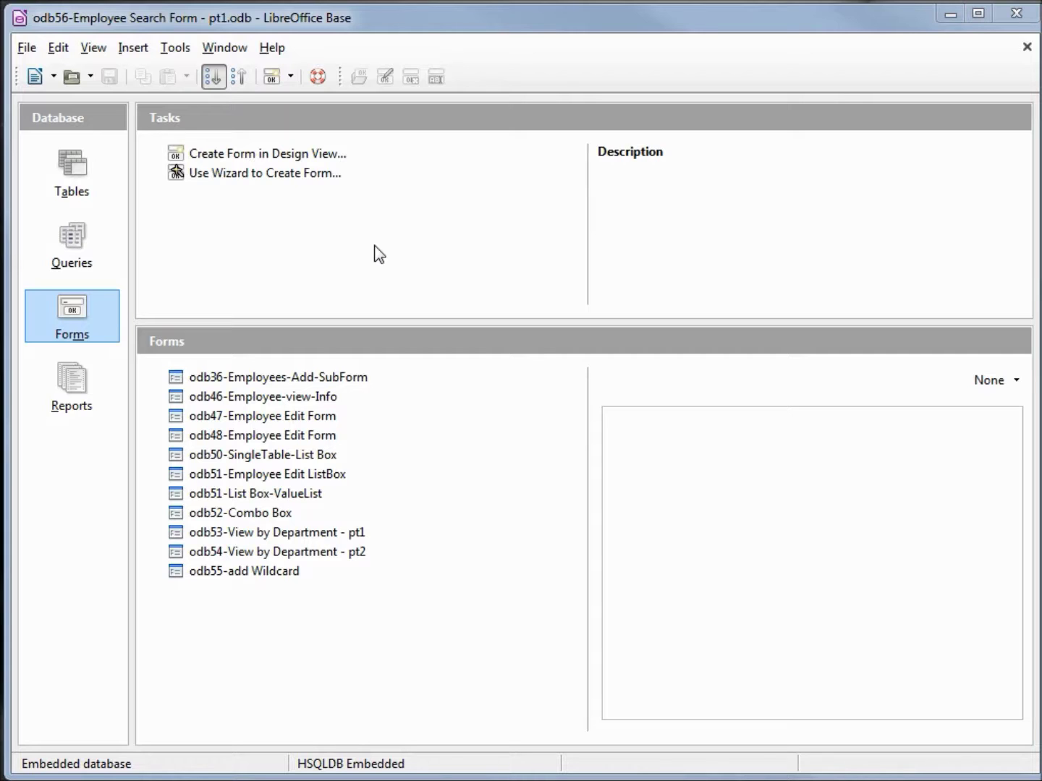
- Show the database's tables and select tbl_Filter
left_click(72, 184)
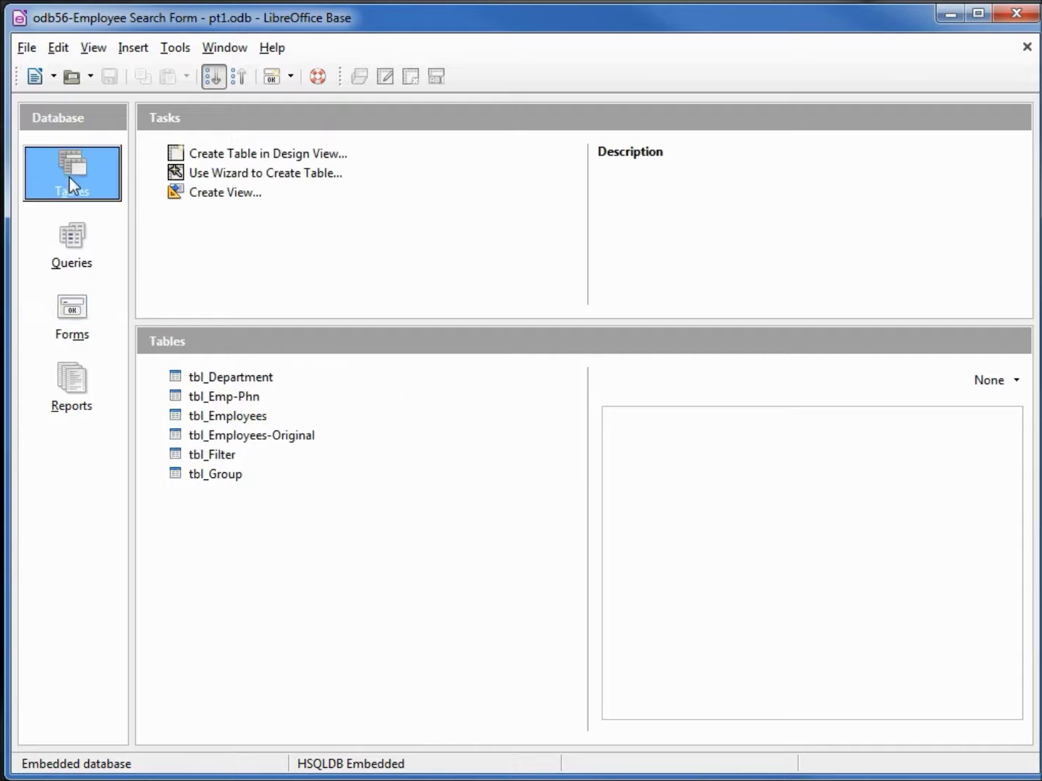
left_click(221, 456)
- Open tbl_Filter's design and add a Number field named Group-ID
right_click(221, 460)
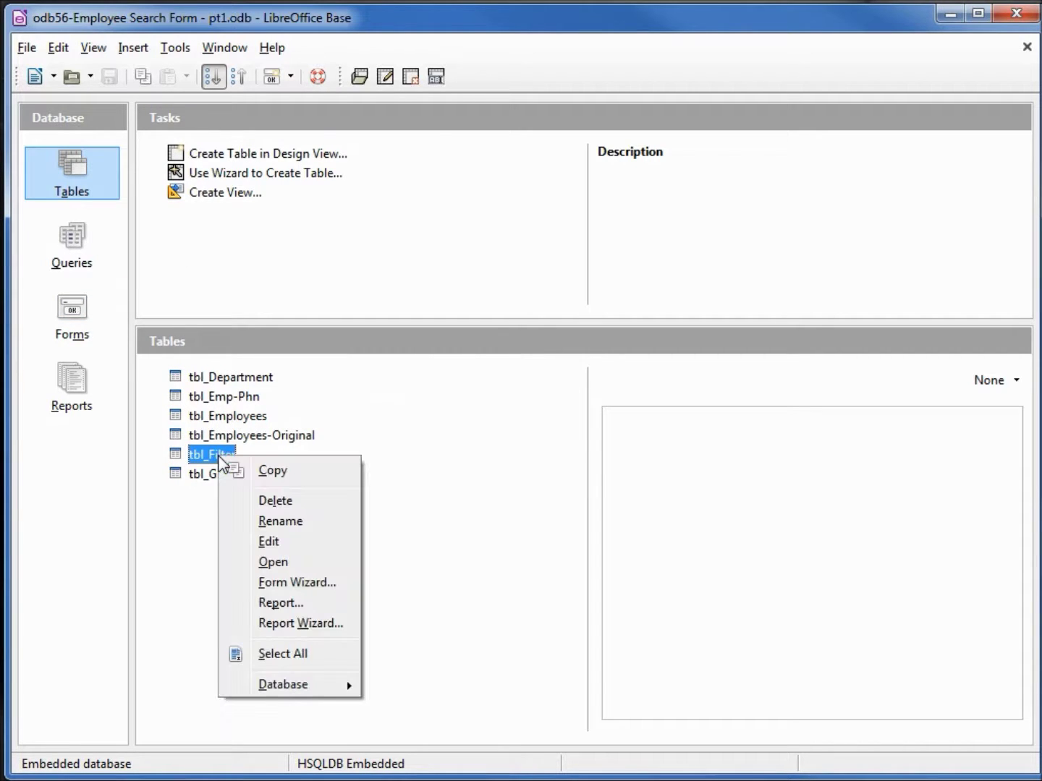
left_click(277, 543)
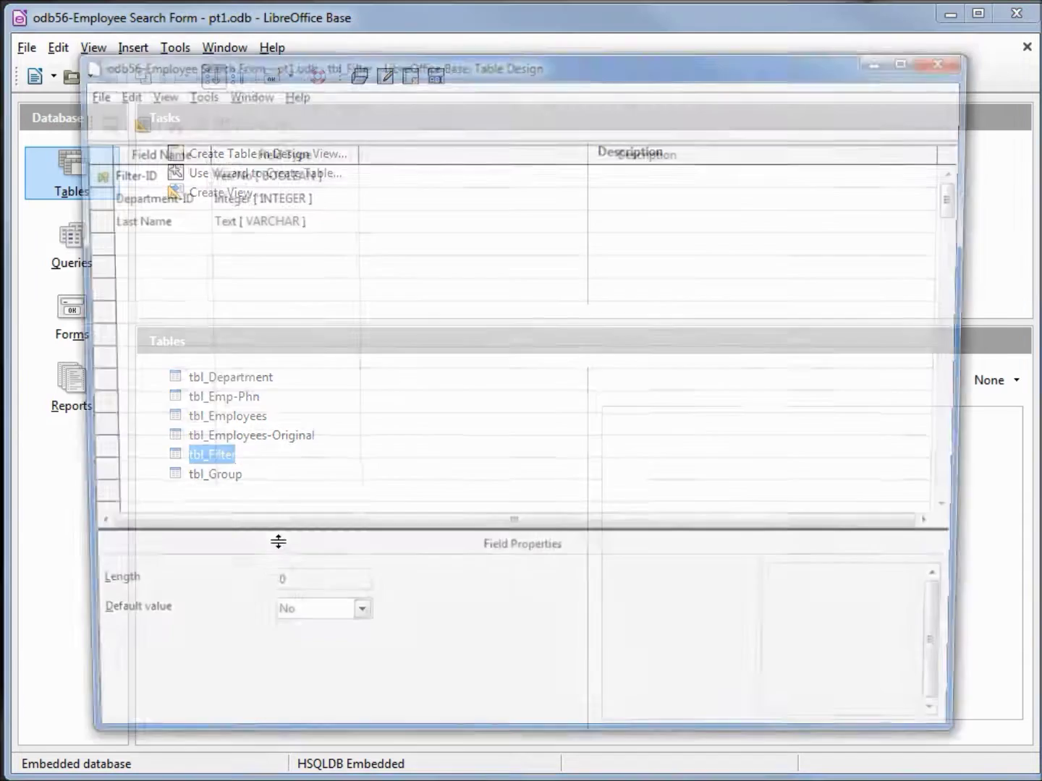
left_click(139, 242)
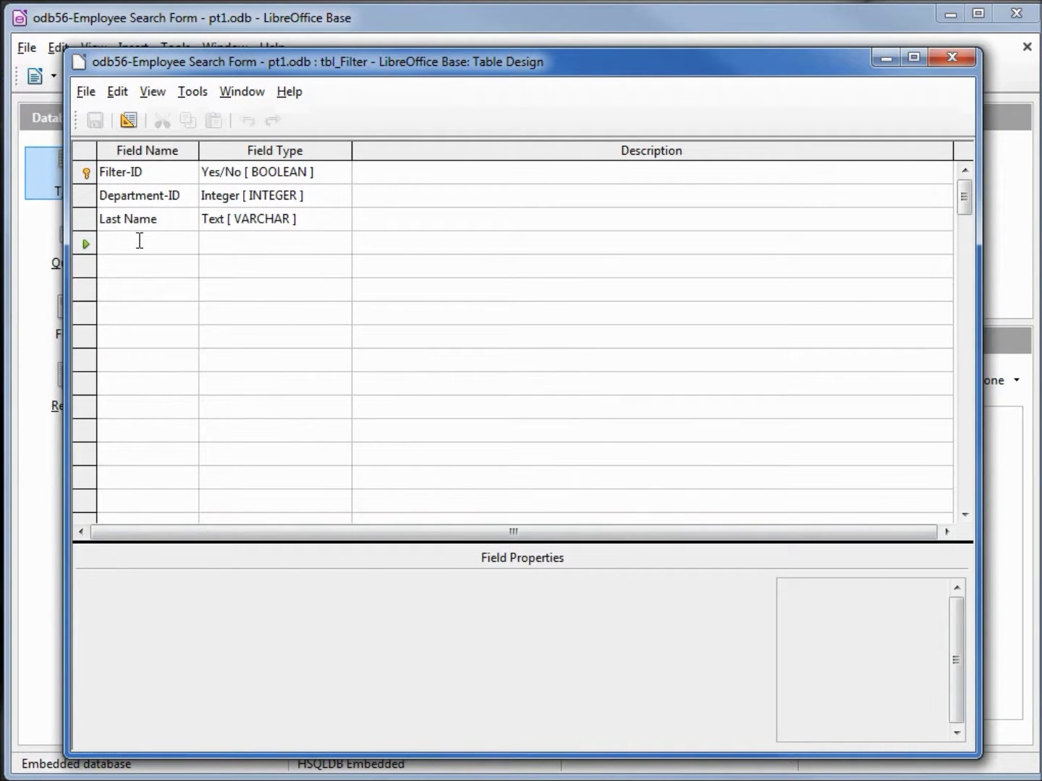
type("Group-ID")
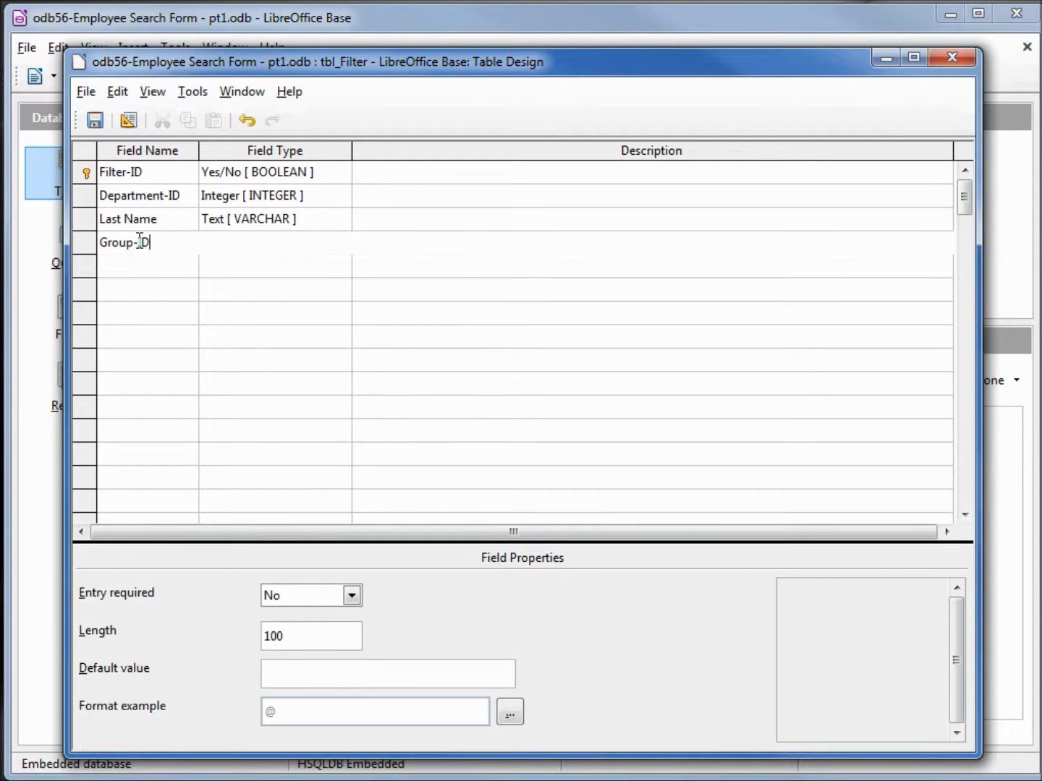
key("Tab")
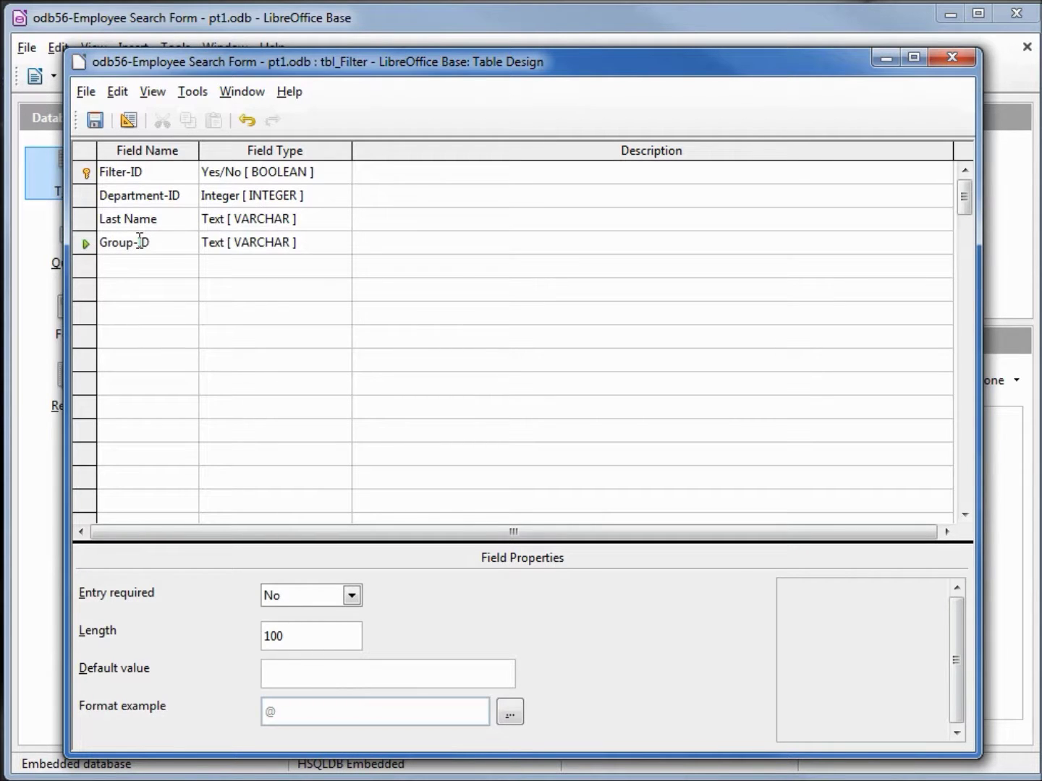
key("Tab")
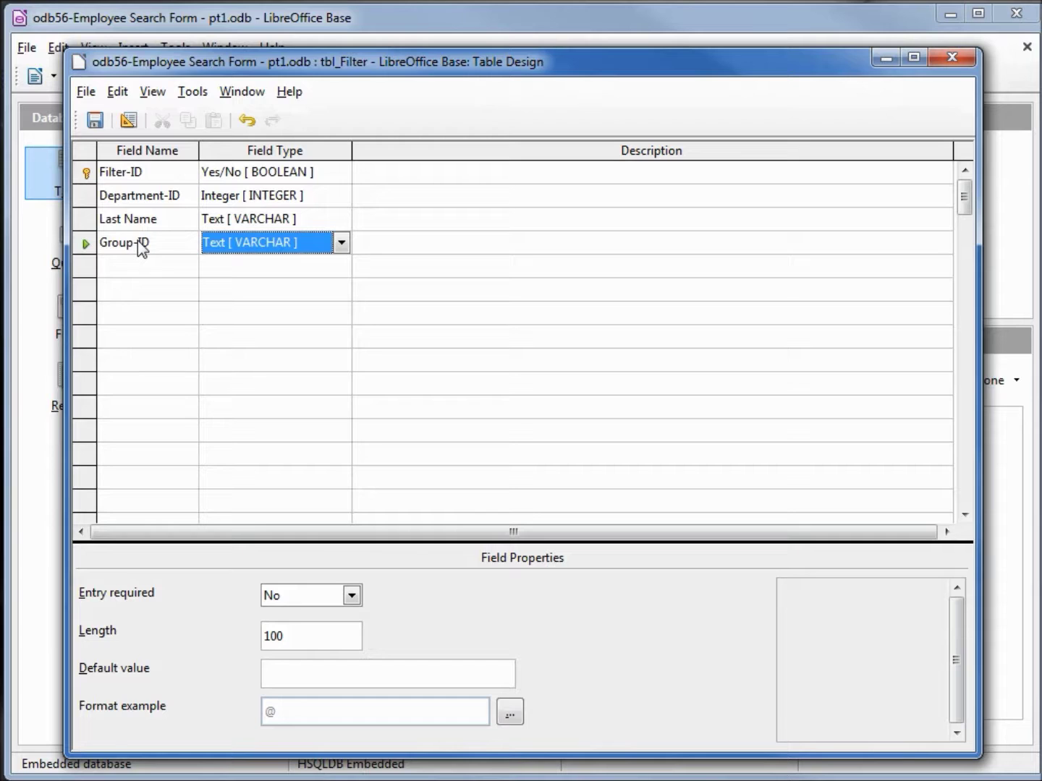
key("n")
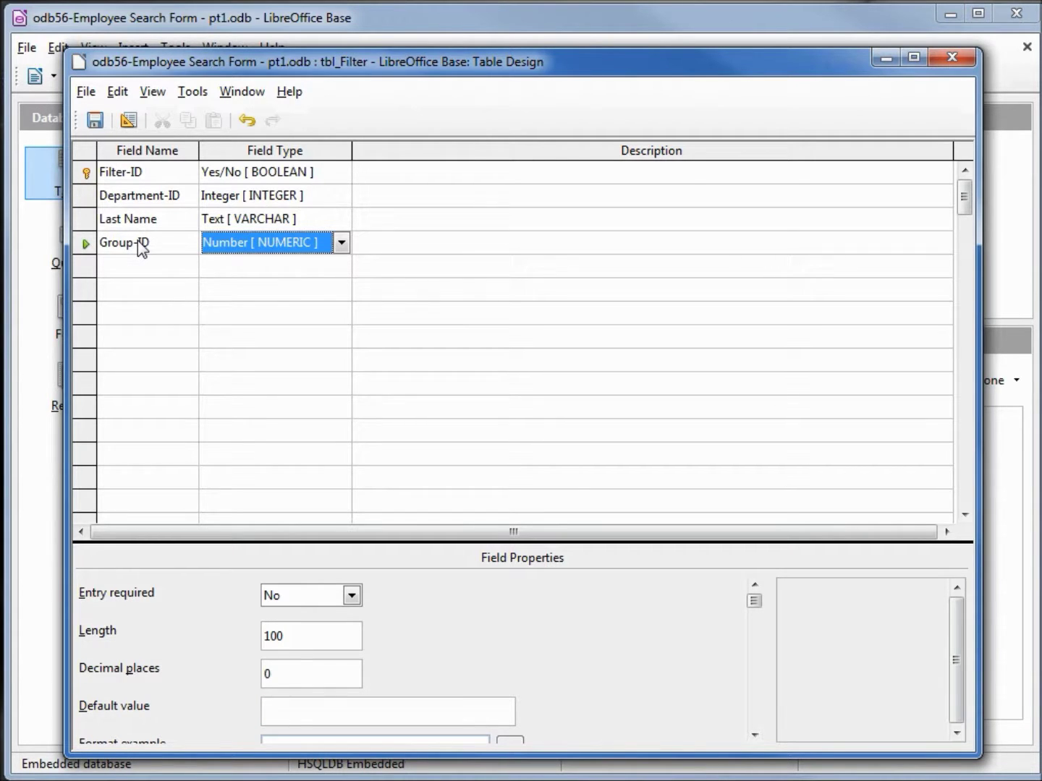
key("Return")
key("Down")
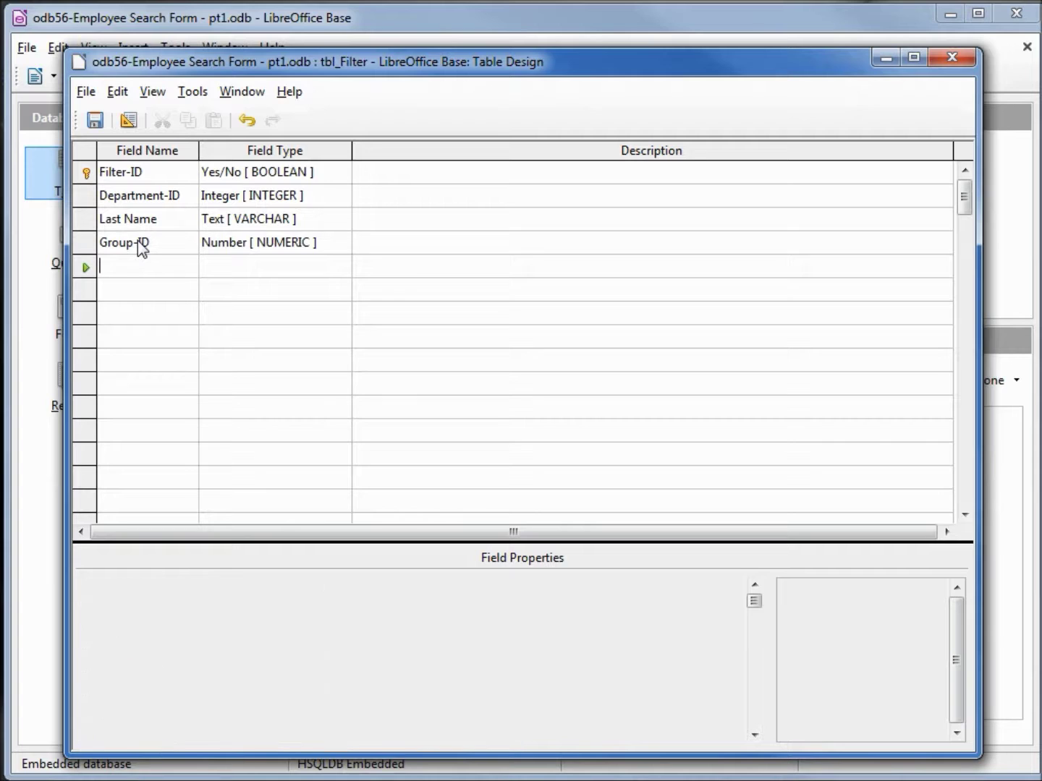
- Add a Date field StartDt-Mn with its lowest-start-date description pasted in
type("S")
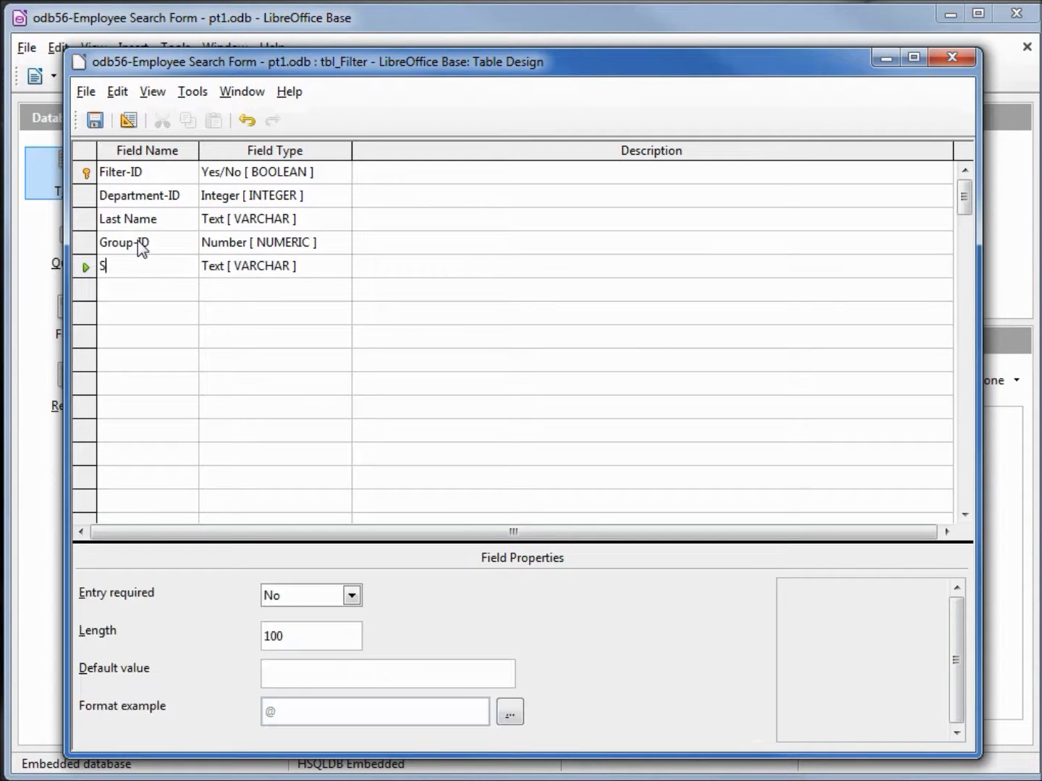
type("tartDt-Mn")
key("Tab")
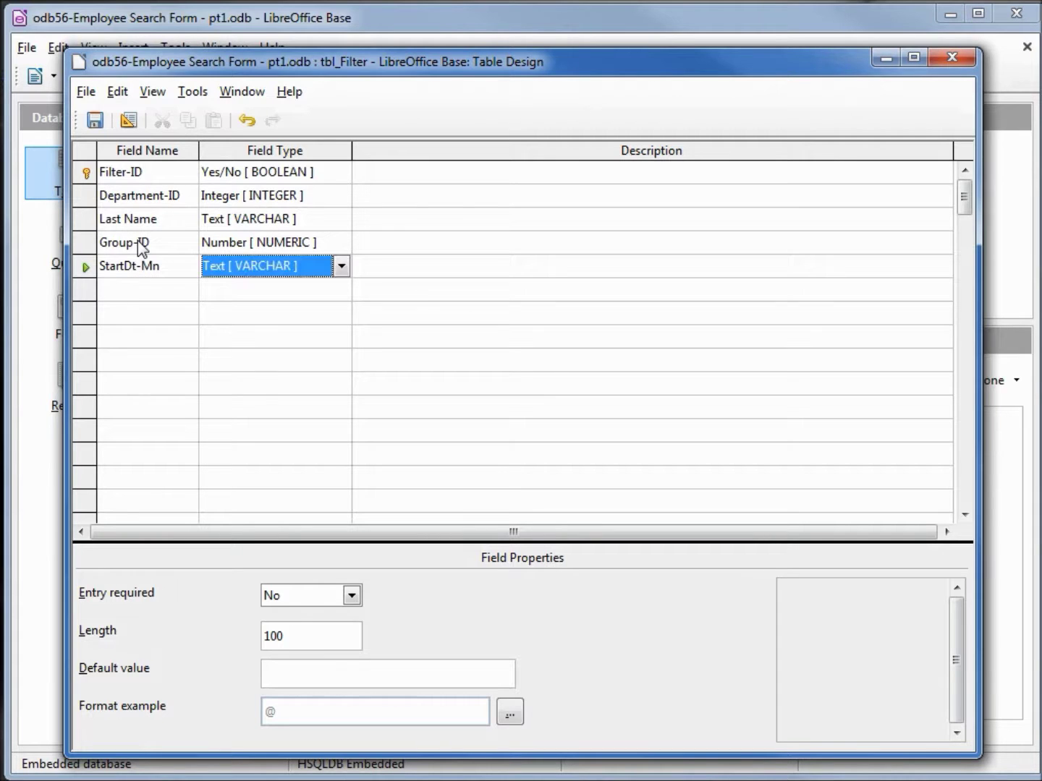
key("d")
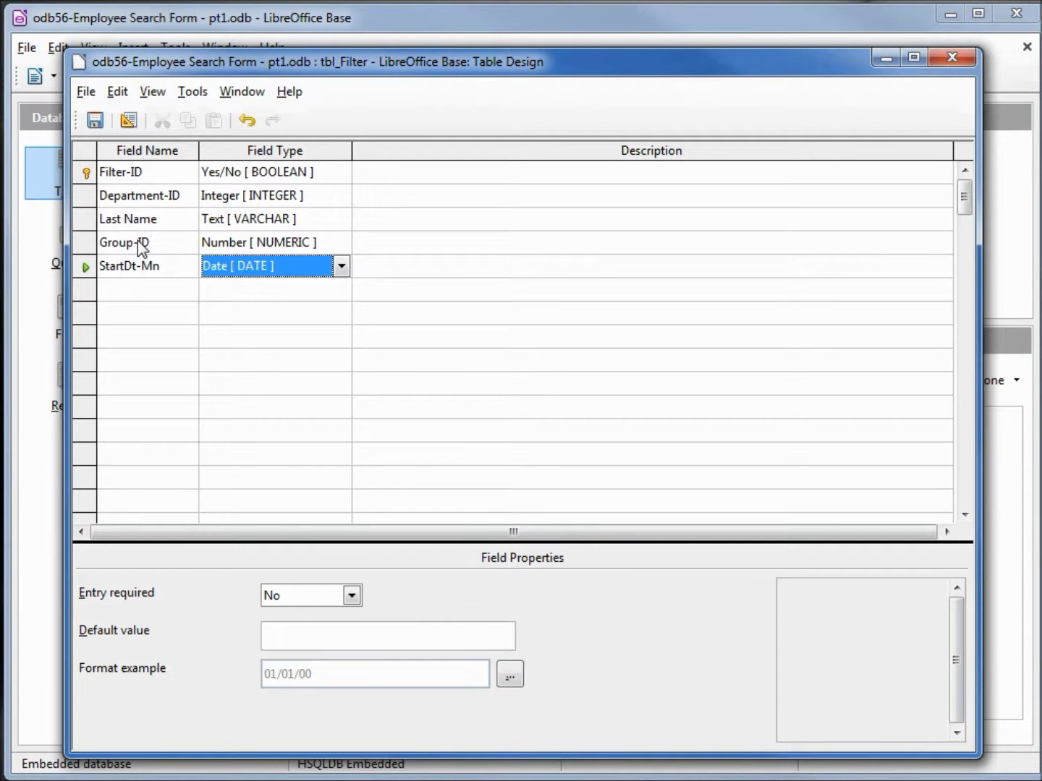
key("Tab")
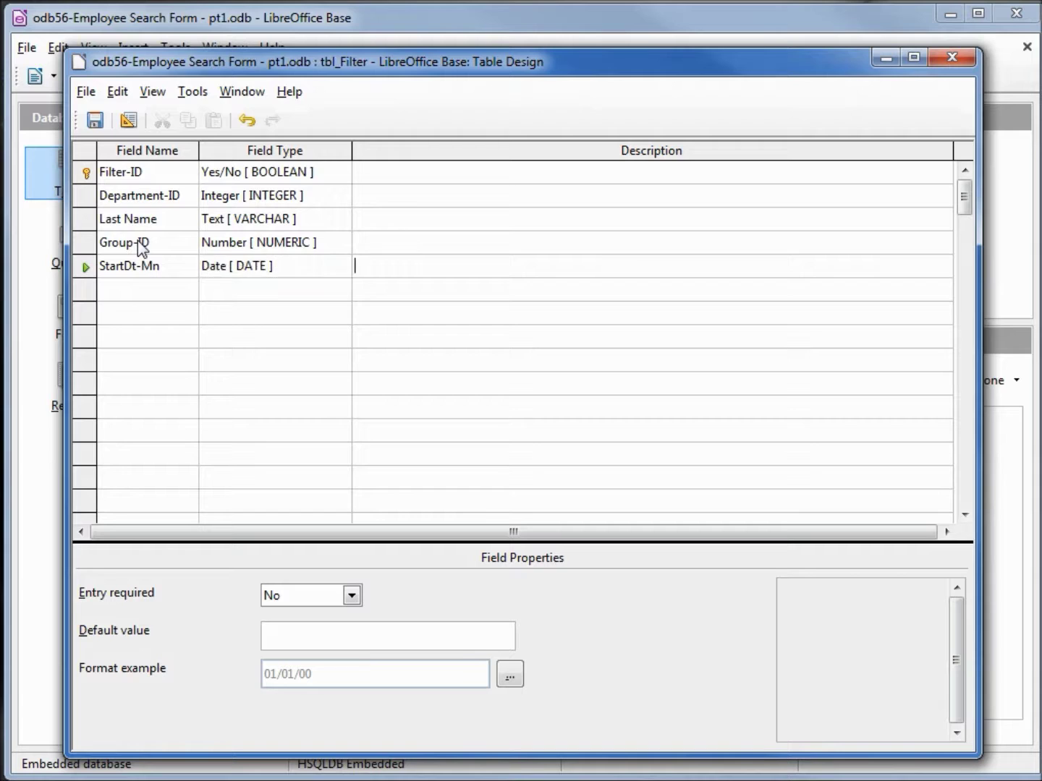
type("Lowest value for the start date")
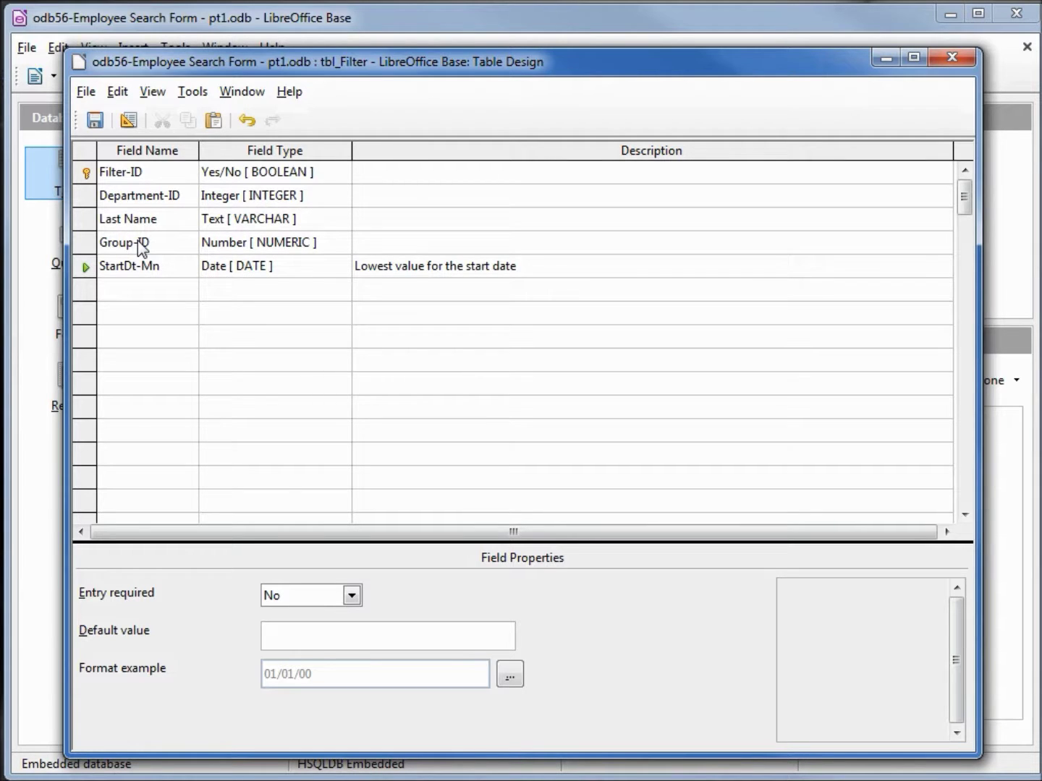
key("Tab")
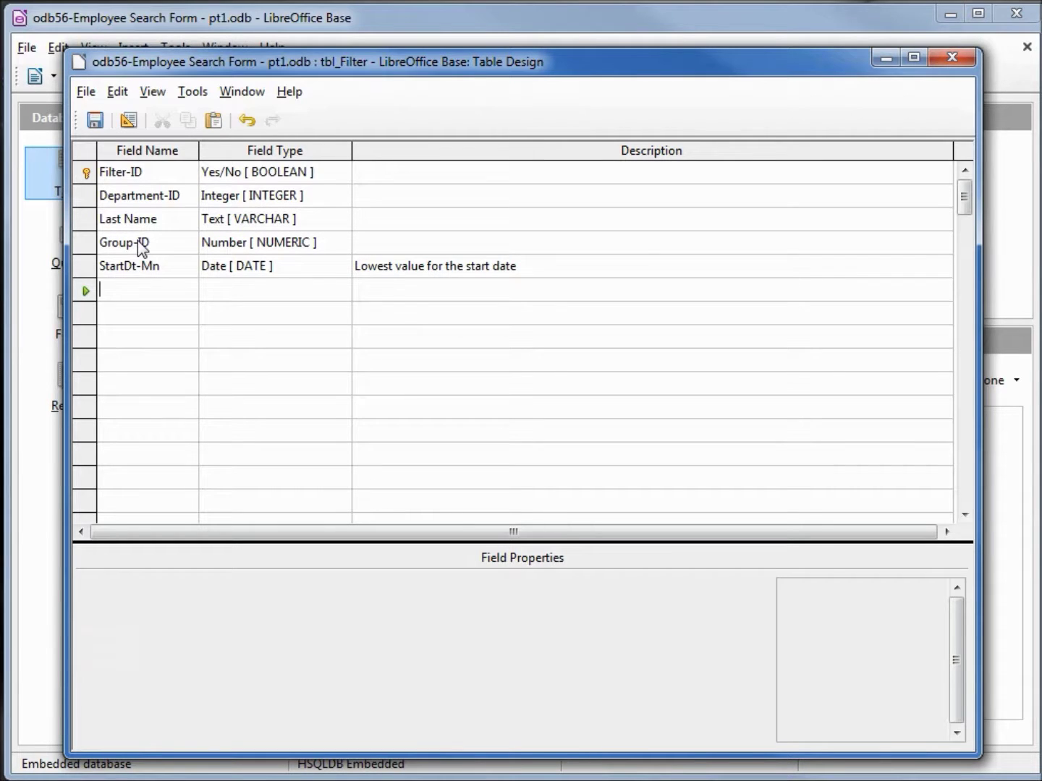
- Add Date field StartDt-Mx described 'Highest value for the start date', then save and close
type("Start")
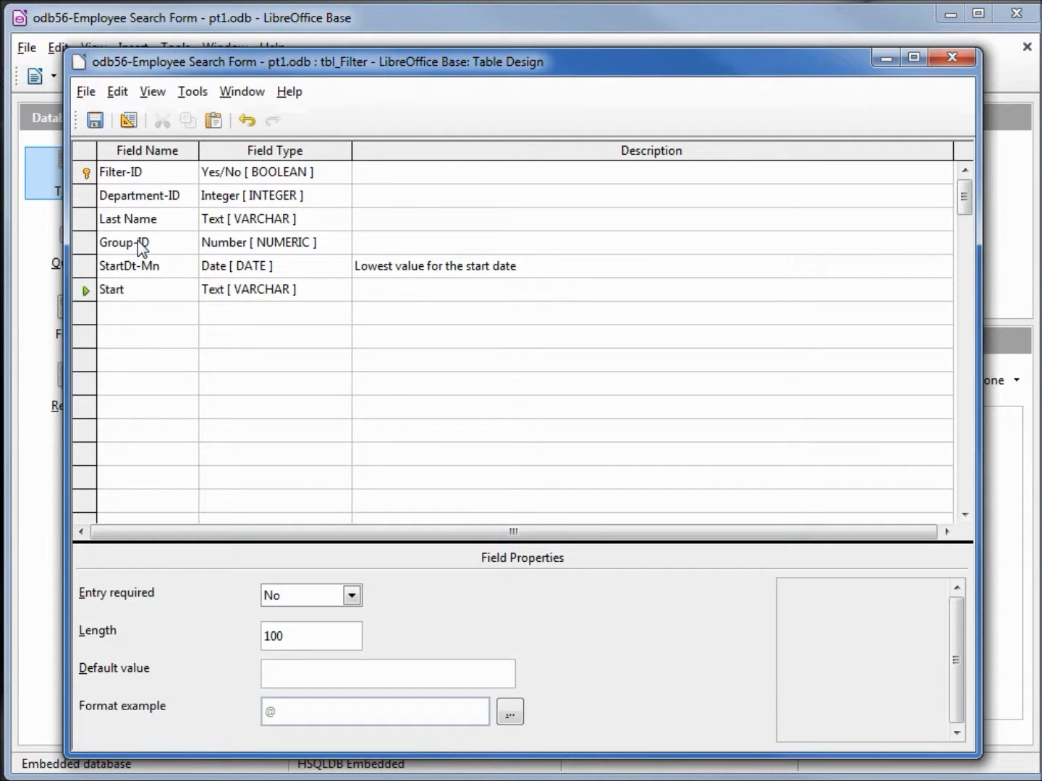
type("Dt-Mx")
key("Tab")
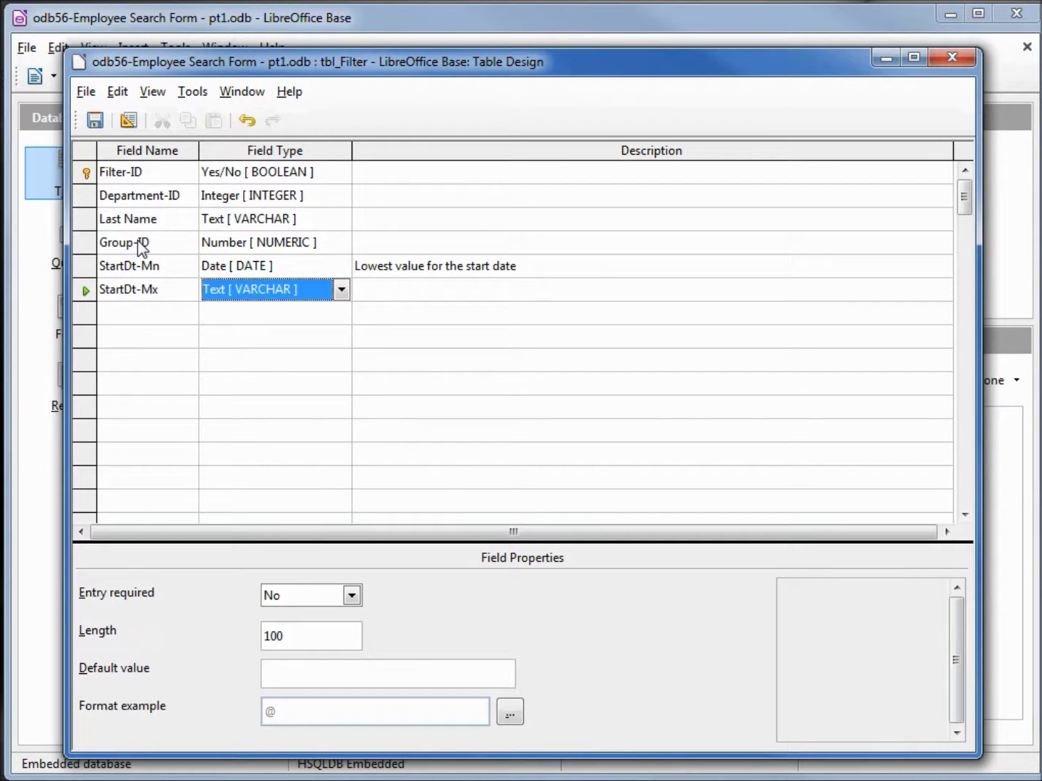
key("d")
key("Tab")
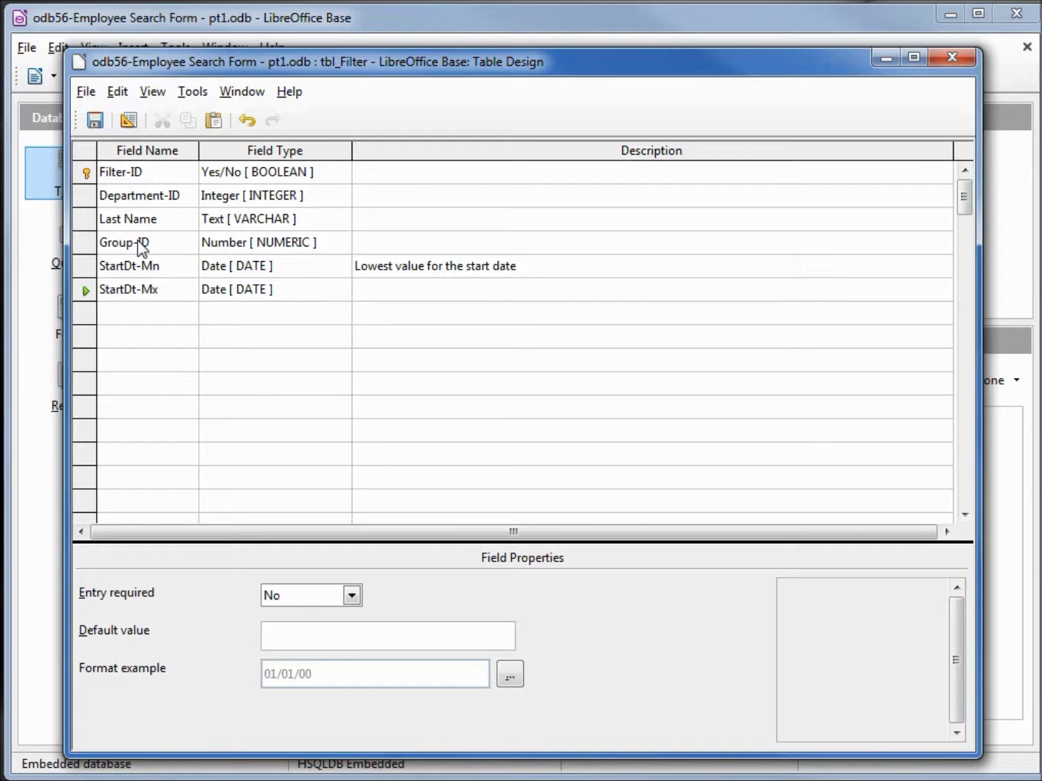
type("Highest value for the start date")
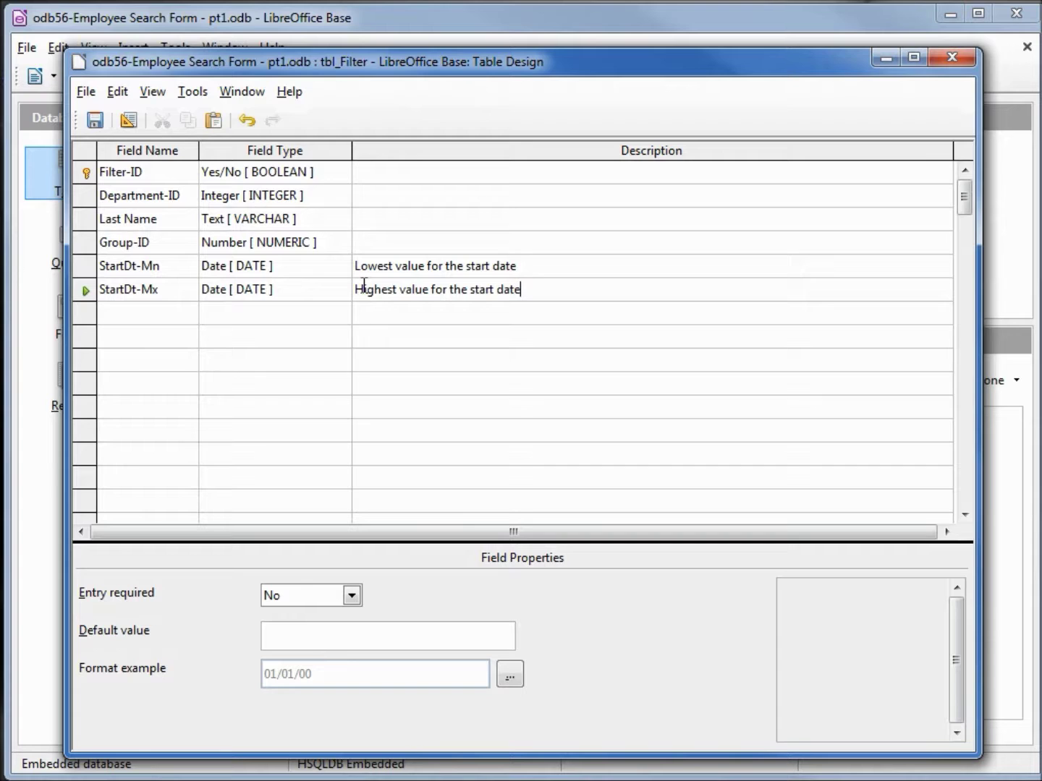
left_click(94, 121)
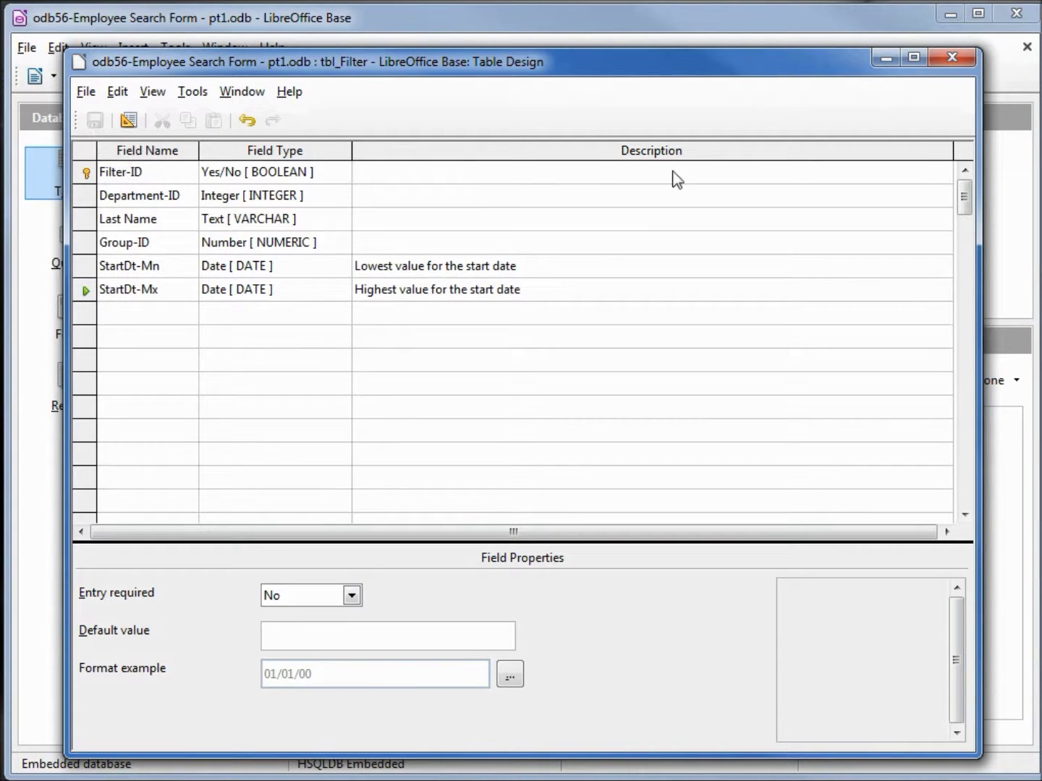
left_click(949, 58)
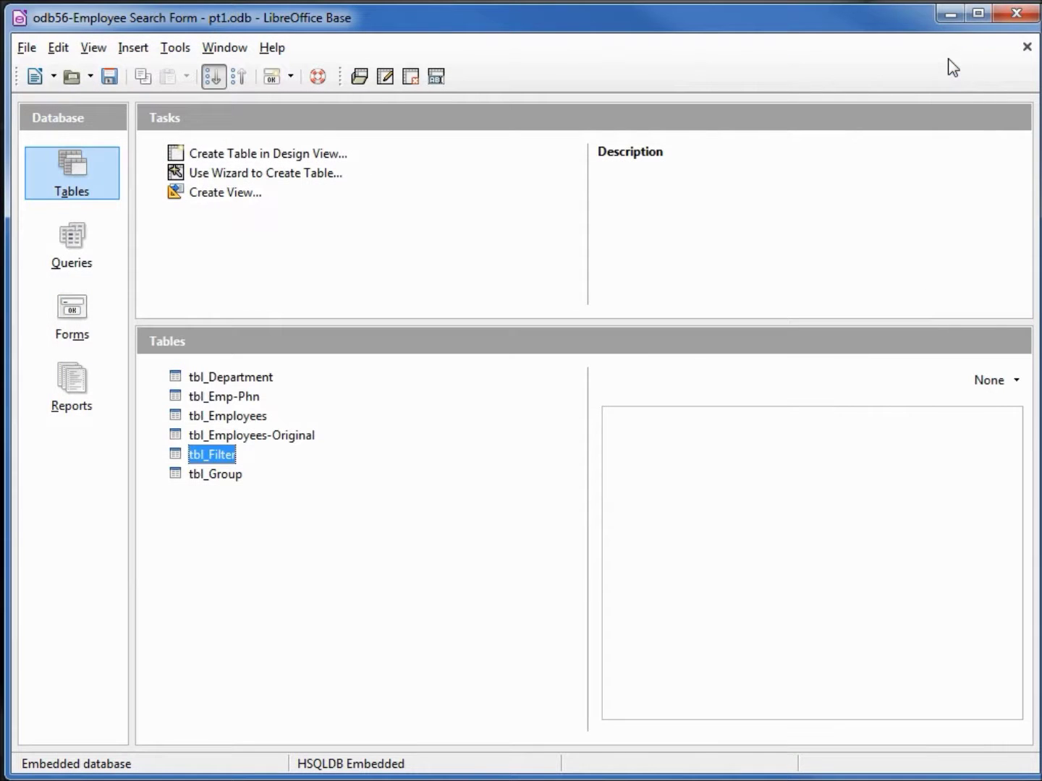
- Copy odb55-add Wildcard as 'odb56-Employee Search Form - pt1' and open it for design editing
left_click(79, 318)
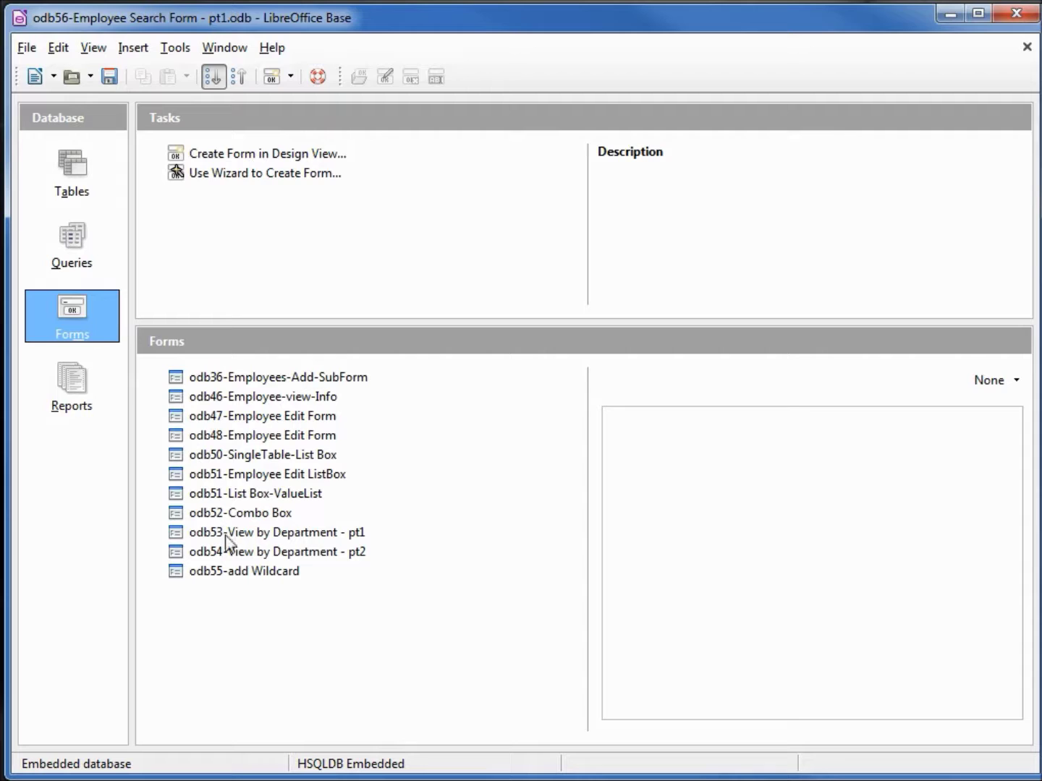
right_click(241, 575)
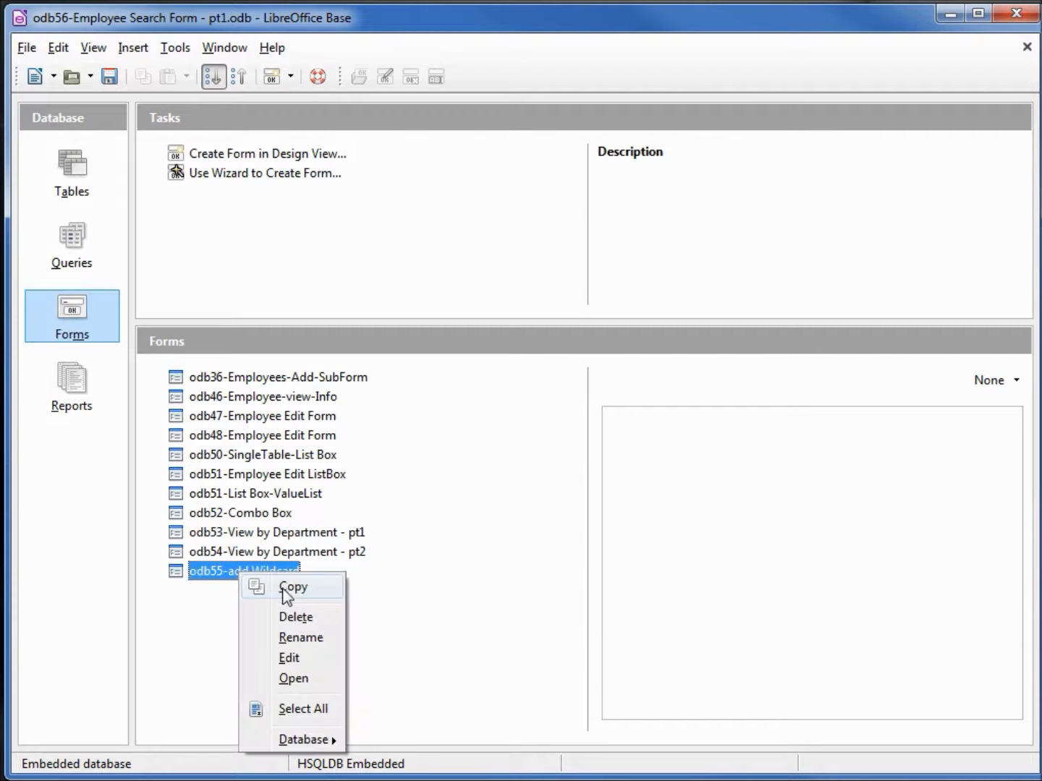
left_click(300, 587)
right_click(253, 599)
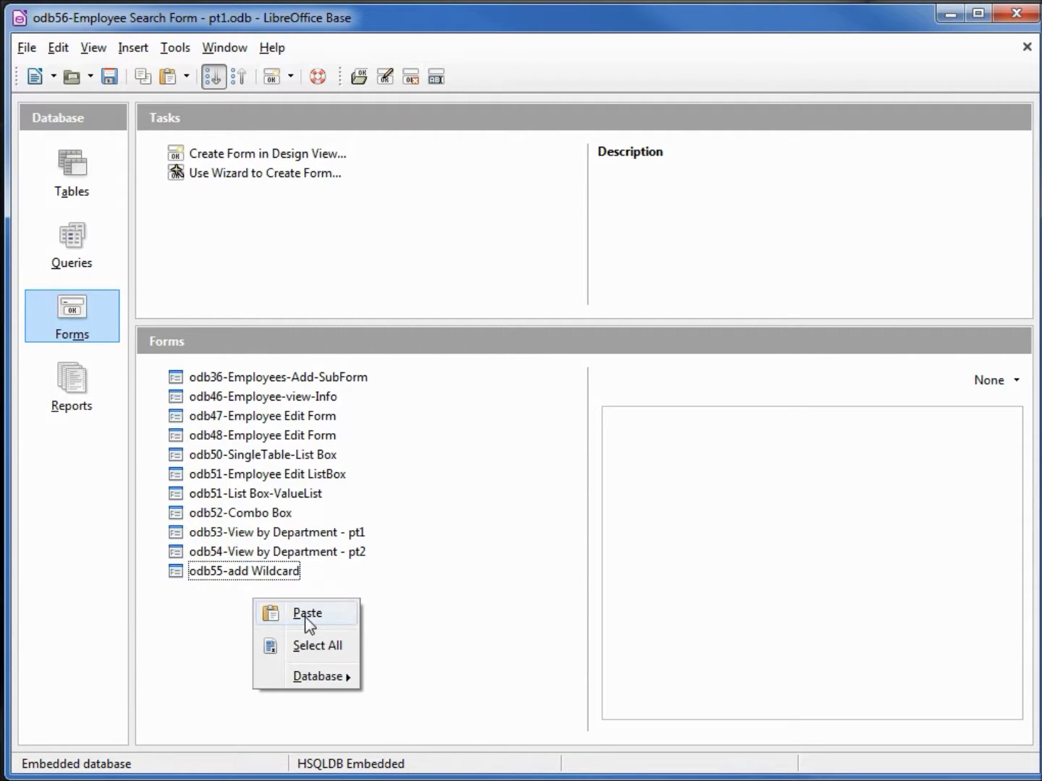
left_click(308, 614)
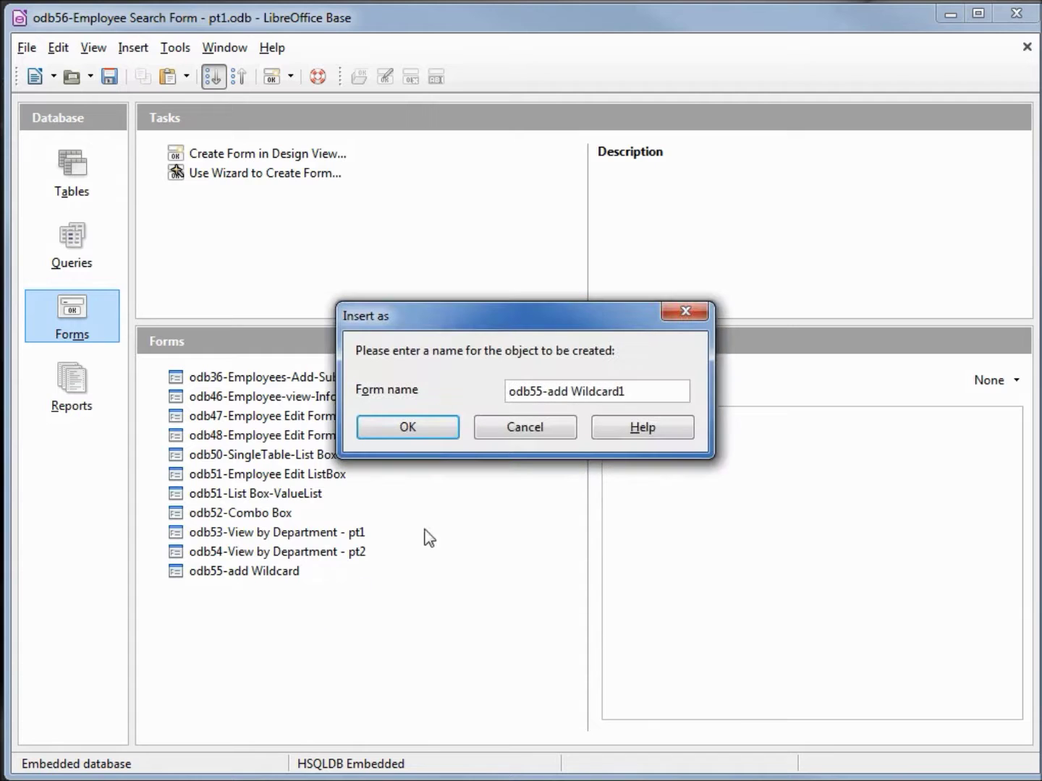
left_click_drag(514, 387, 762, 414)
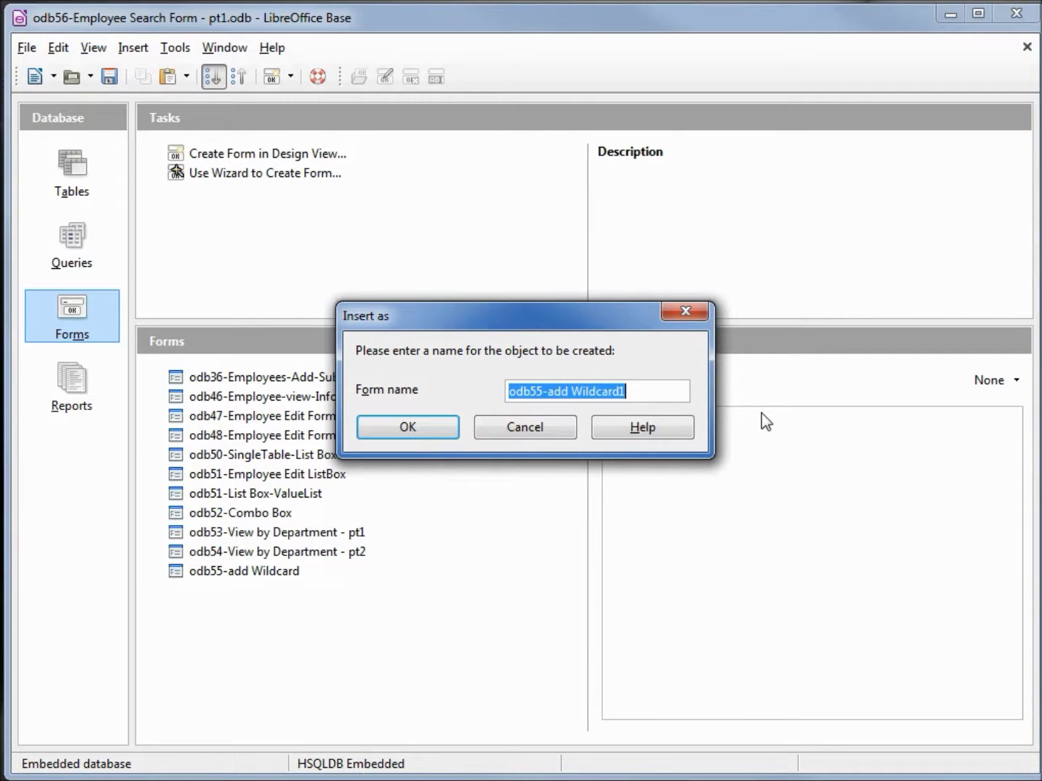
key("Delete")
key("ctrl+v")
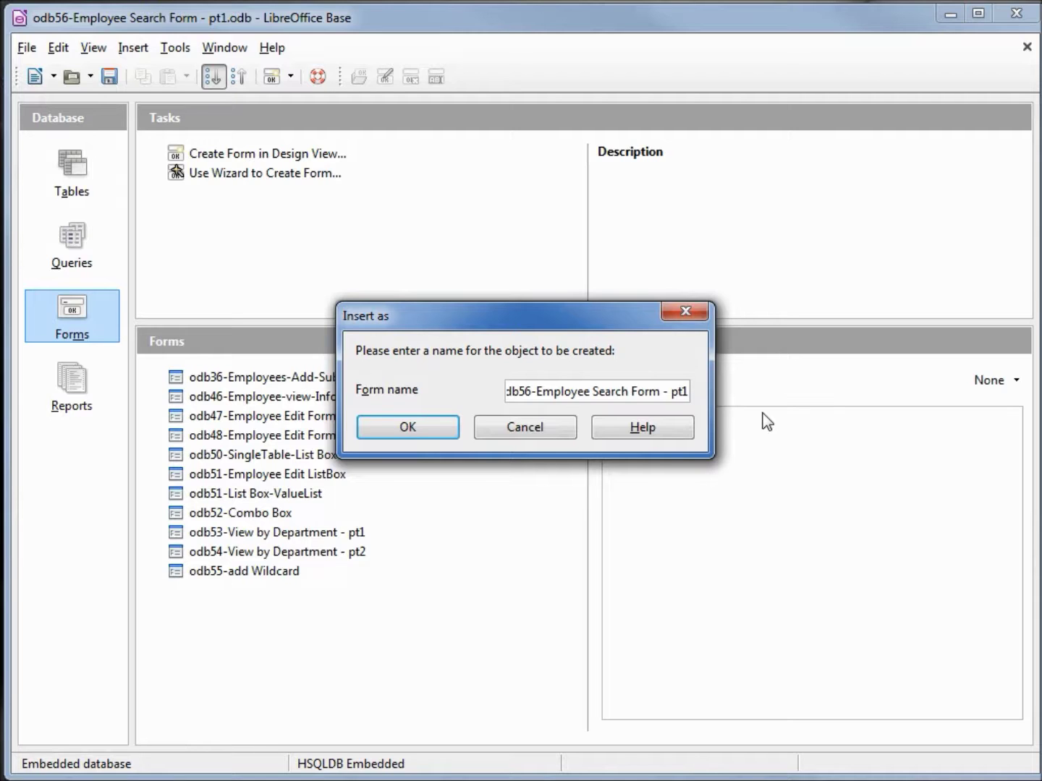
left_click(422, 426)
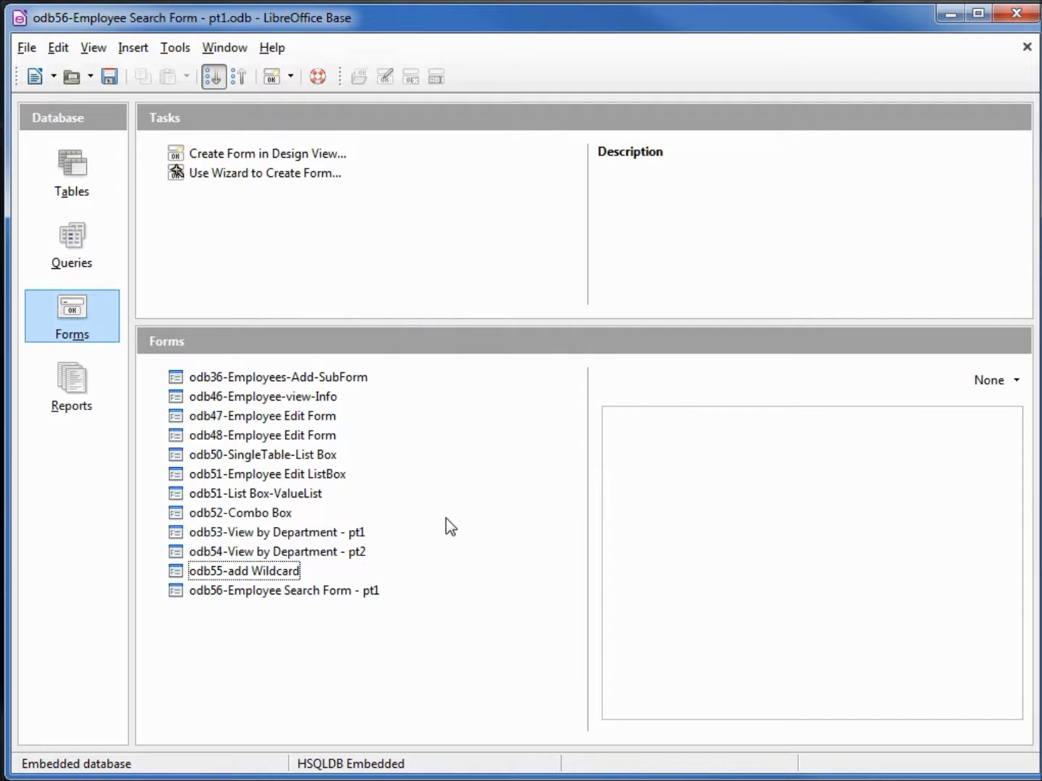
right_click(310, 592)
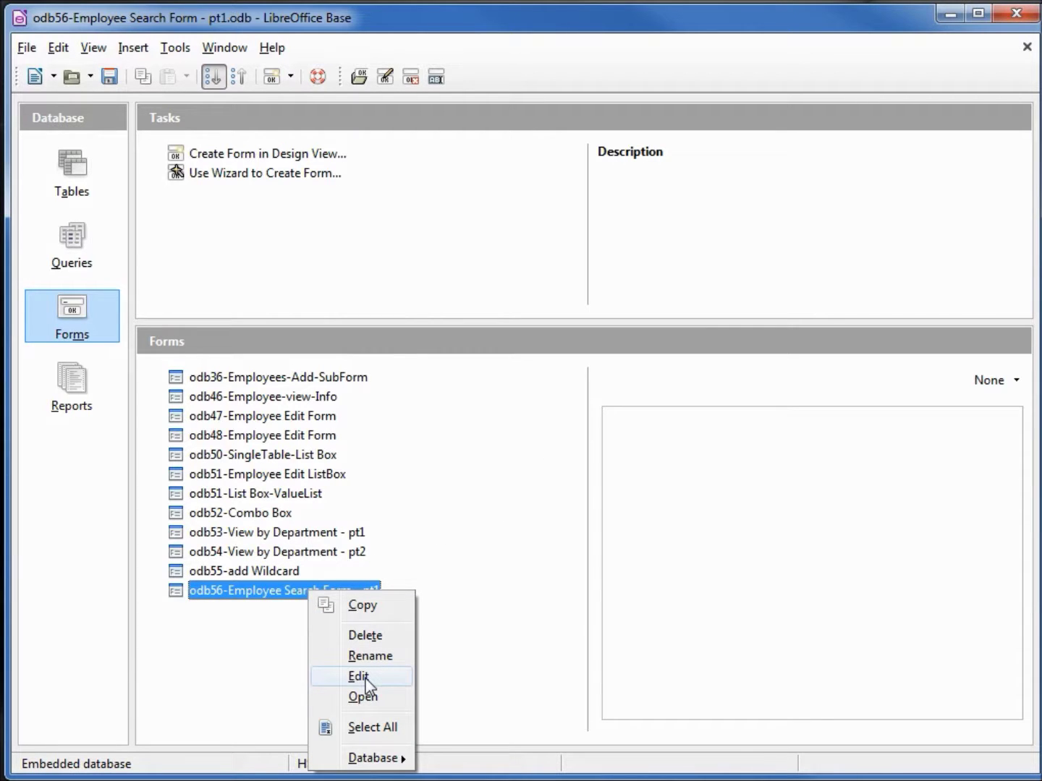
left_click(358, 677)
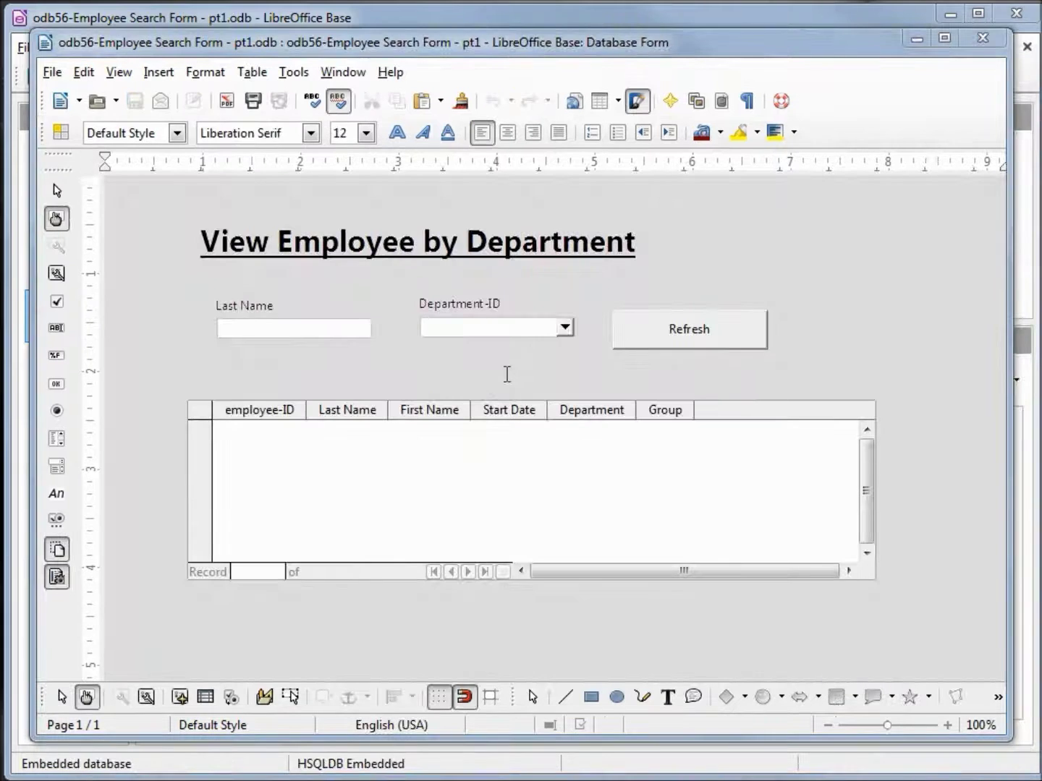
- Nudge the Last Name field and Department-ID list box up and left
left_click(294, 336)
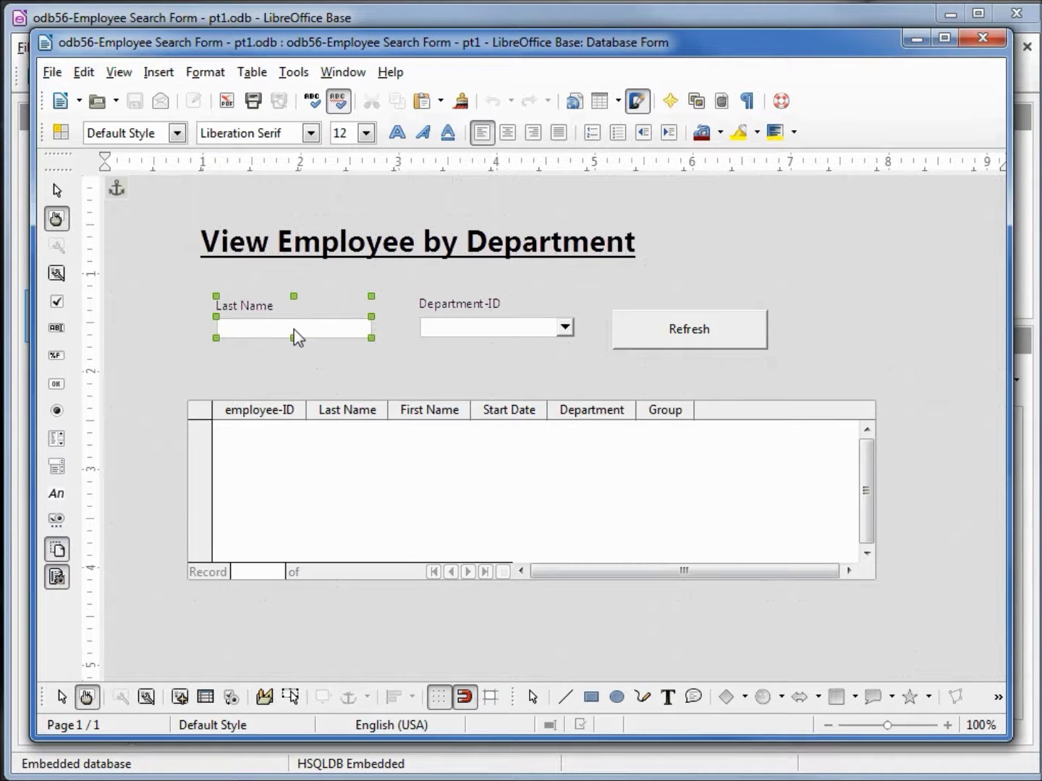
key("Left")
key("Left")
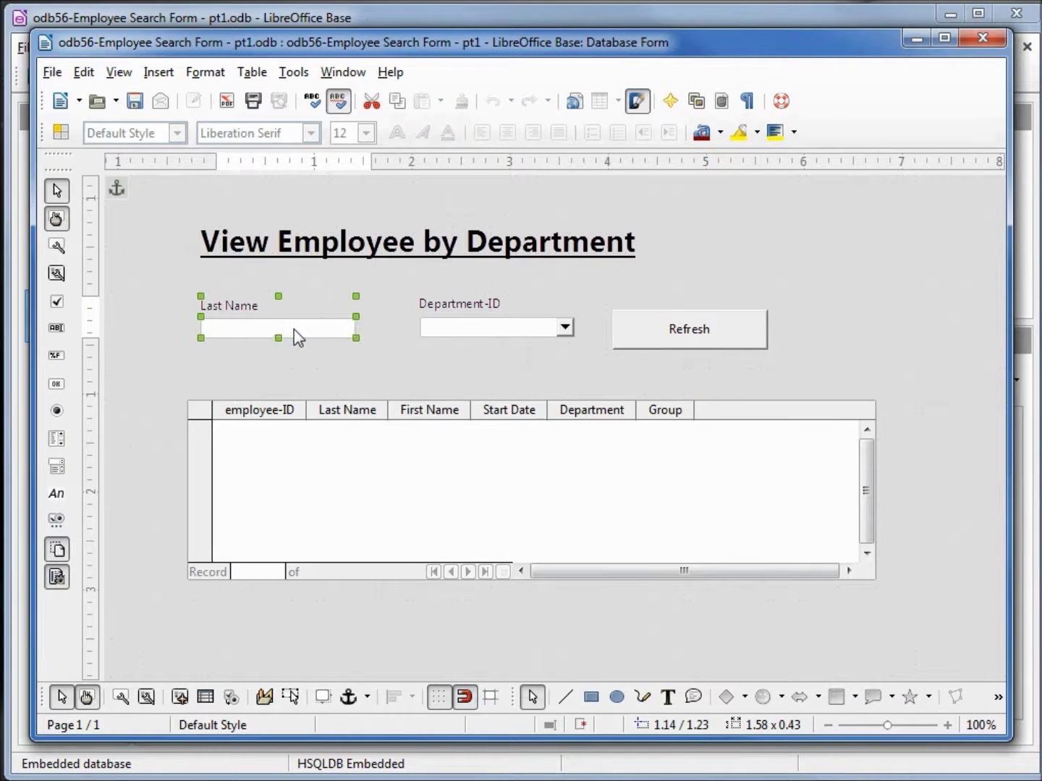
key("Up")
key("Up")
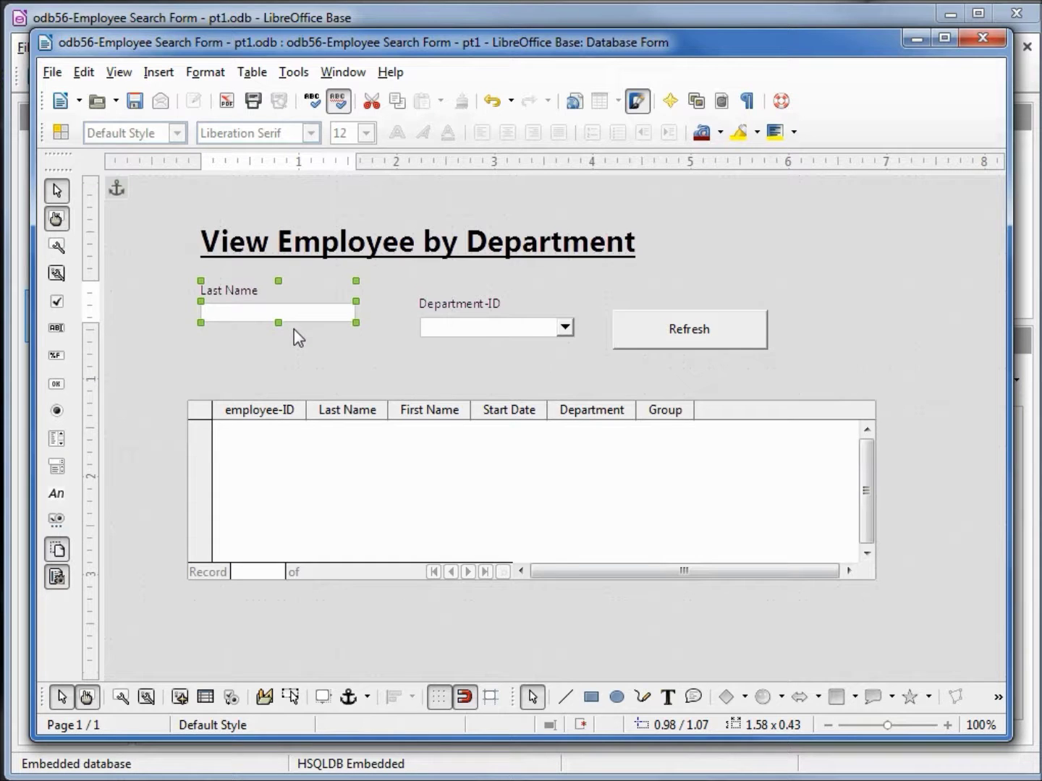
left_click(430, 326)
key("Left")
key("Left")
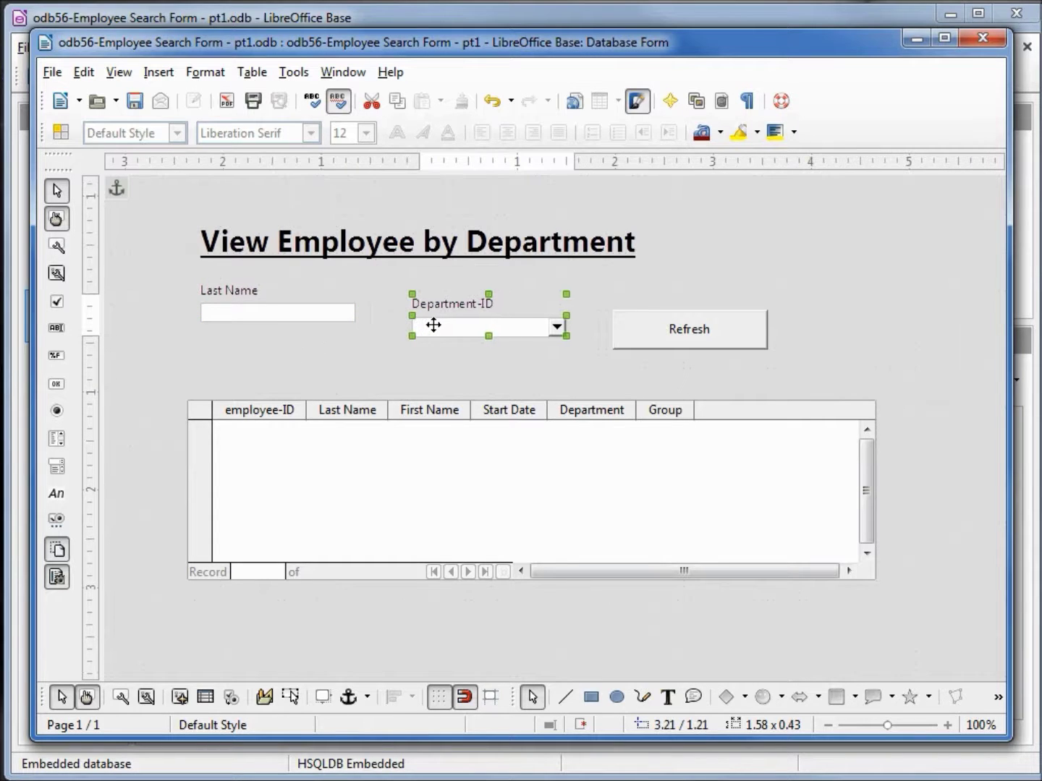
key("Up")
key("Up")
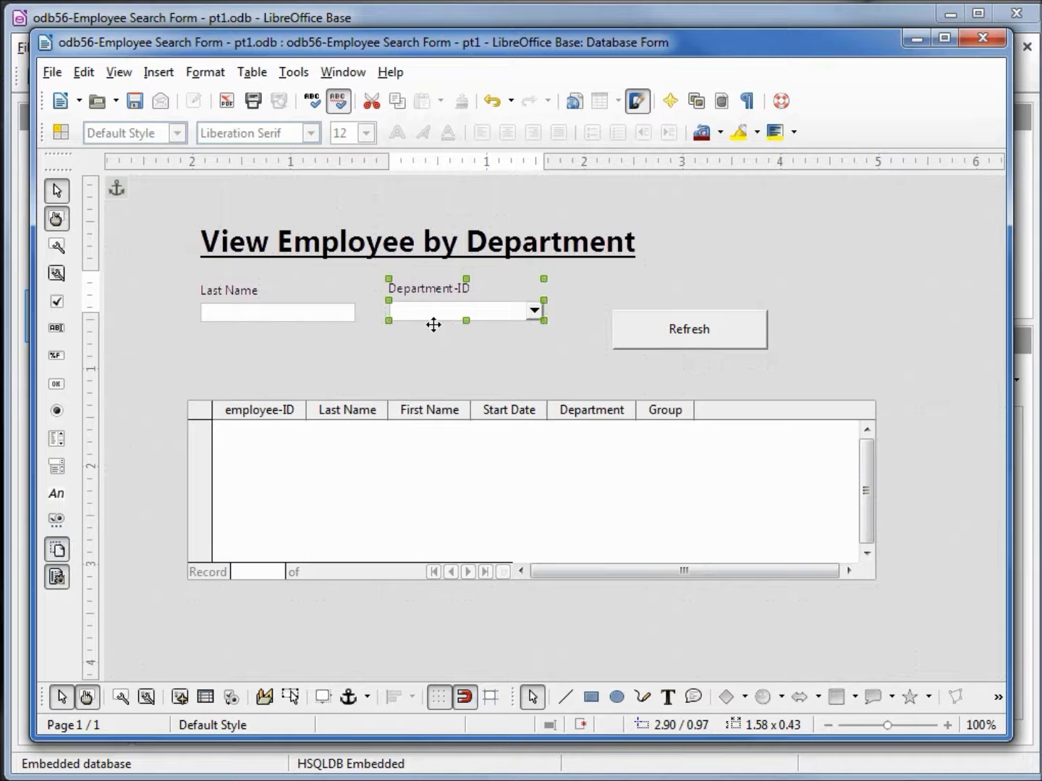
key("Left")
- Move the Refresh button down and left so it sits under Last Name
left_click(687, 330)
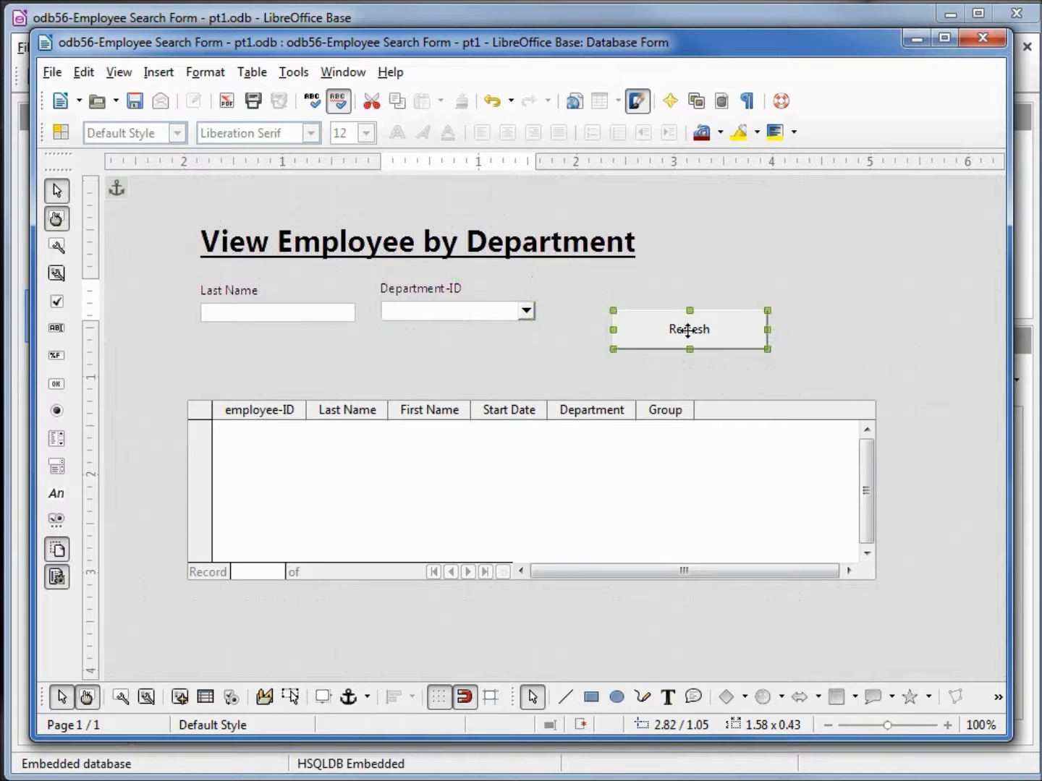
key("Down")
key("Down")
key("Left")
key("Left")
key("Left")
key("Left")
key("Left")
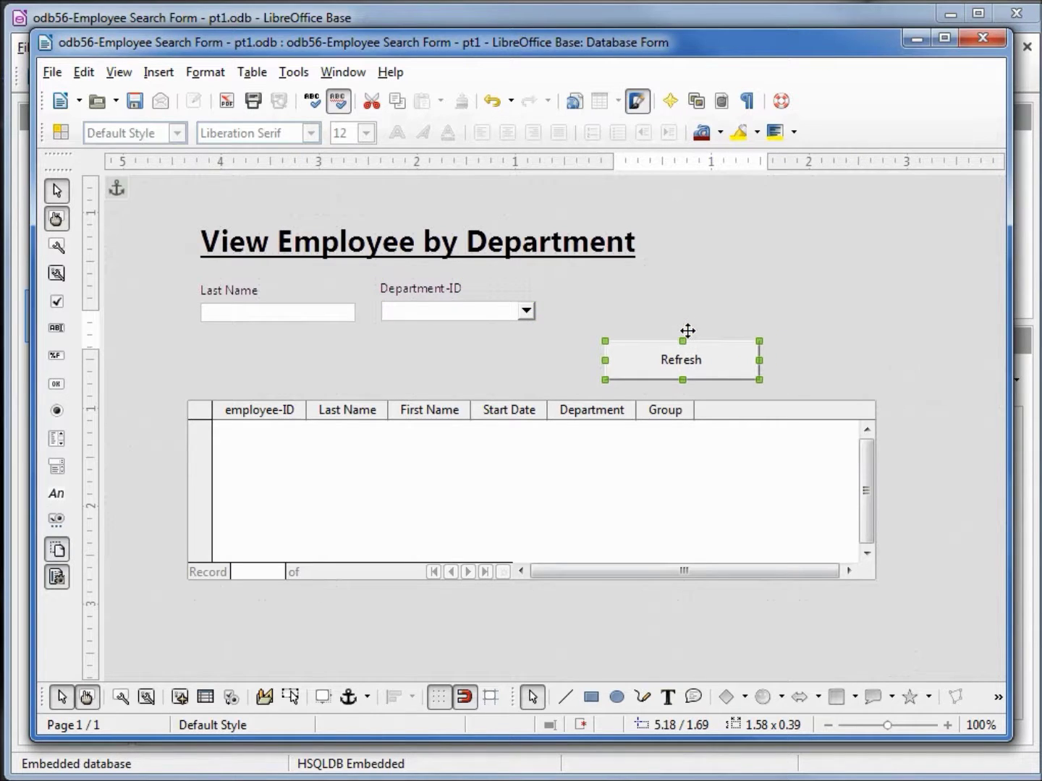
key("Left")
key("Left")
key("Left")
key("Left")
key("Left")
key("Left")
key("Left")
key("Left")
key("Left")
key("Left")
key("Left")
key("Left")
key("Left")
key("Left")
key("Left")
key("Left")
key("Left")
key("Left")
key("Left")
key("Left")
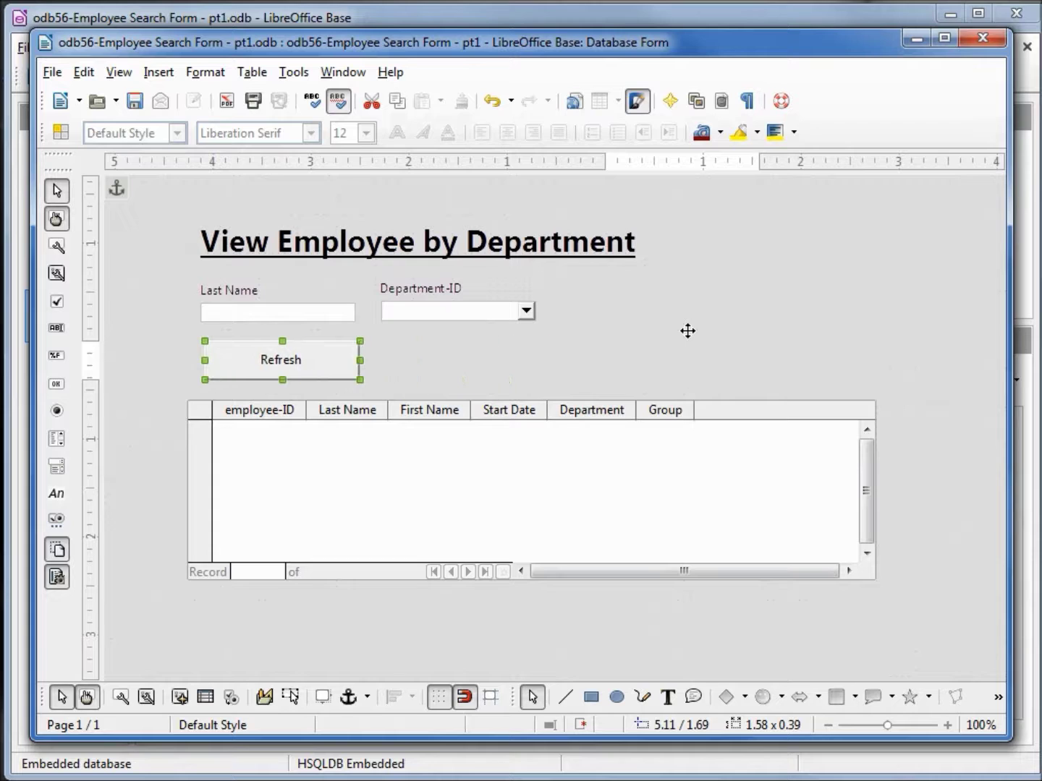
key("Left")
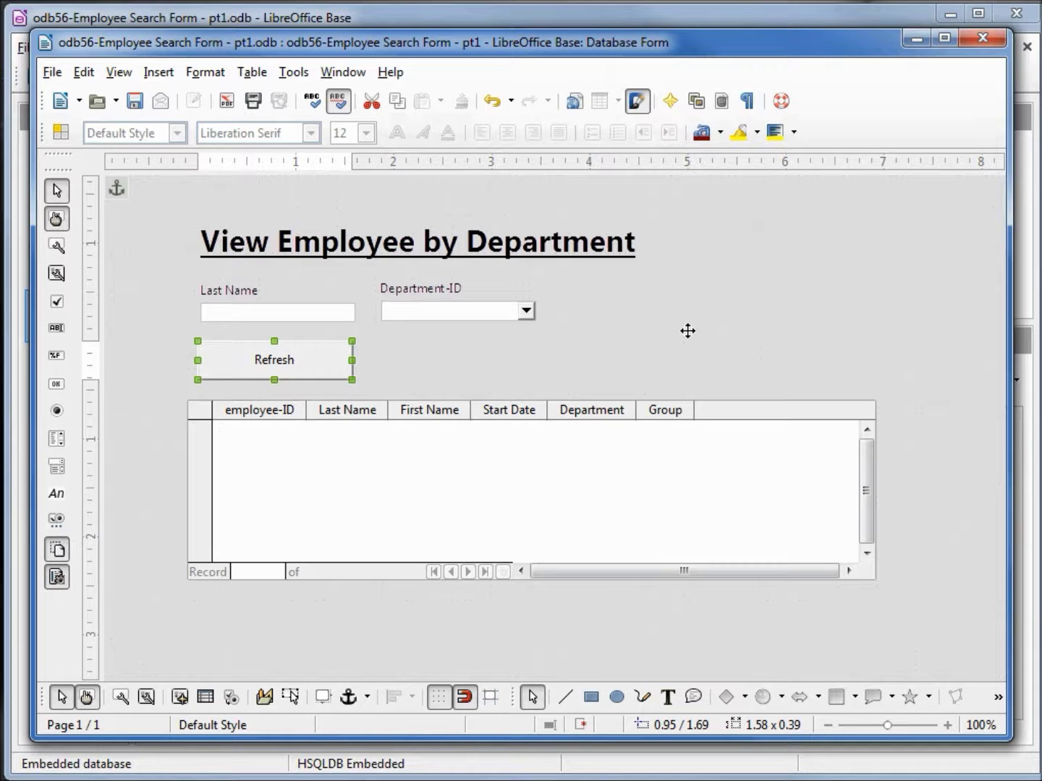
- Select the main Form in the Form Navigator and show its Add Field list
left_click(180, 697)
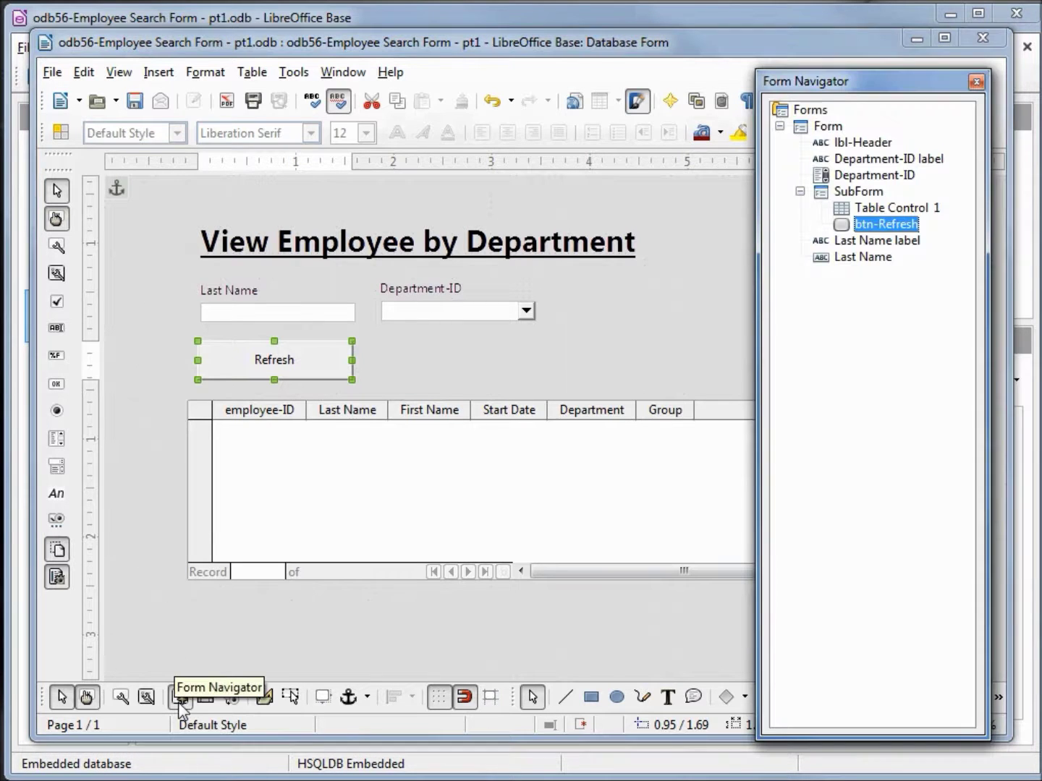
left_click(230, 628)
left_click(828, 126)
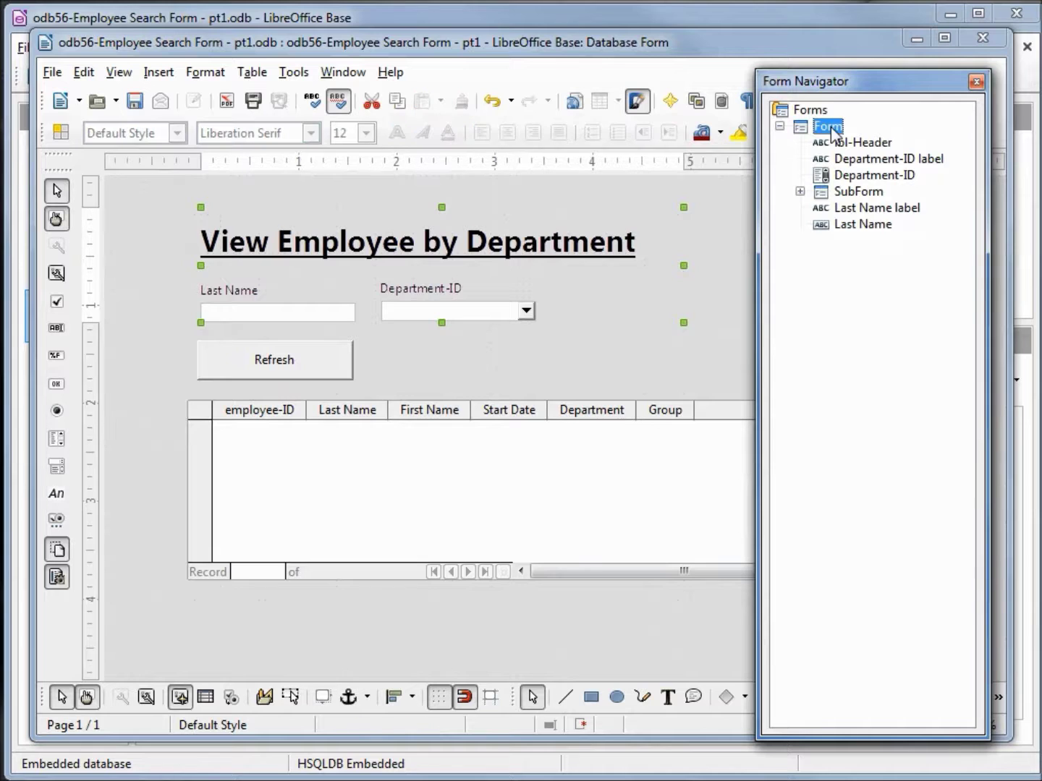
left_click(206, 697)
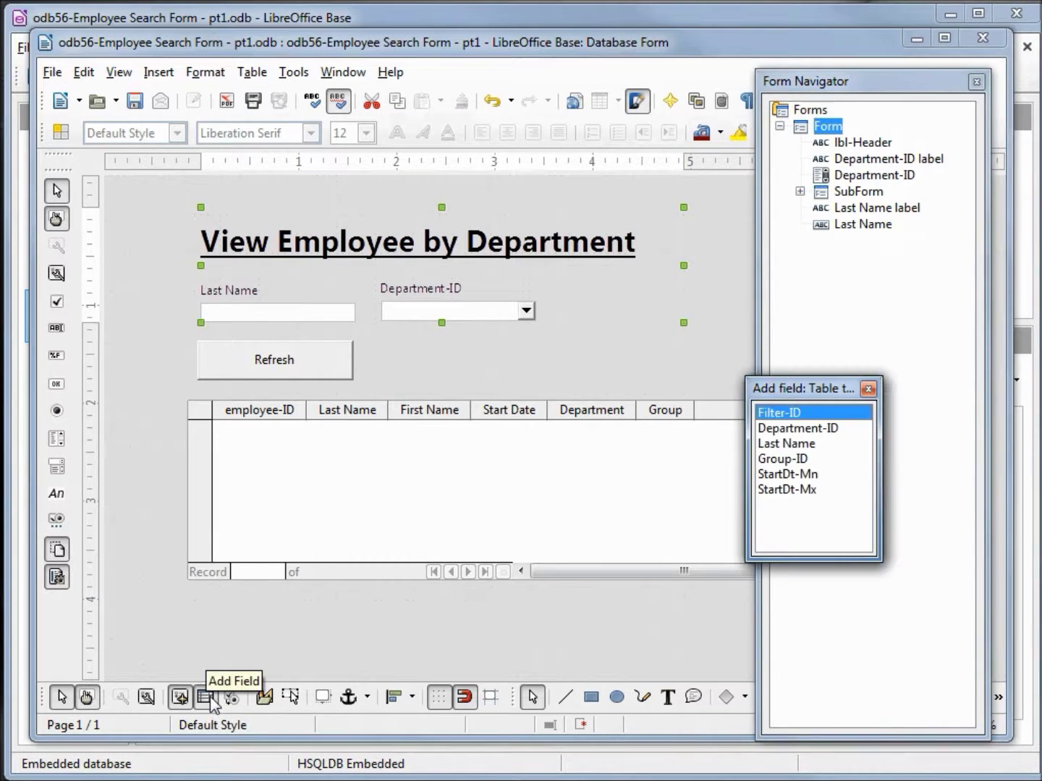
- Add Group-ID, StartDt-Mn and StartDt-Mx from the field list, then close the list
double_click(783, 459)
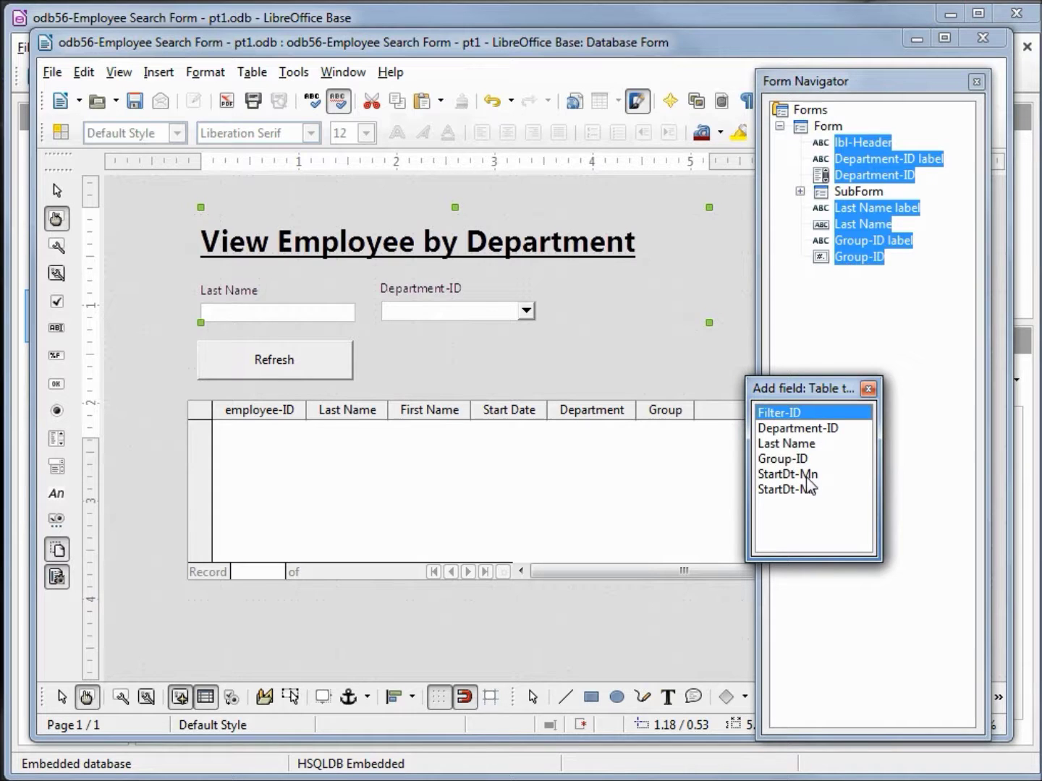
left_click(807, 476)
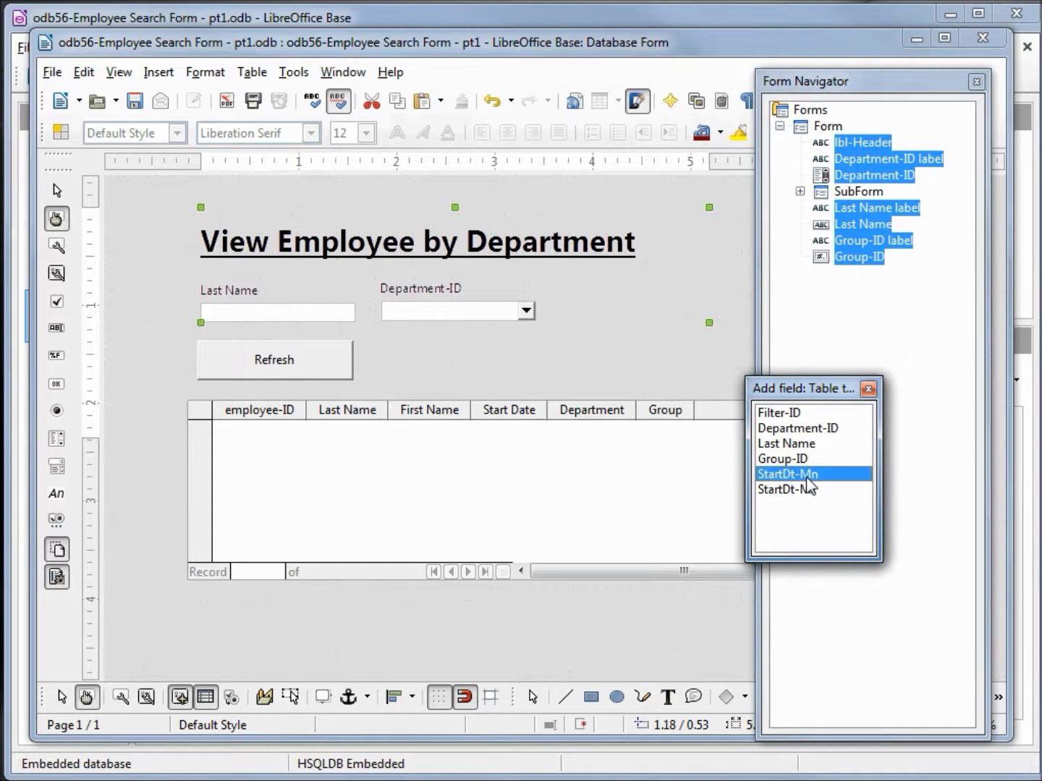
double_click(806, 476)
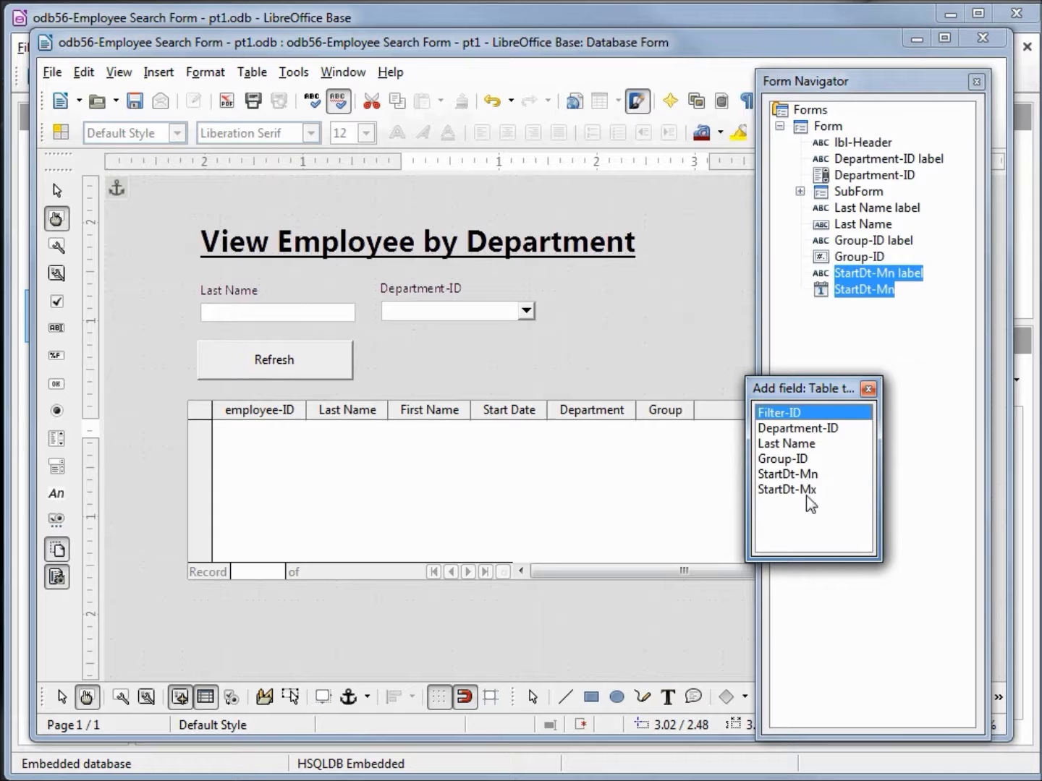
left_click(781, 490)
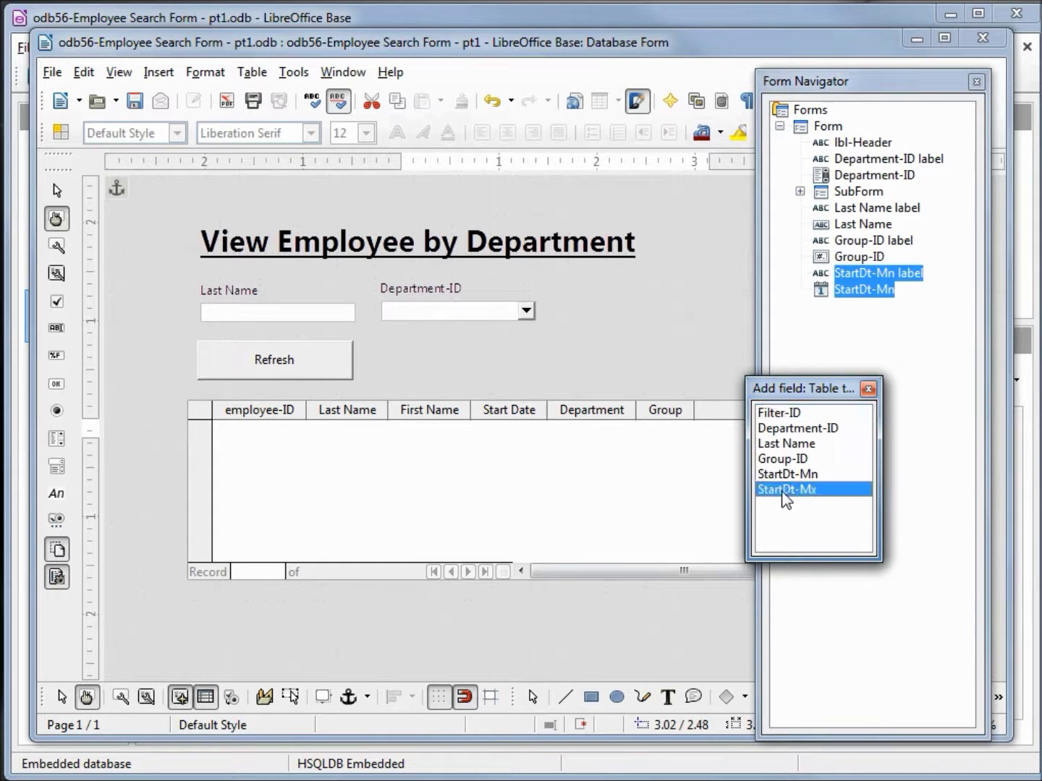
double_click(781, 490)
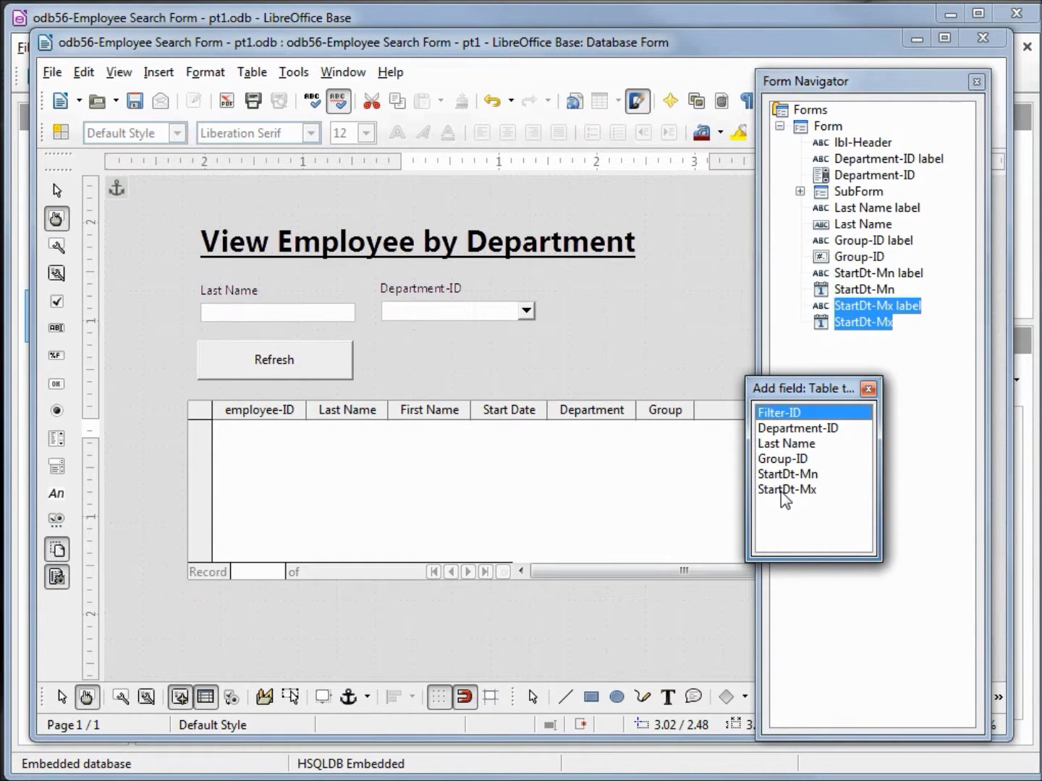
left_click(868, 388)
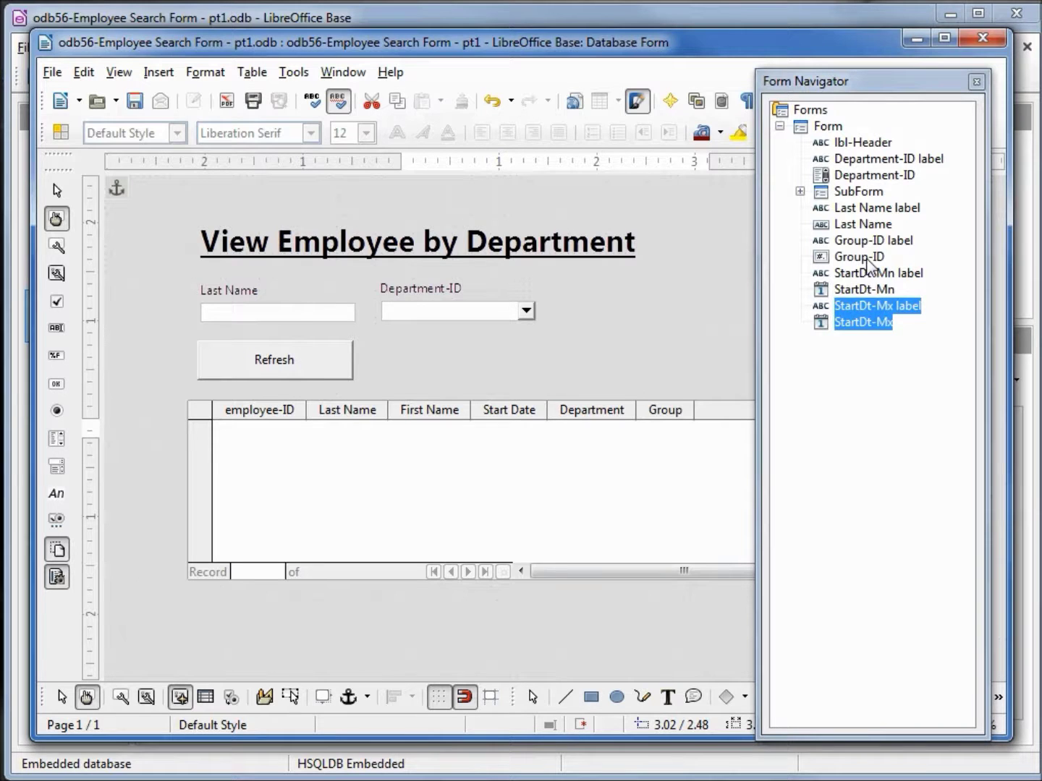
- Select the Group-ID label and field and bring them up onto the form
left_click(861, 257)
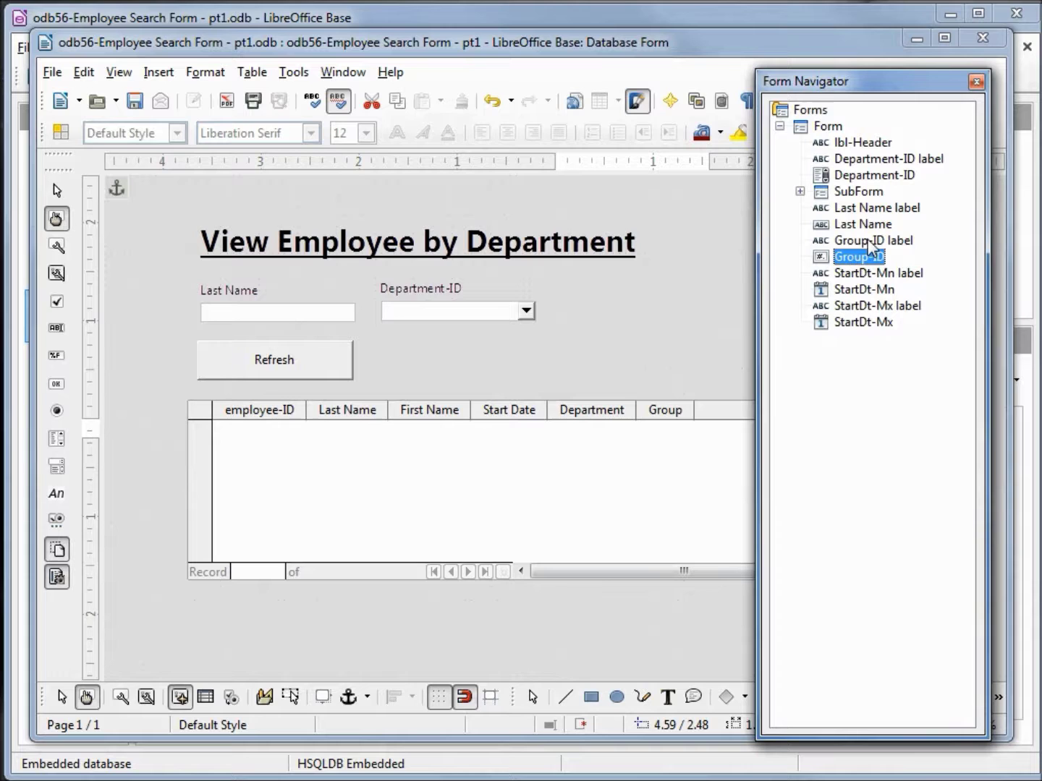
left_click(872, 241, "shift")
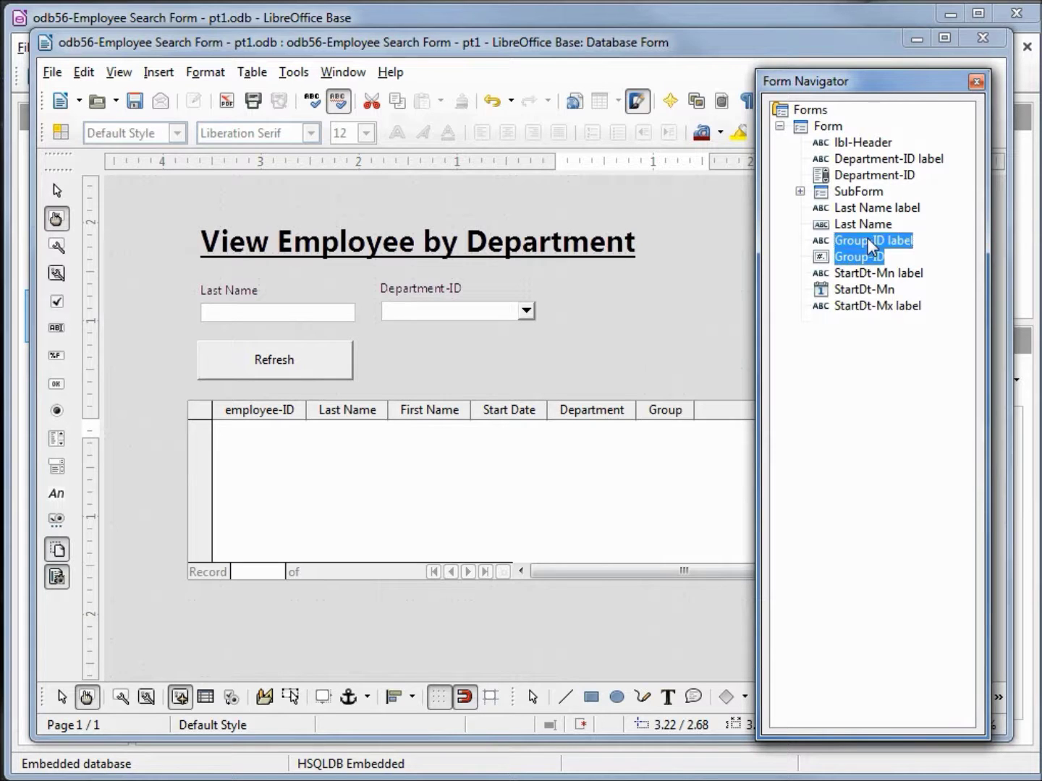
left_click(606, 48)
key("Up")
key("Up")
key("Up")
key("Up")
key("Up")
key("Down")
key("Down")
key("Down")
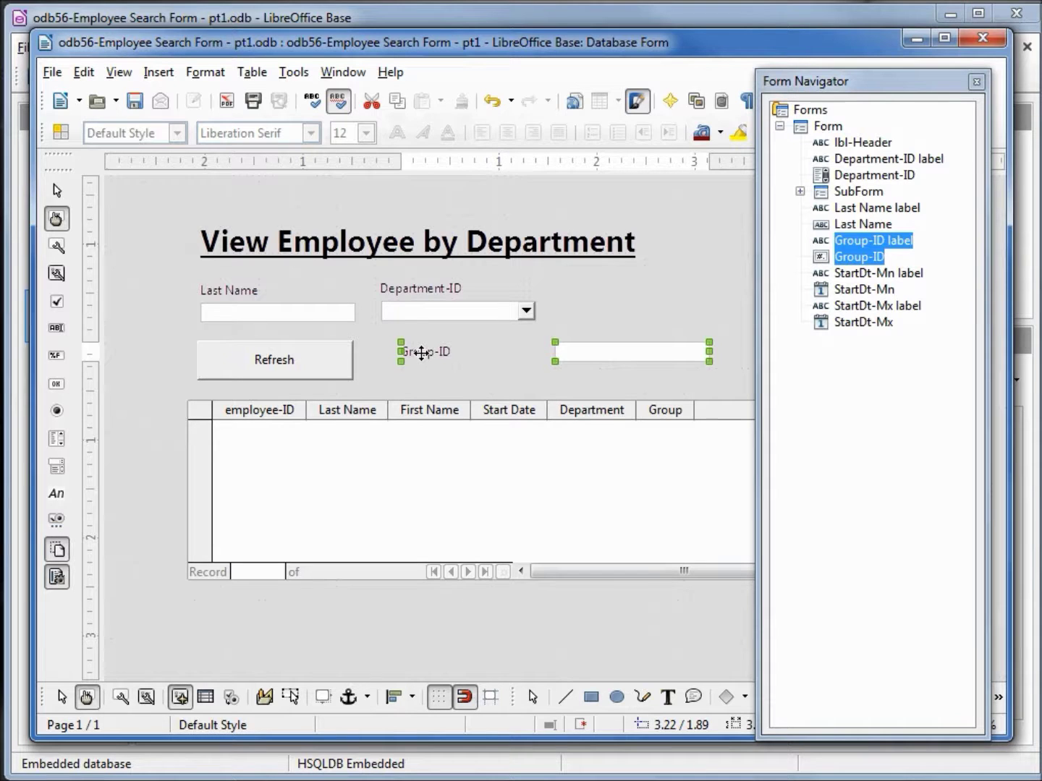
- Set the Group-ID label above its field and move both up beside Department-ID
left_click(423, 359)
left_click(426, 362)
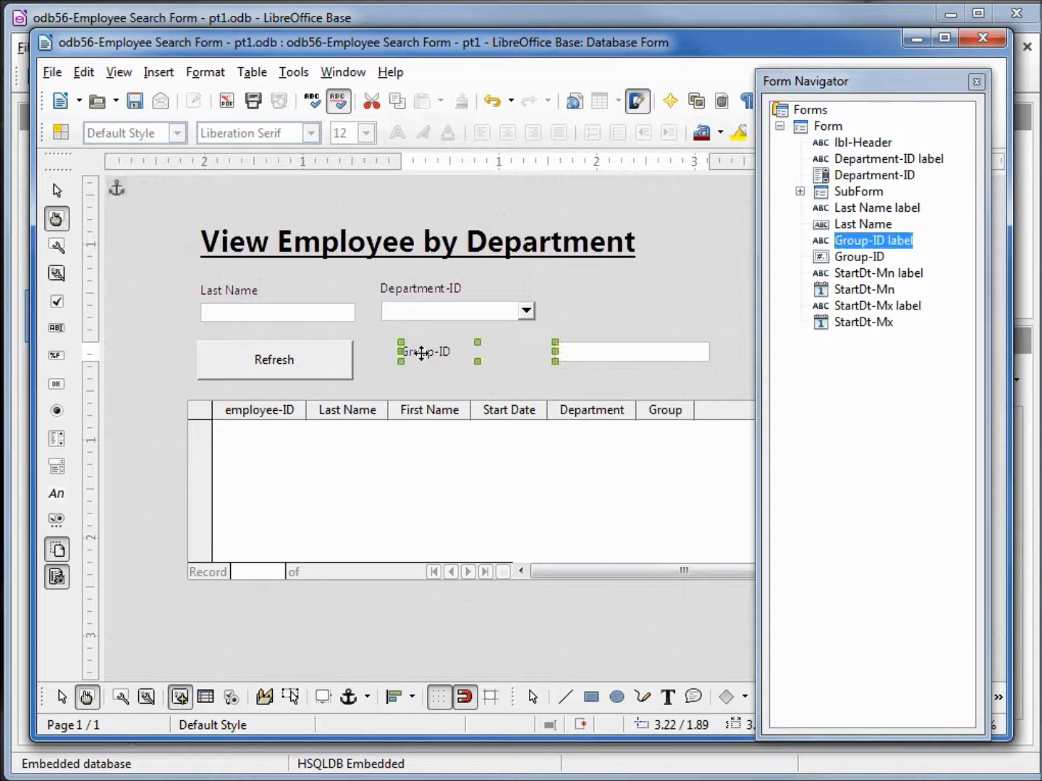
key("Right")
key("Right")
key("Right")
key("Right")
key("Right")
key("Right")
key("Right")
key("Right")
key("Right")
key("Right")
key("Right")
key("Right")
key("Right")
key("Right")
key("Right")
key("Right")
key("Right")
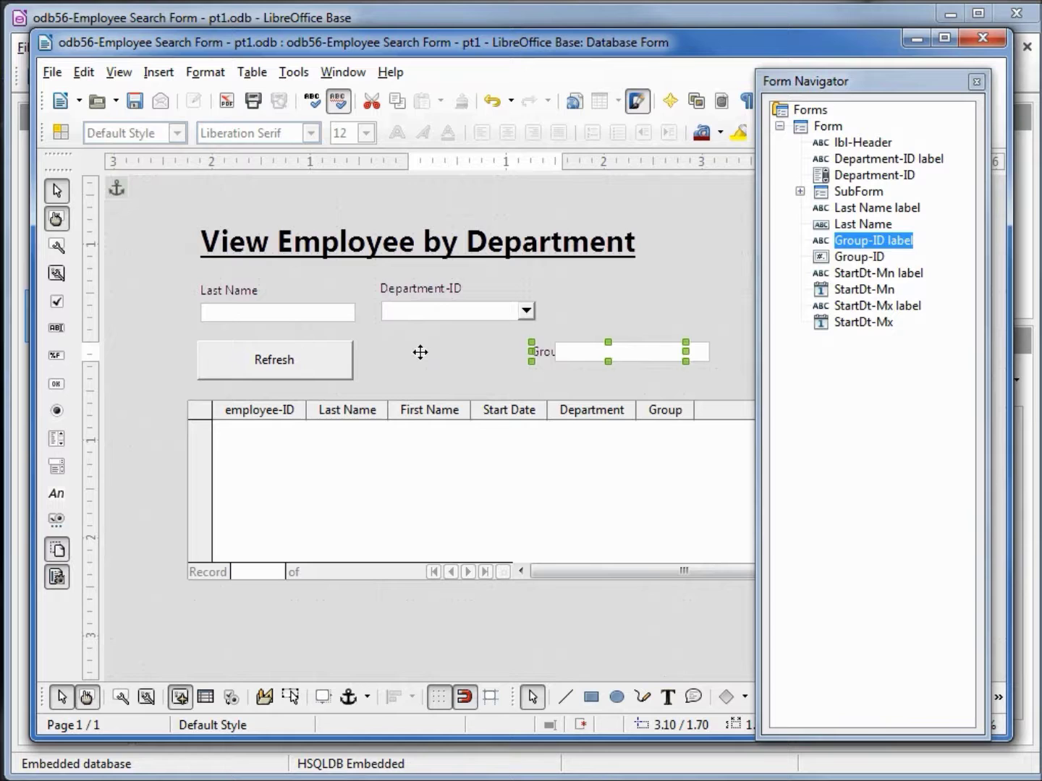
key("Up")
key("Up")
key("Up")
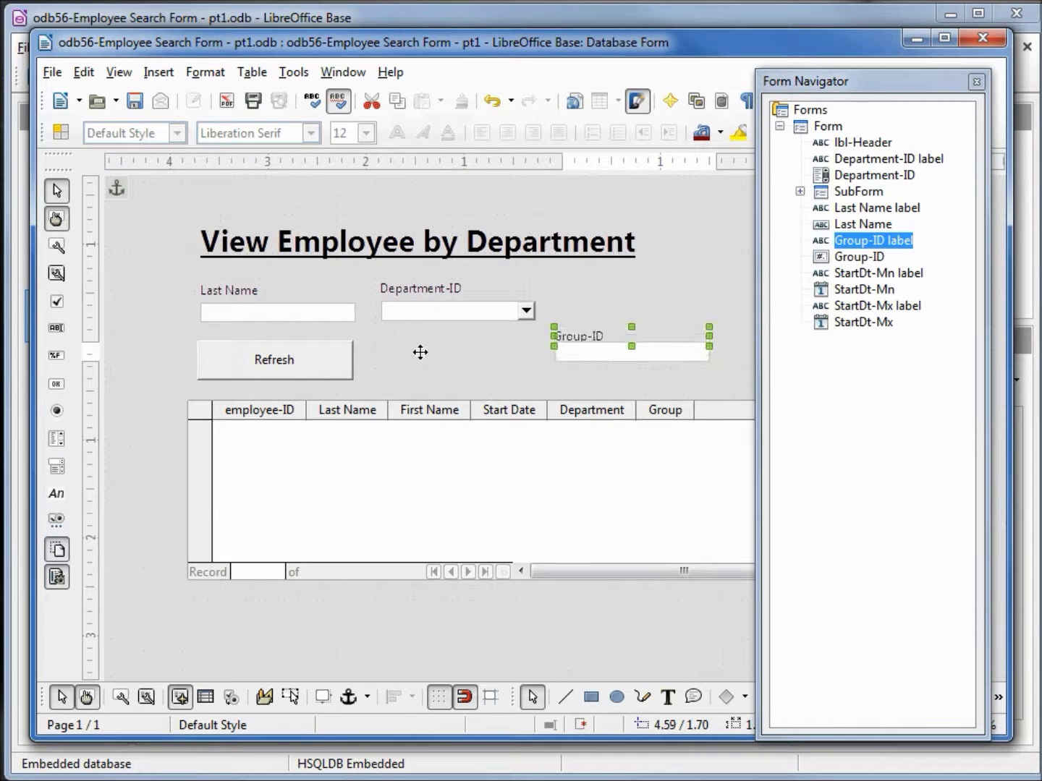
left_click(609, 355, "shift")
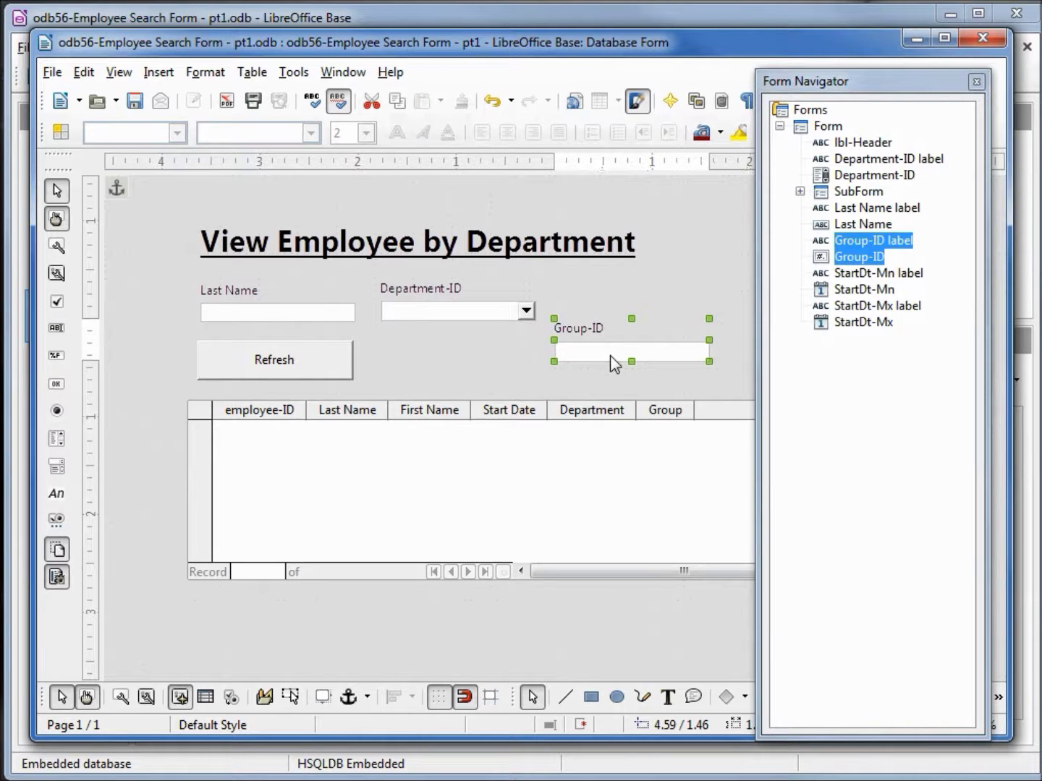
key("Up")
key("Up")
key("Up")
key("Up")
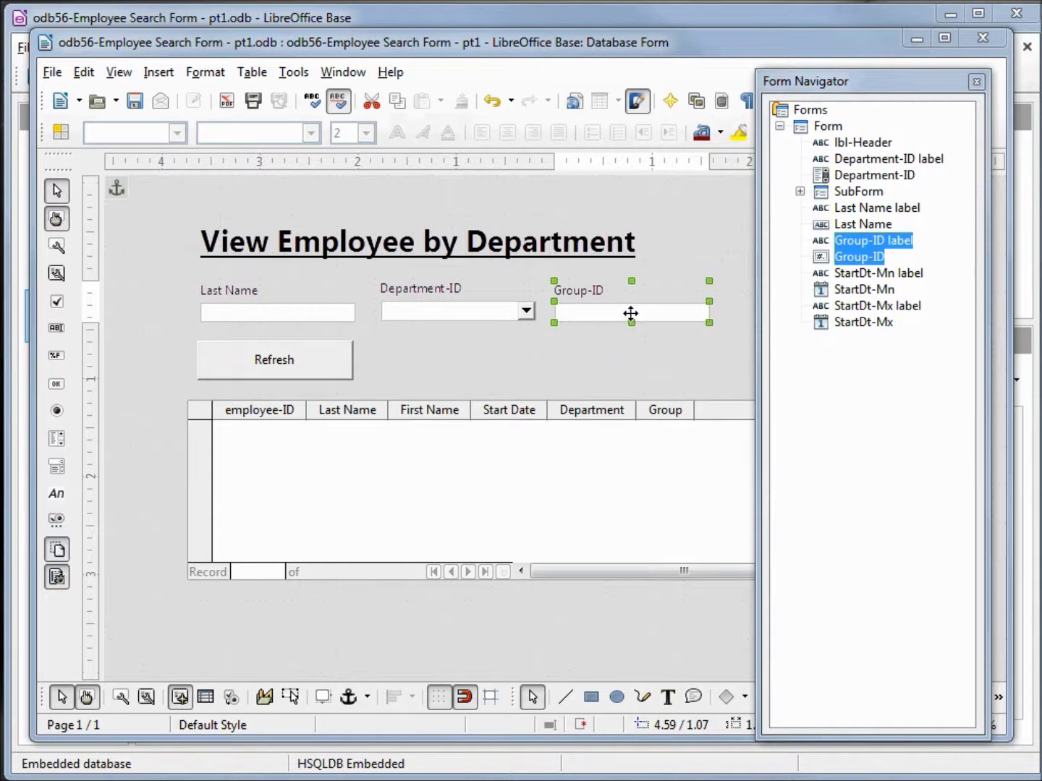
left_click(631, 312)
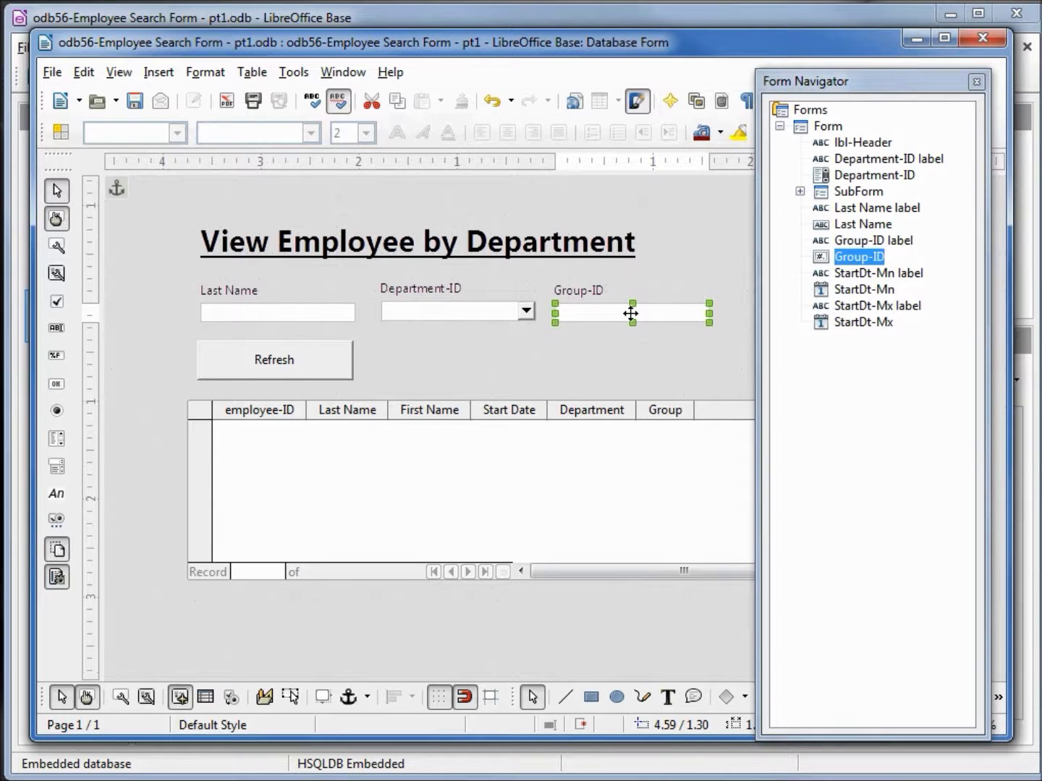
right_click(631, 314)
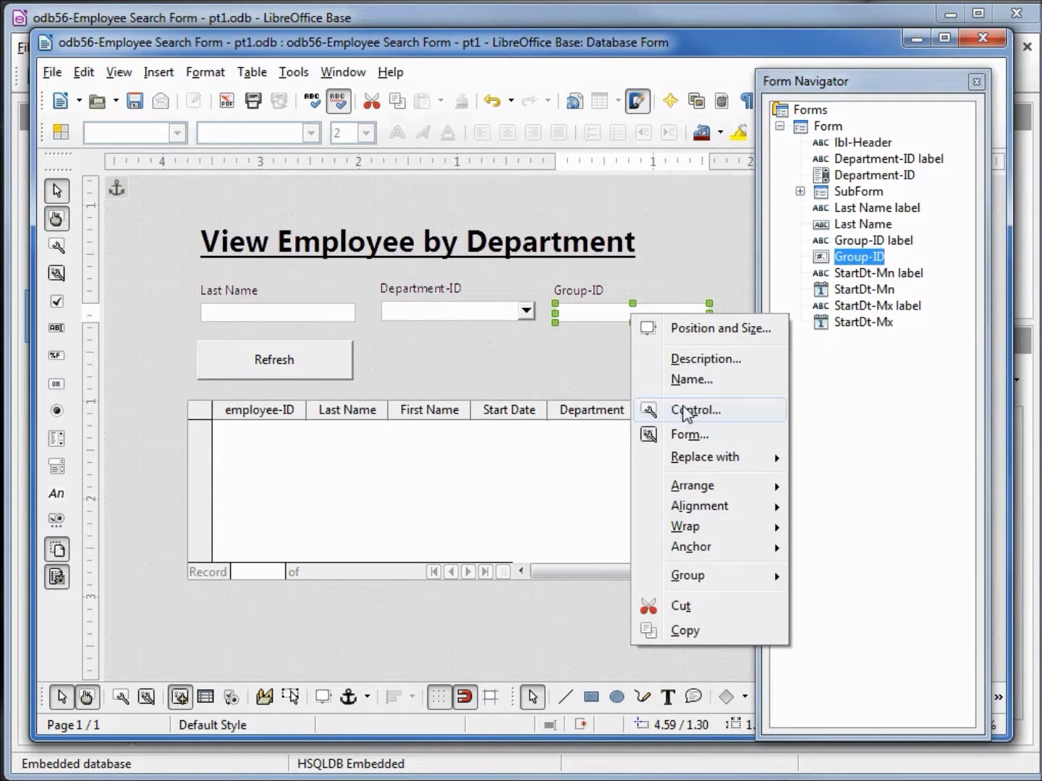
- Replace the Group-ID numeric field with a list box and open its control properties
mouse_move(697, 459)
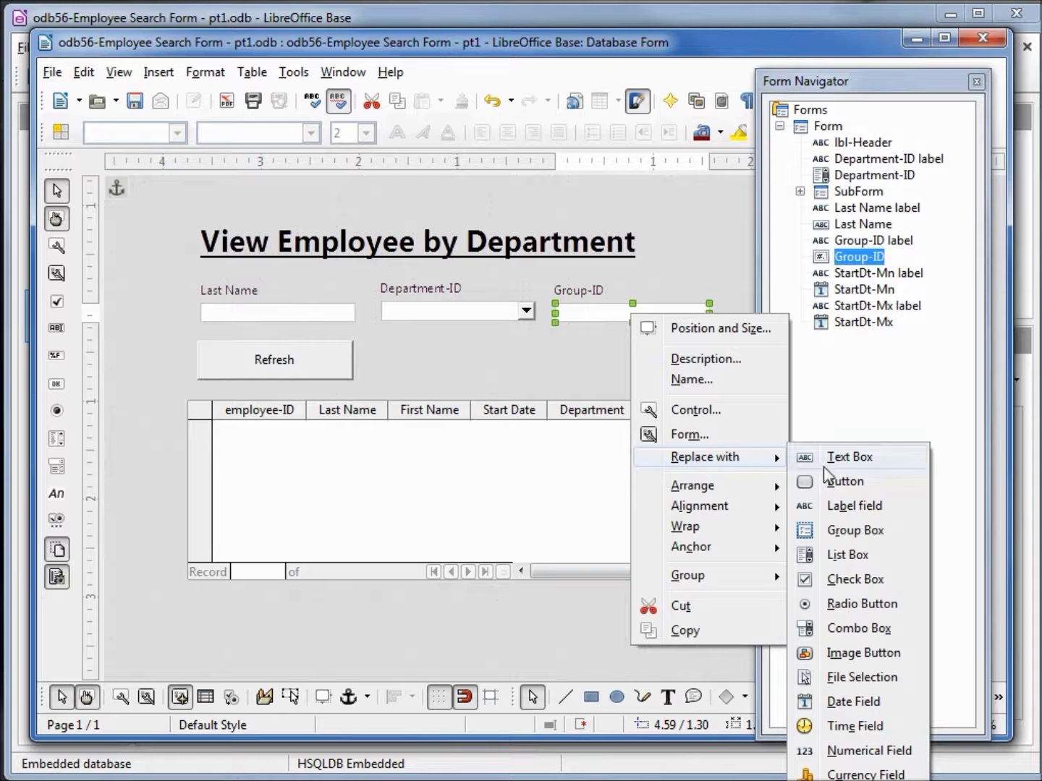
left_click(849, 555)
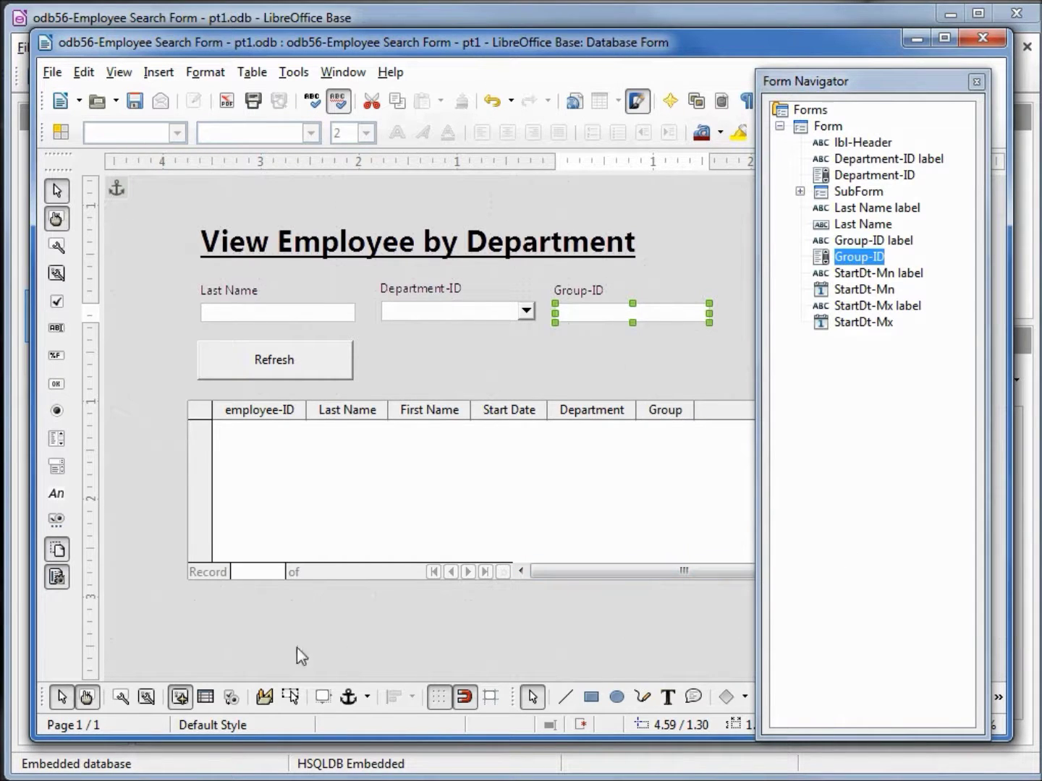
left_click(121, 697)
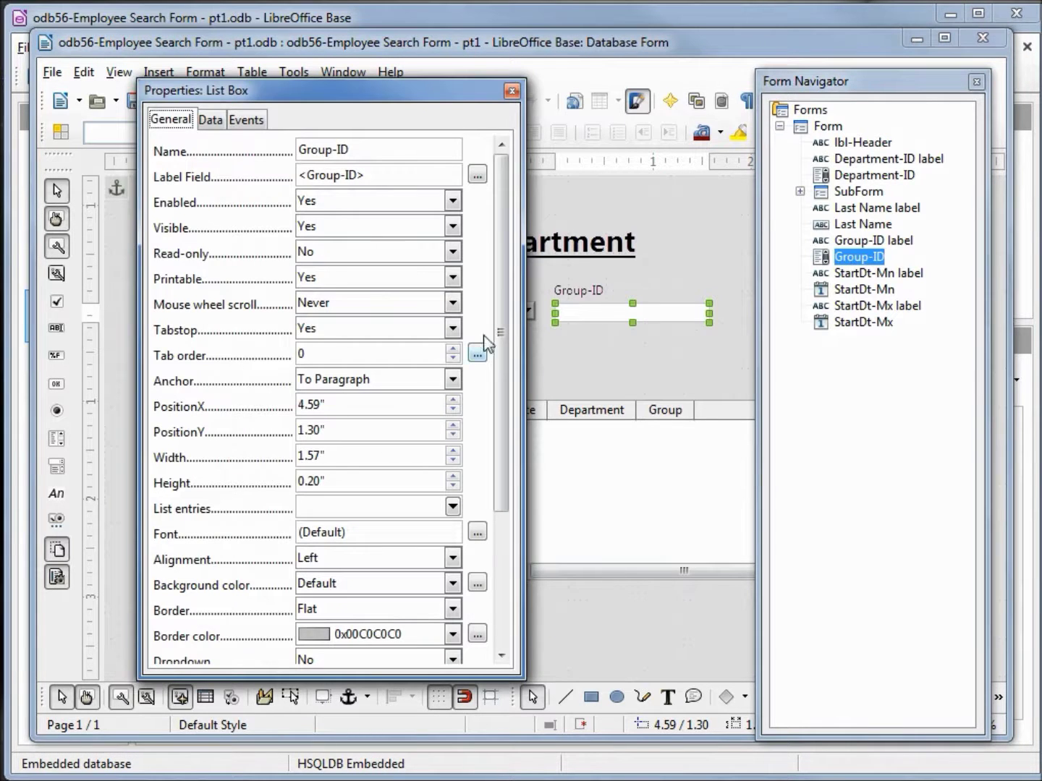
- Set the Group-ID list box's Dropdown to Yes and its list content type to Sql
left_click_drag(499, 334, 509, 505)
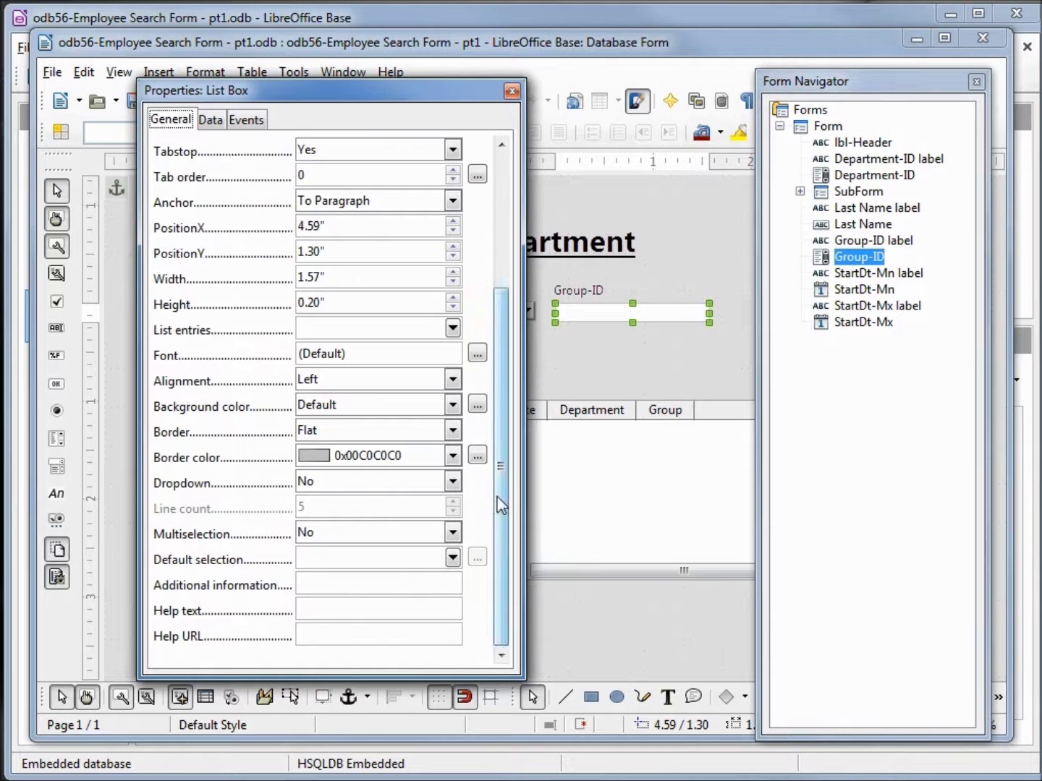
left_click(452, 481)
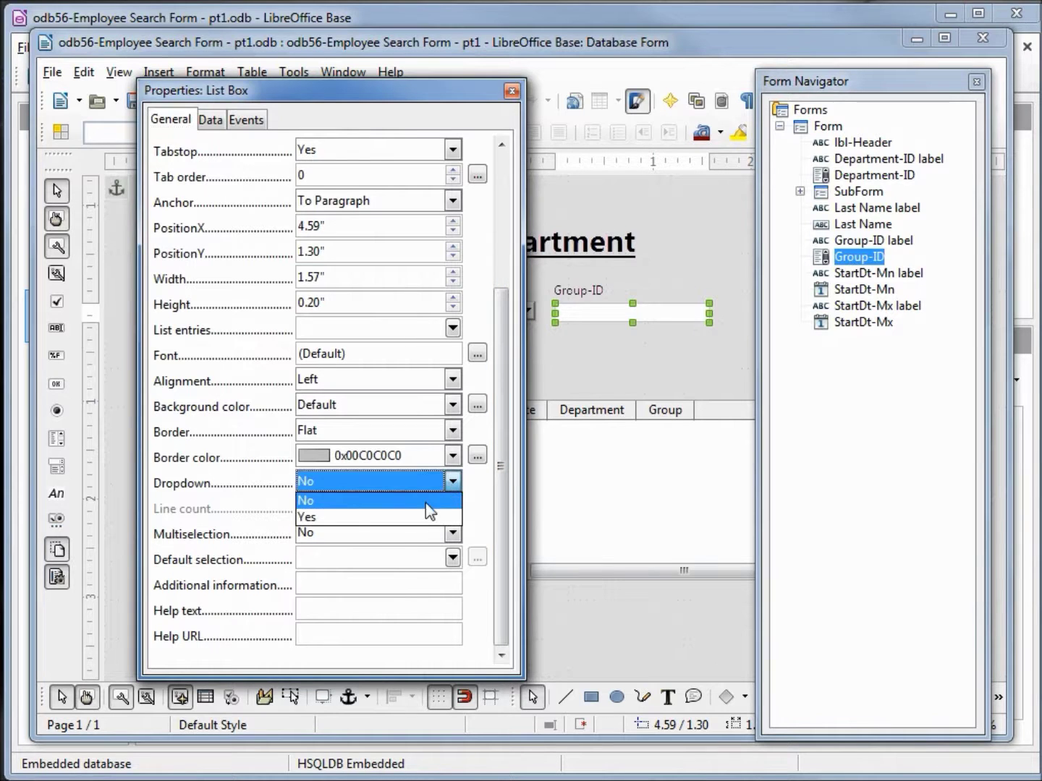
left_click(424, 517)
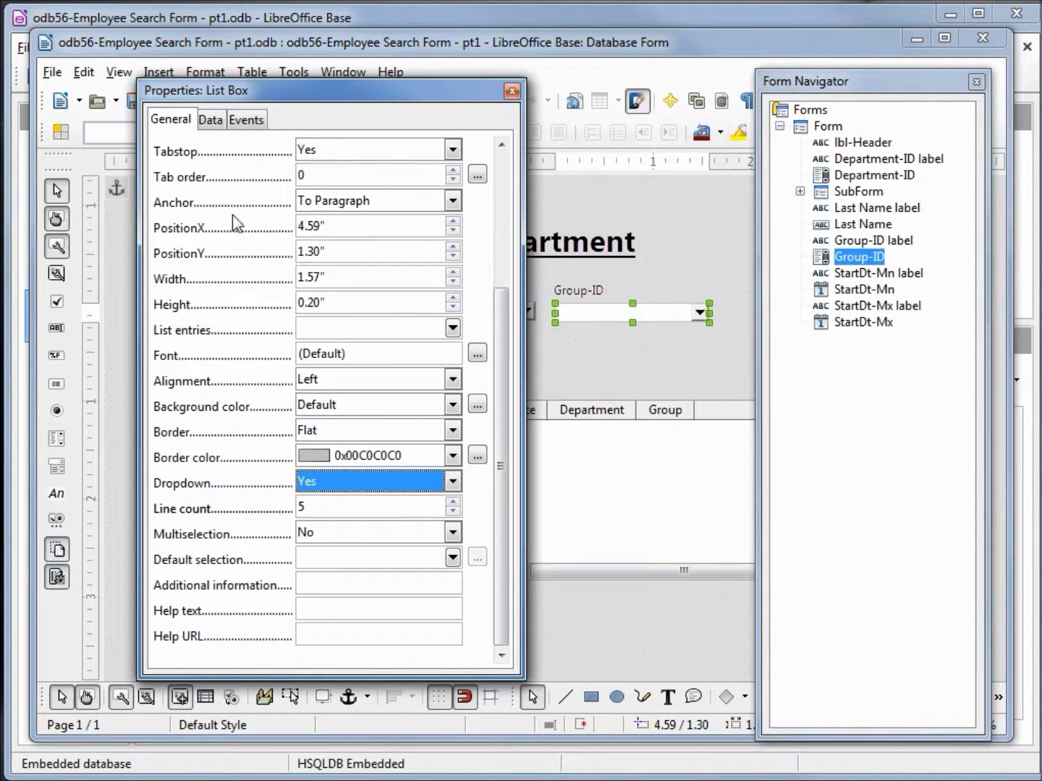
left_click(210, 121)
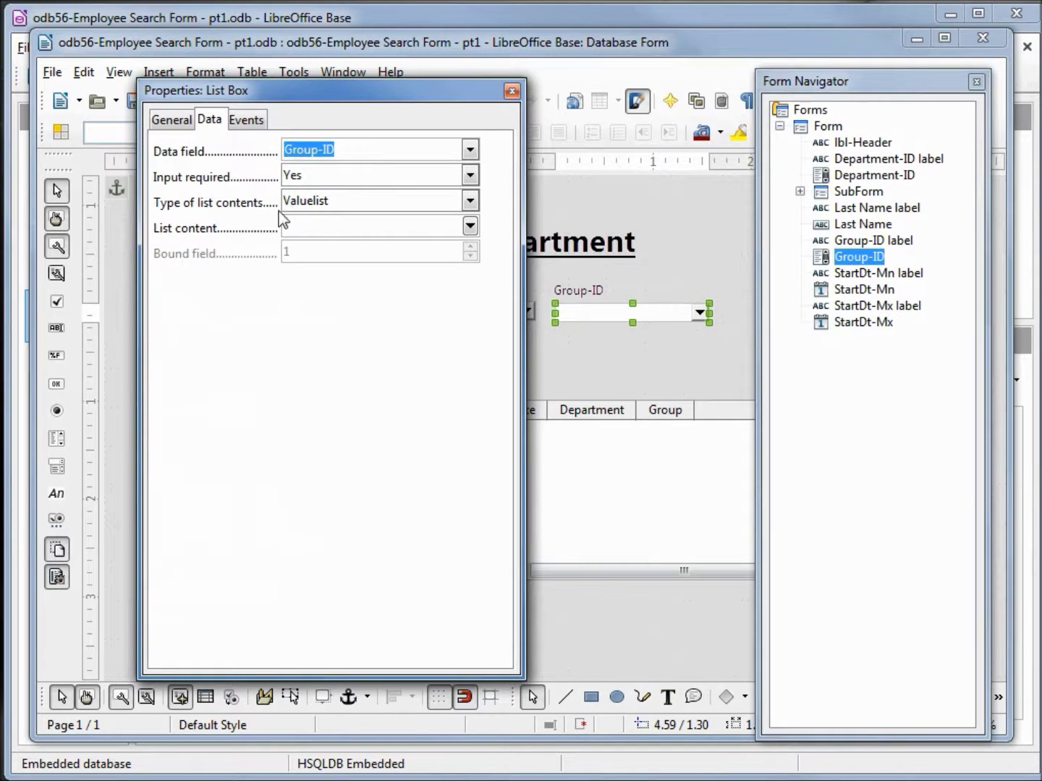
left_click(471, 203)
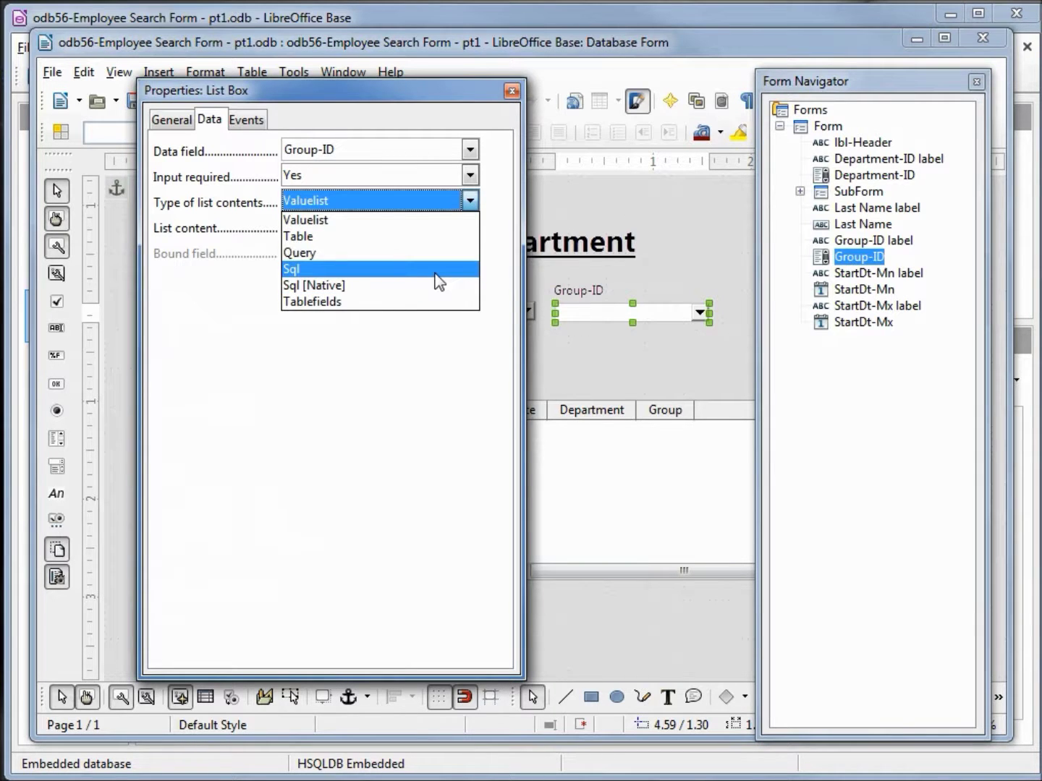
left_click(439, 270)
- Build a list-content query on tbl_Group returning Group Name and Group-ID, then save it
left_click(495, 225)
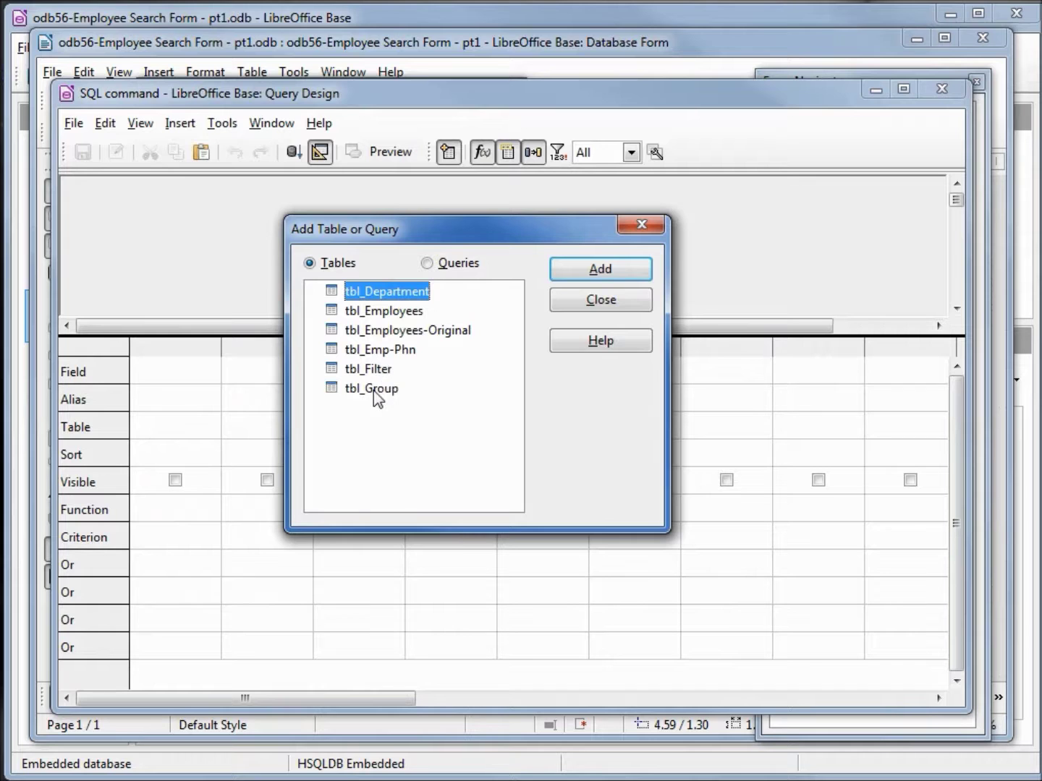
left_click(372, 391)
left_click(609, 282)
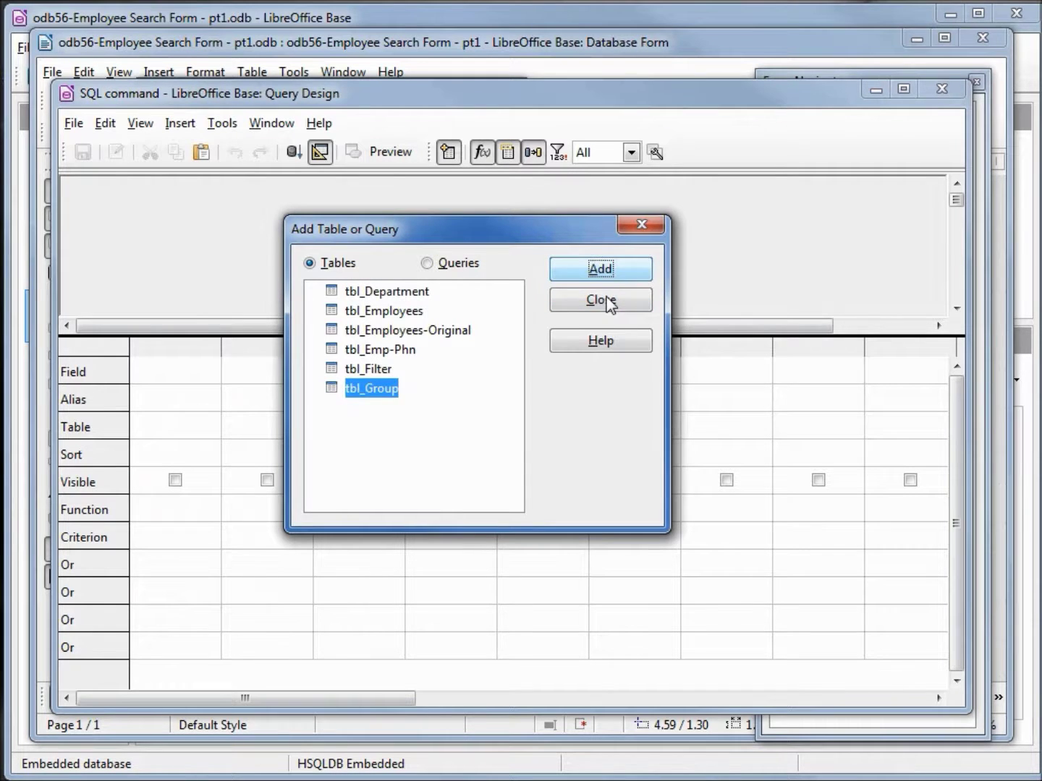
left_click(606, 301)
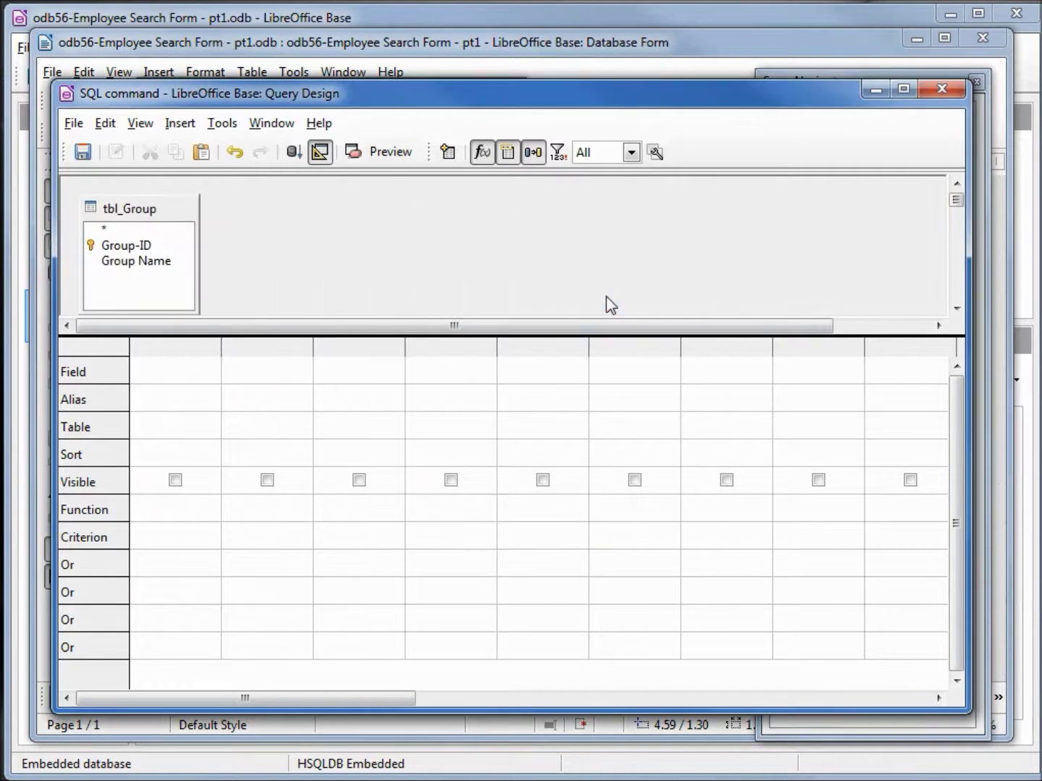
double_click(154, 262)
double_click(125, 248)
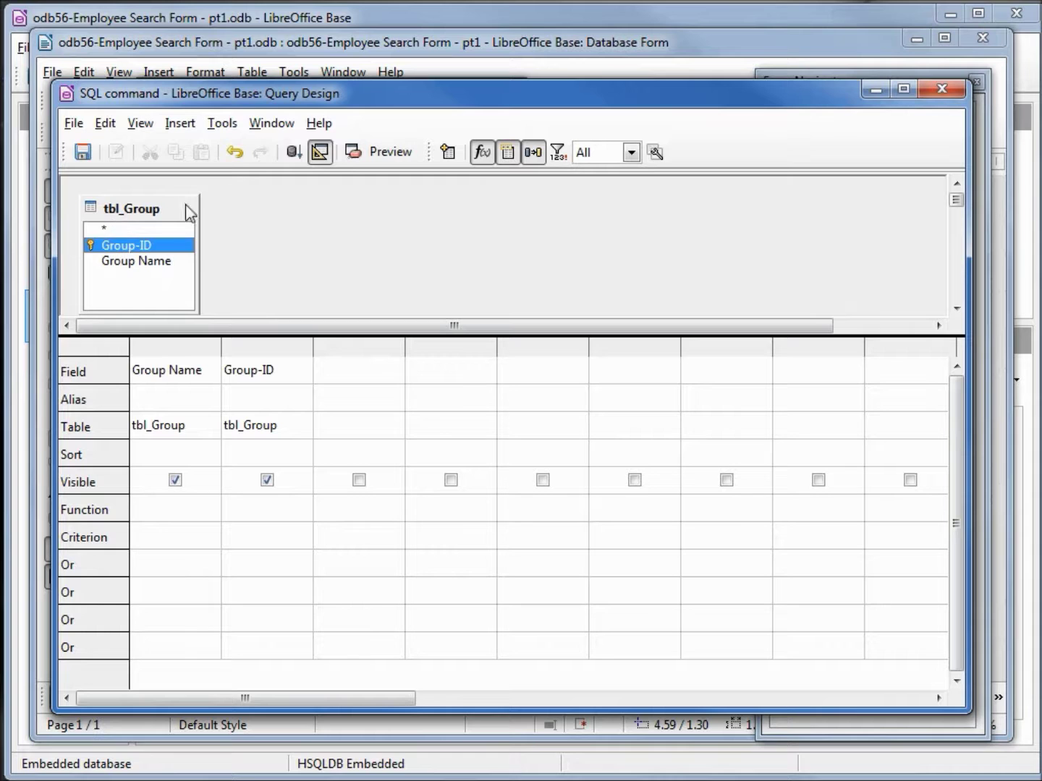
left_click(292, 153)
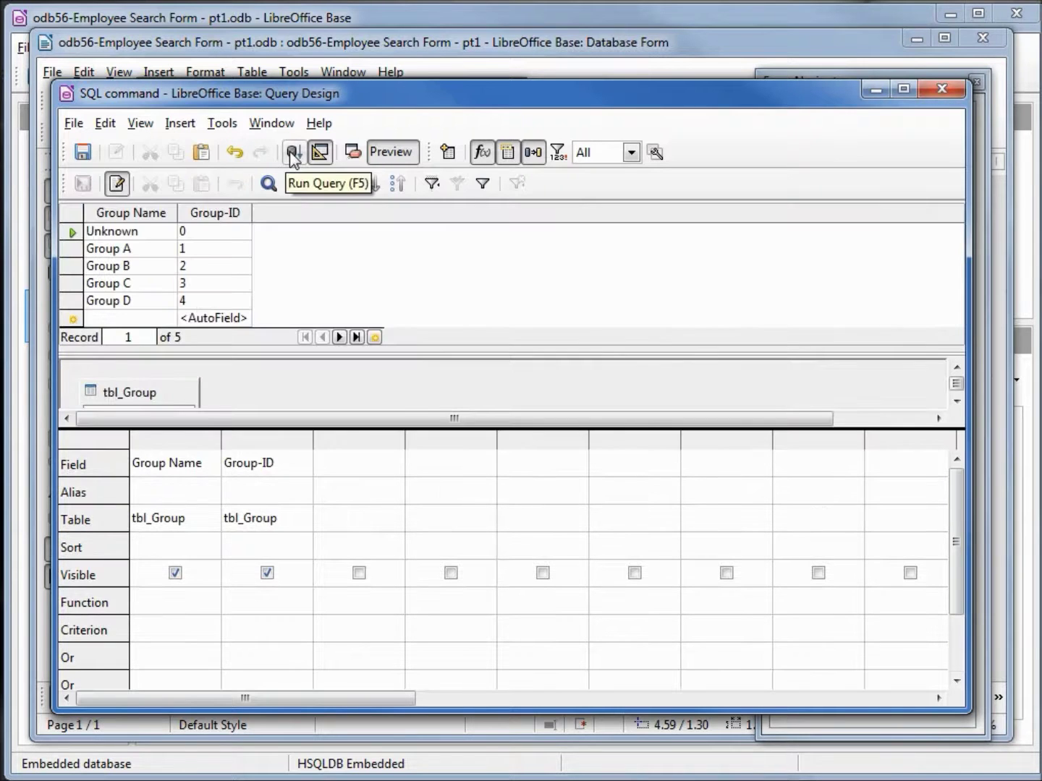
left_click(82, 152)
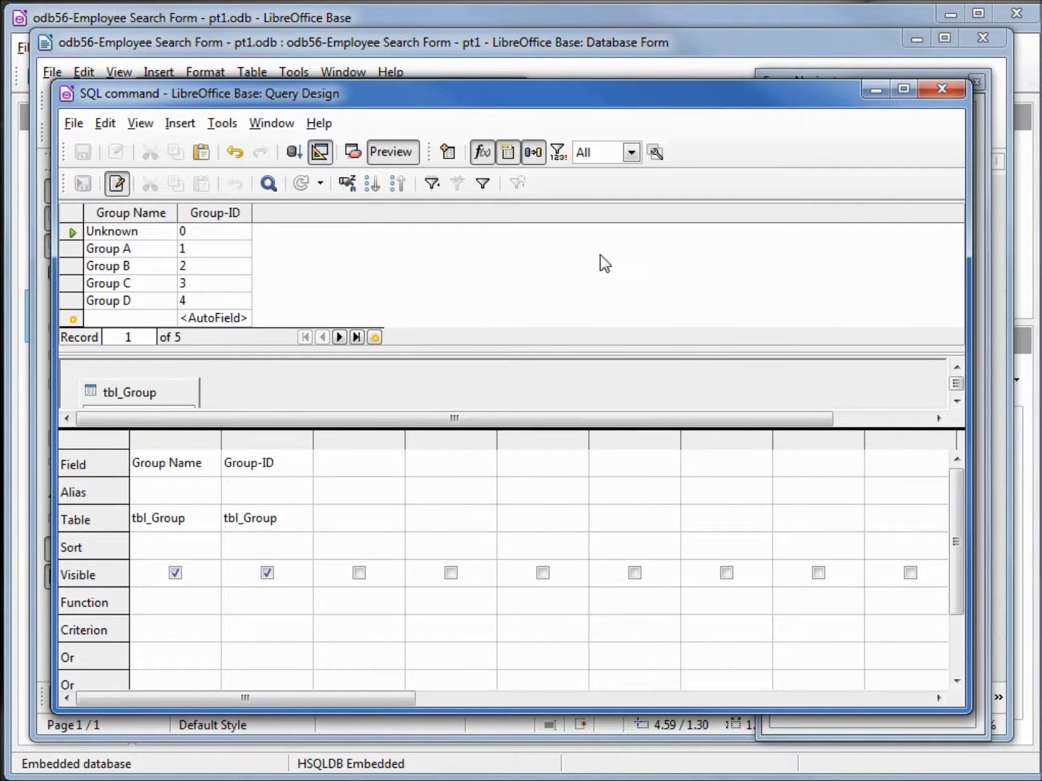
left_click(942, 88)
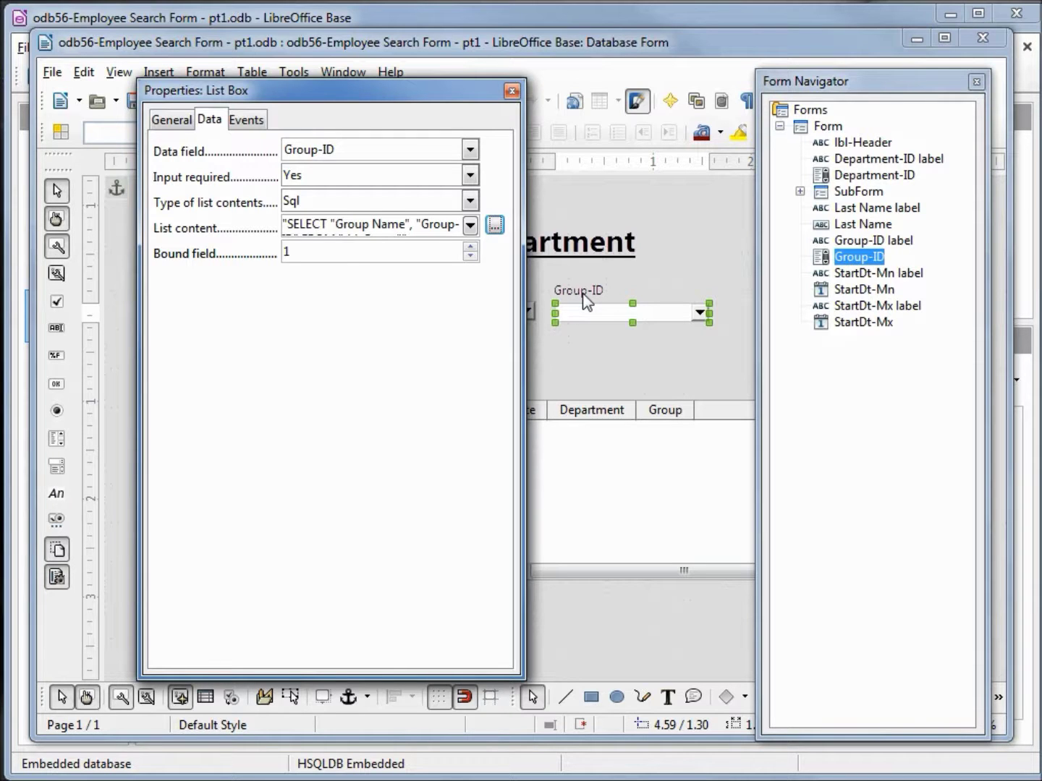
- Remove '-ID' from the Group-ID and Department-ID label properties, then close the Properties dialog
left_click(583, 293)
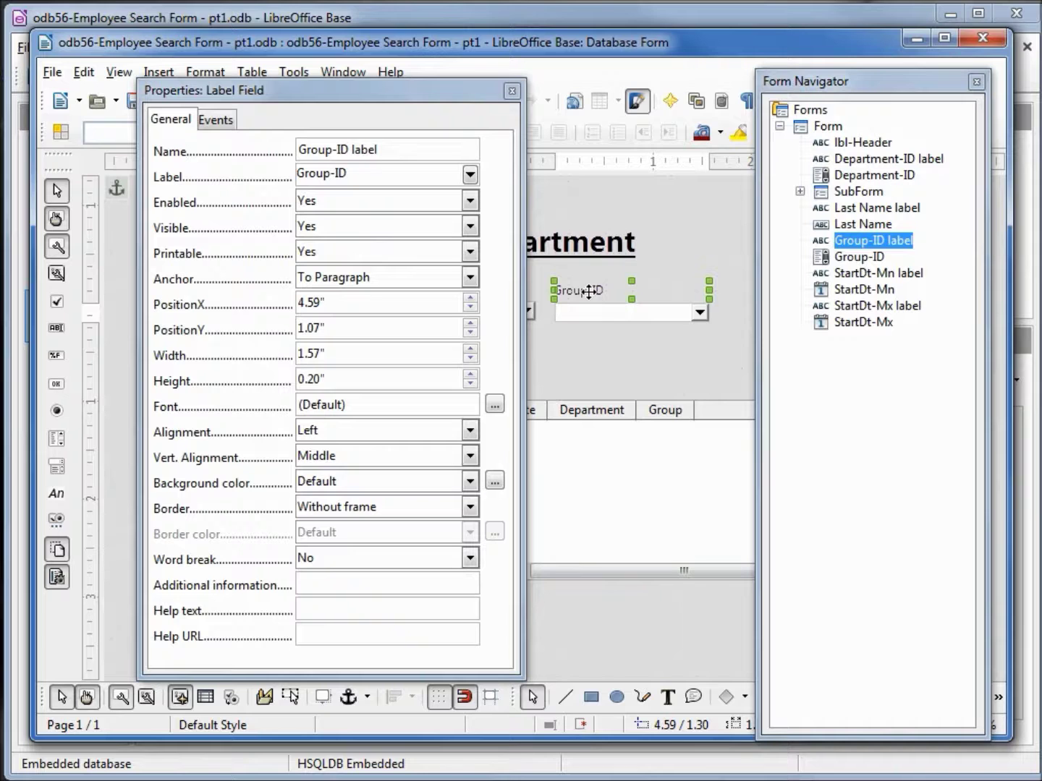
left_click(356, 179)
key("BackSpace")
key("BackSpace")
key("BackSpace")
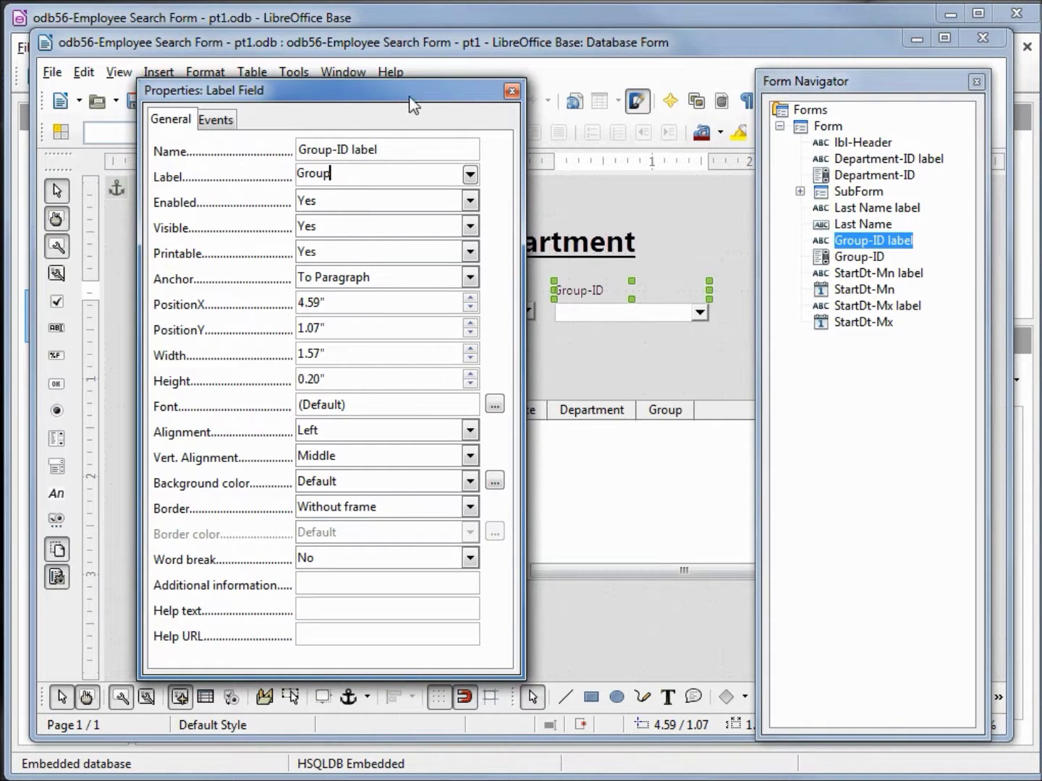
left_click_drag(405, 90, 349, 384)
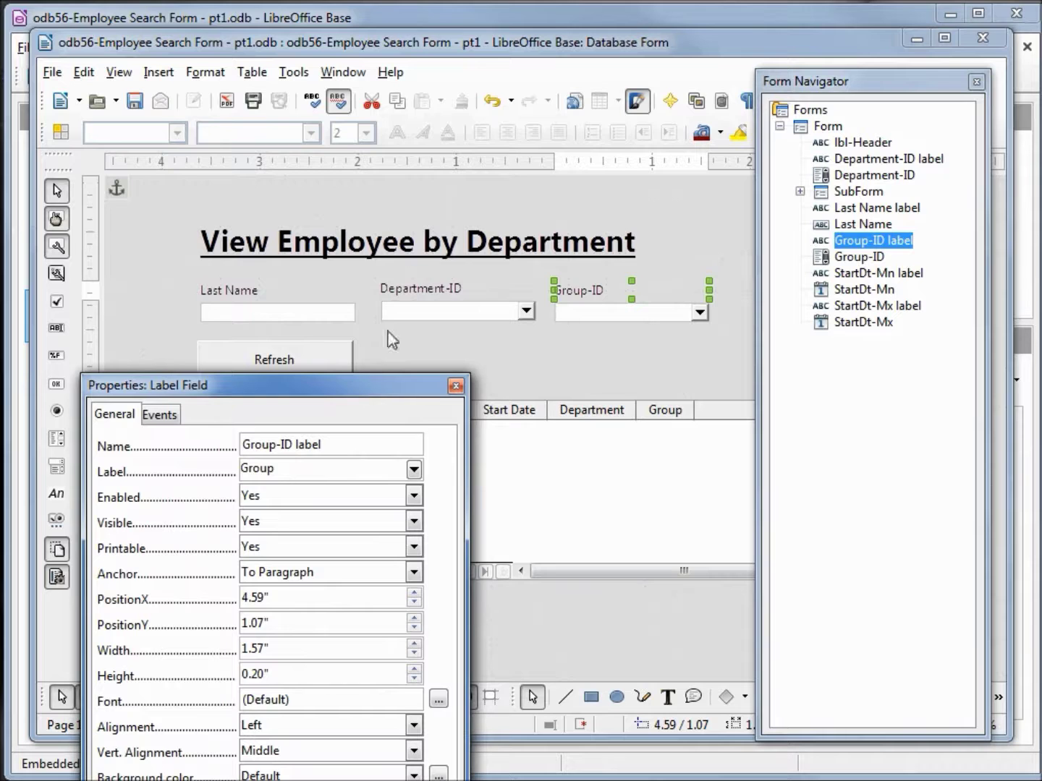
left_click(406, 290)
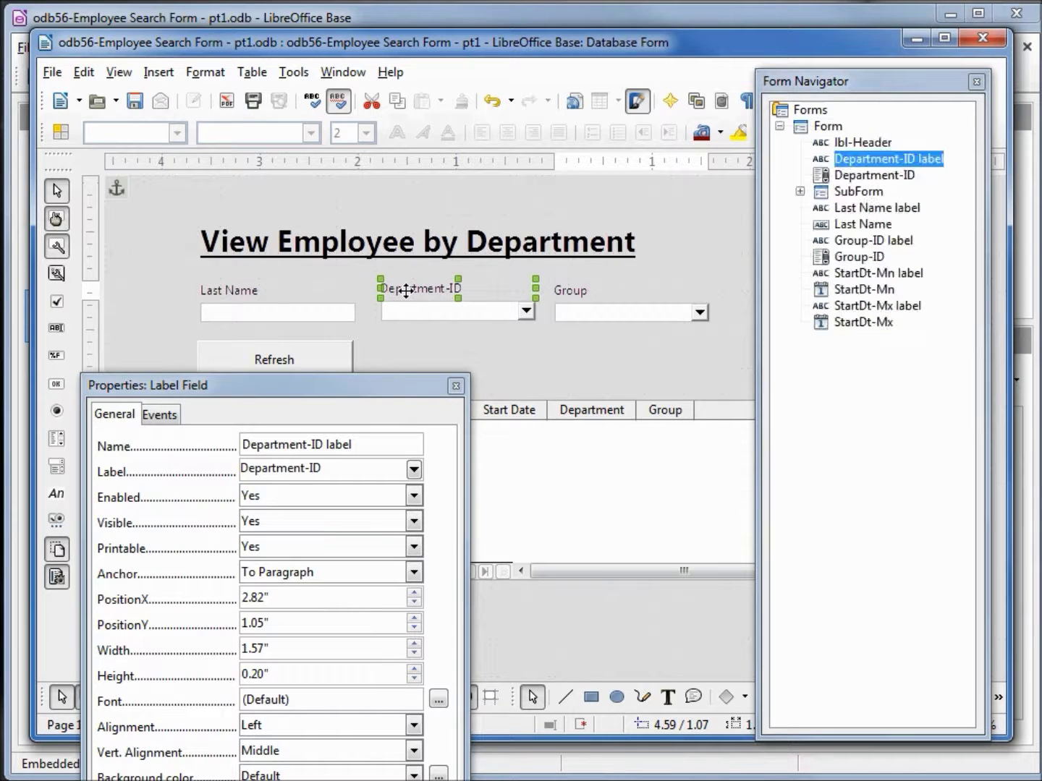
left_click(369, 476)
key("BackSpace")
key("BackSpace")
key("BackSpace")
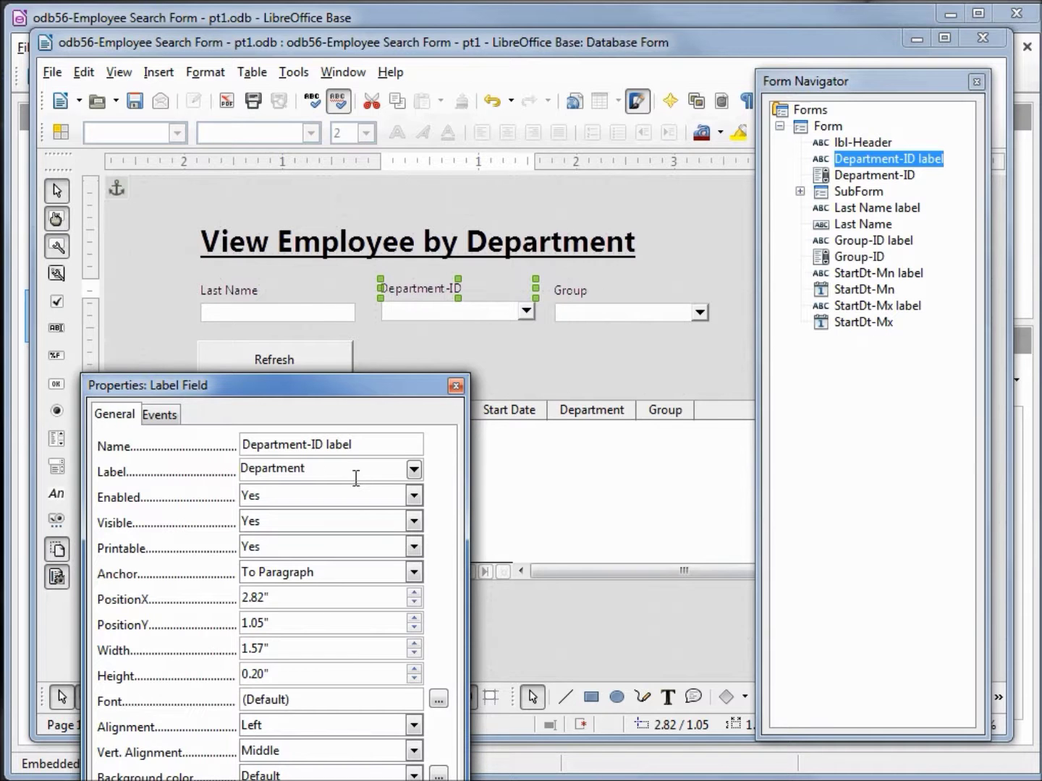
left_click_drag(395, 394, 377, 178)
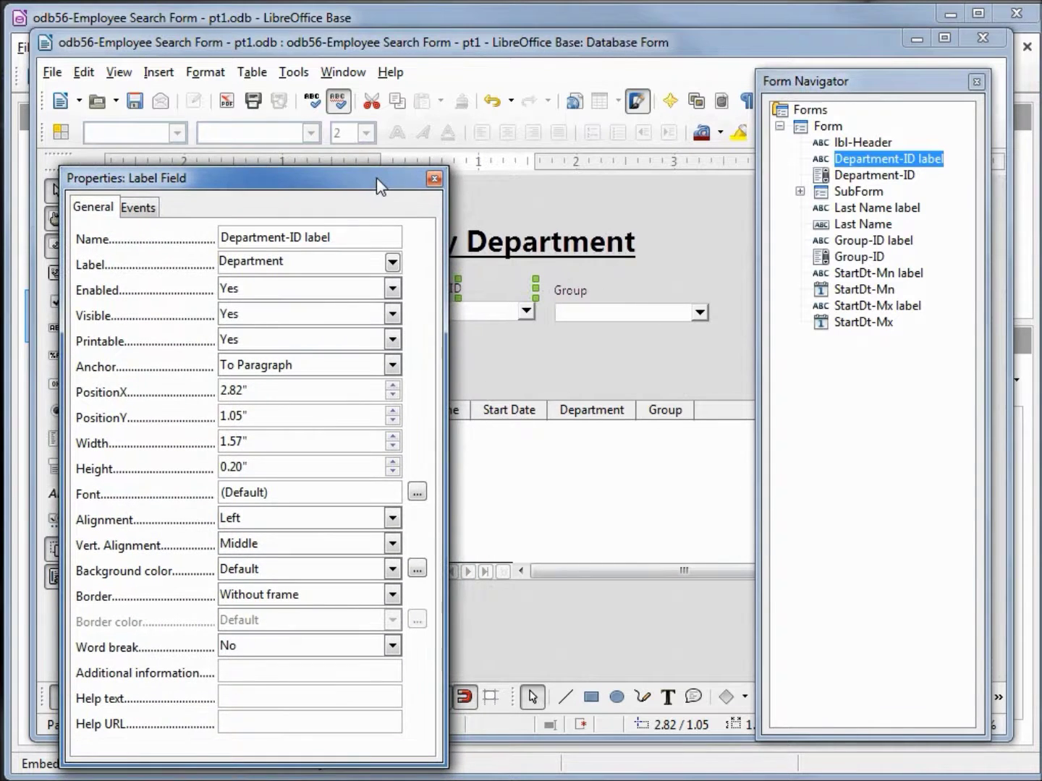
left_click(434, 178)
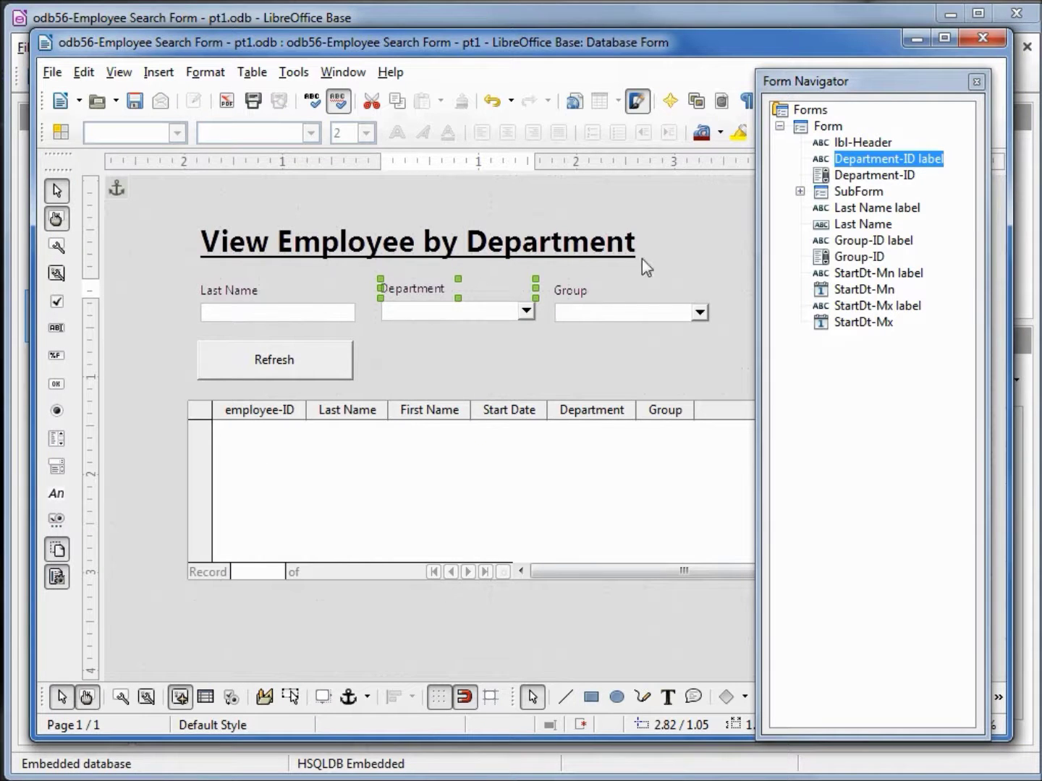
- Move the StartDt-Mn caption and date field together up above the grid
left_click(864, 276)
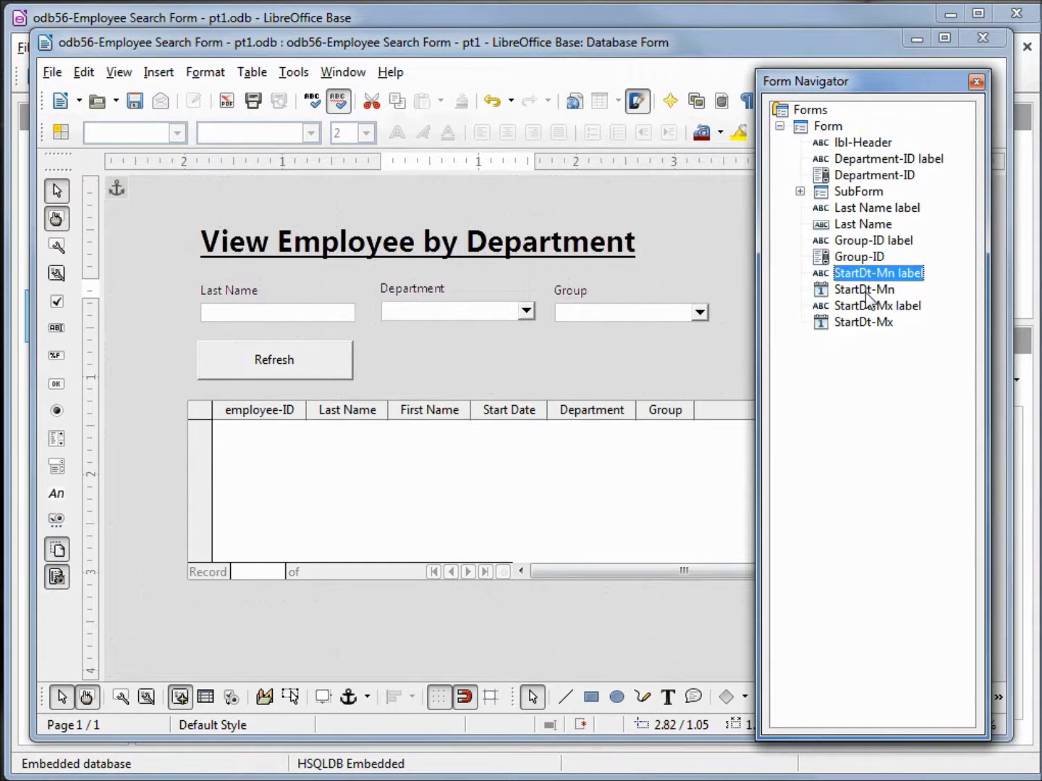
left_click(863, 290, "ctrl")
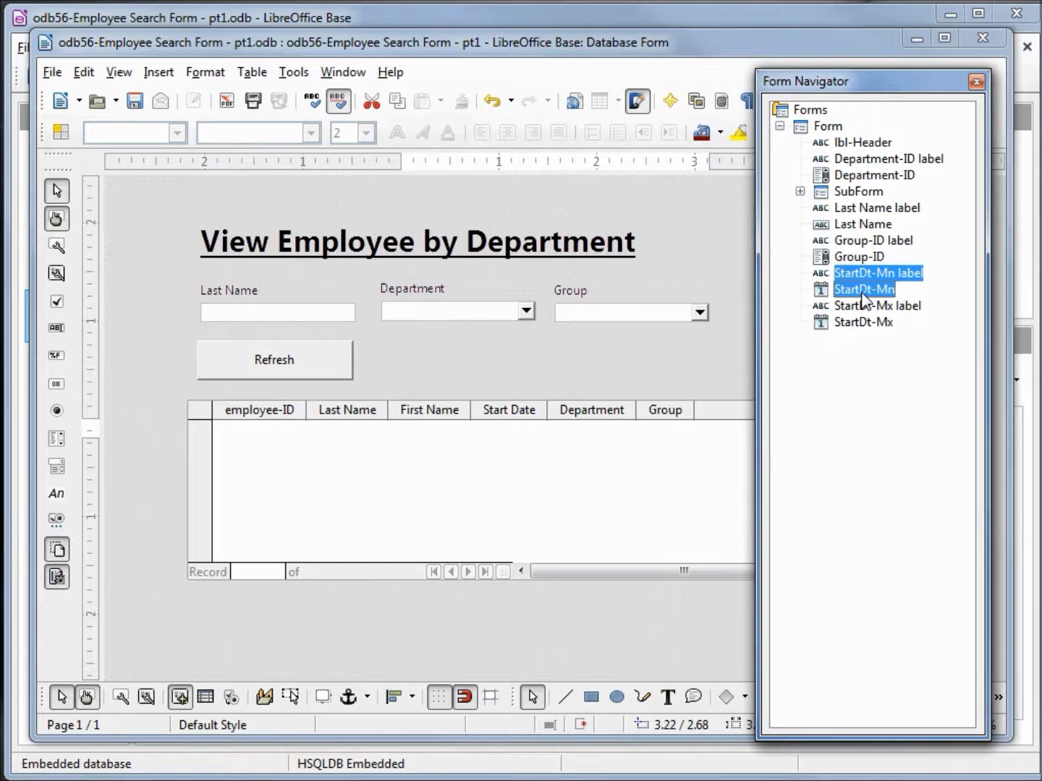
left_click(570, 46)
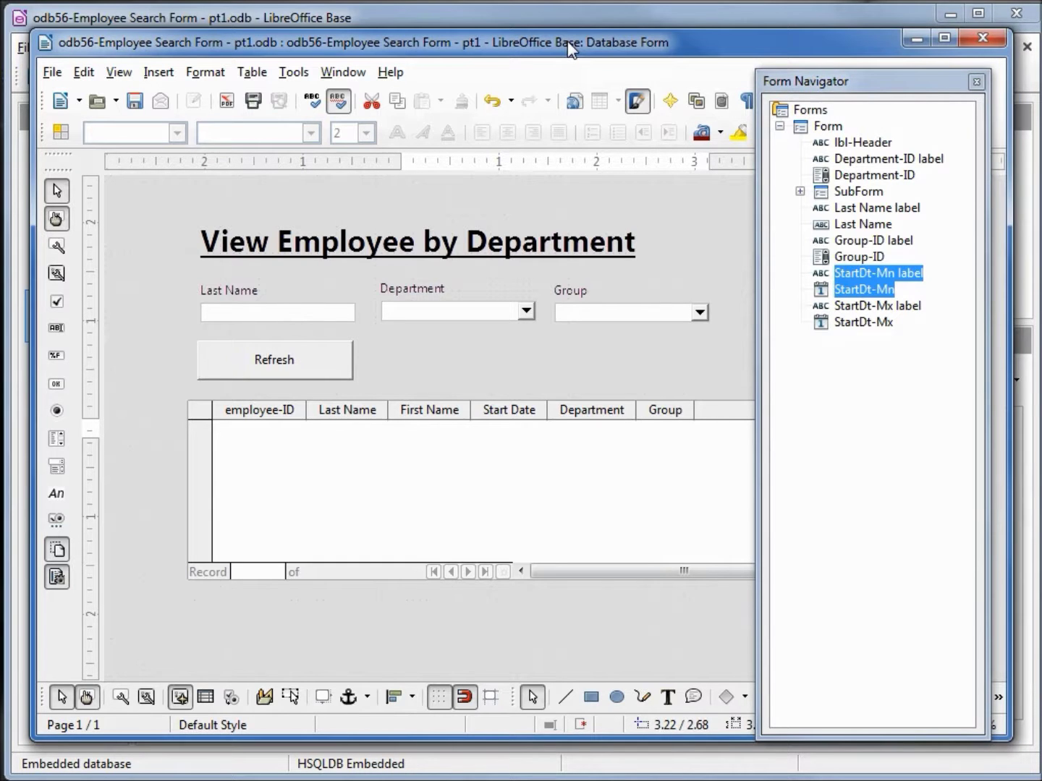
key("Up")
key("Up")
key("Up")
key("Up")
key("Up")
key("Up")
key("Up")
key("Up")
key("Up")
key("Up")
key("Up")
key("Up")
key("Up")
key("Up")
key("Up")
key("Up")
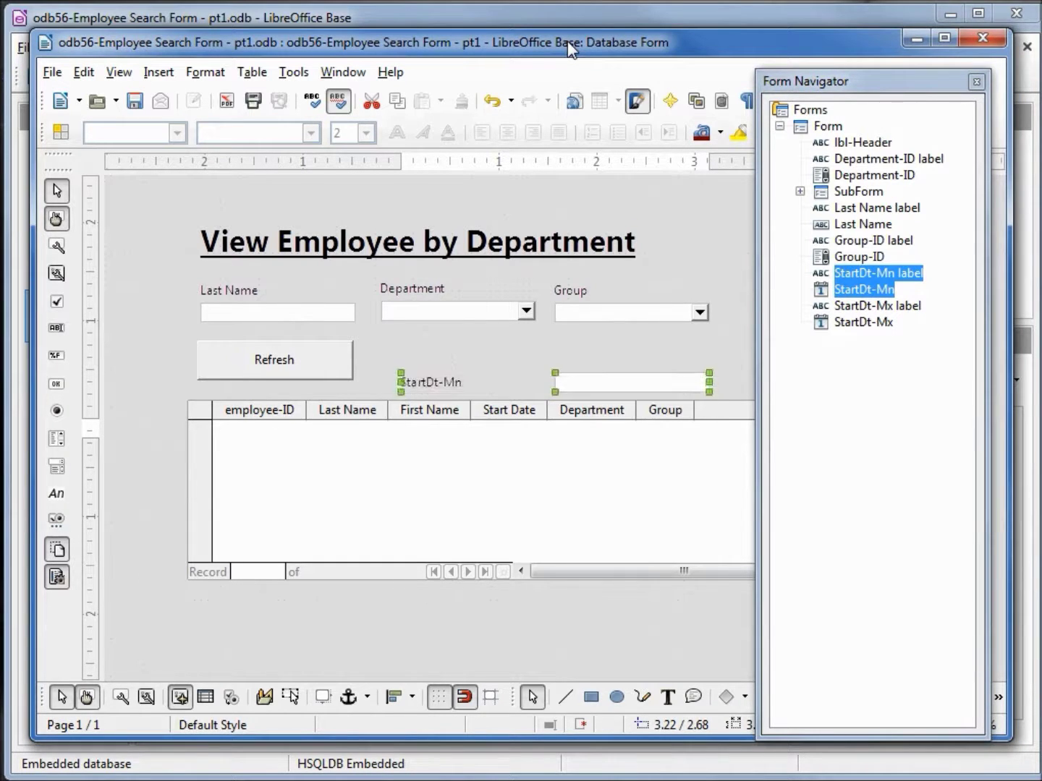
left_click(418, 373)
- Center the StartDt-Mn caption over its field and shift both just right of Refresh
left_click(421, 373)
key("Right")
key("Right")
key("Right")
key("Right")
key("Right")
key("Right")
key("Right")
key("Right")
key("Right")
key("Right")
key("Right")
key("Right")
key("Right")
key("Right")
key("Right")
key("Right")
key("Right")
key("Right")
key("Right")
key("Right")
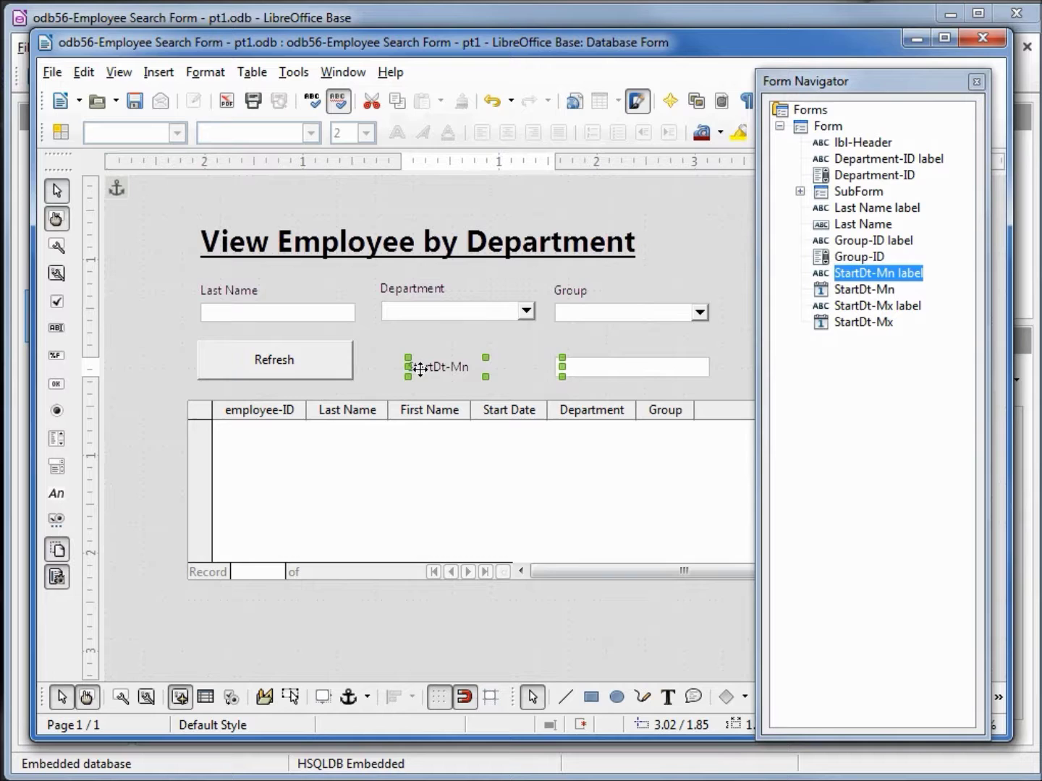
key("Right")
key("Right")
key("Right")
key("Right")
key("Right")
key("Right")
key("Right")
key("Right")
key("Right")
key("Right")
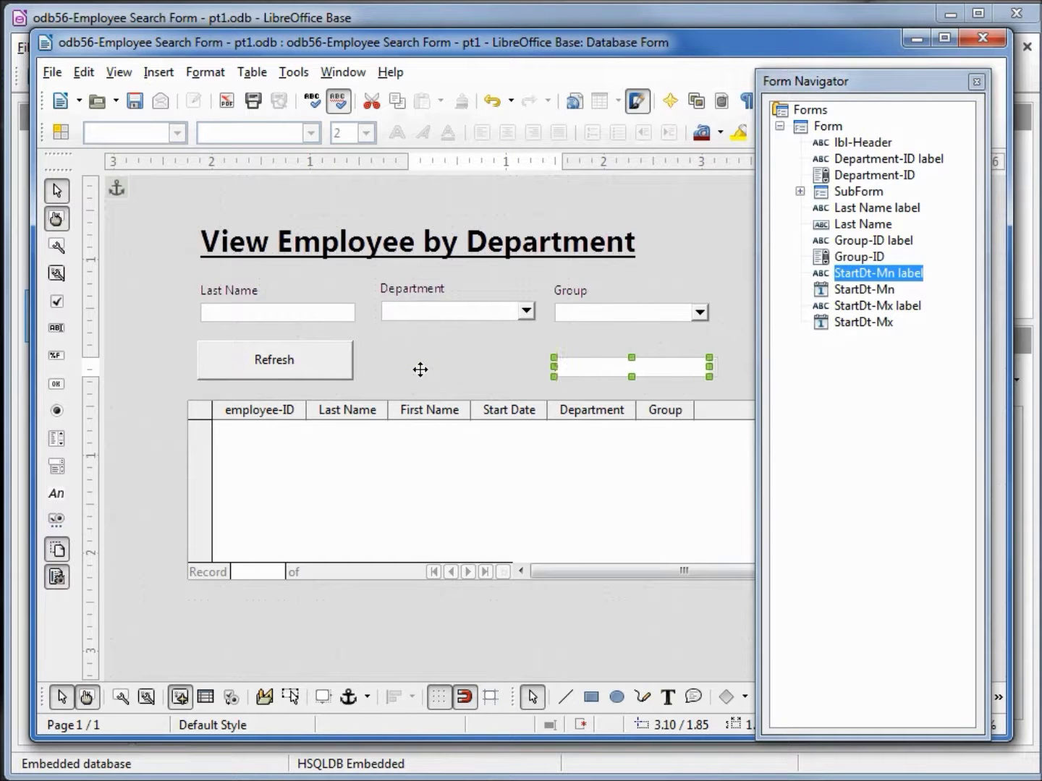
key("Up")
key("Up")
key("Up")
key("Up")
key("Up")
key("Up")
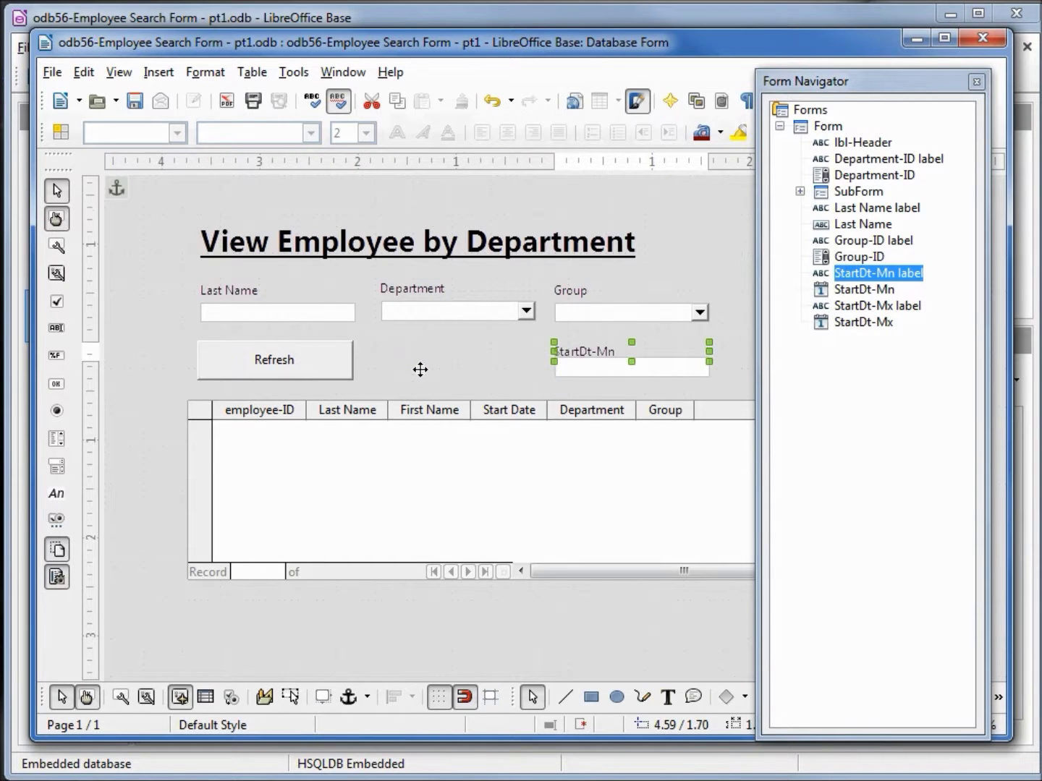
left_click(572, 367, "shift")
key("Left")
key("Left")
key("Left")
key("Left")
key("Left")
key("Left")
key("Left")
key("Left")
key("Left")
key("Left")
key("Left")
key("Left")
key("Left")
key("Left")
key("Left")
key("Left")
key("Left")
key("Left")
key("Left")
key("Left")
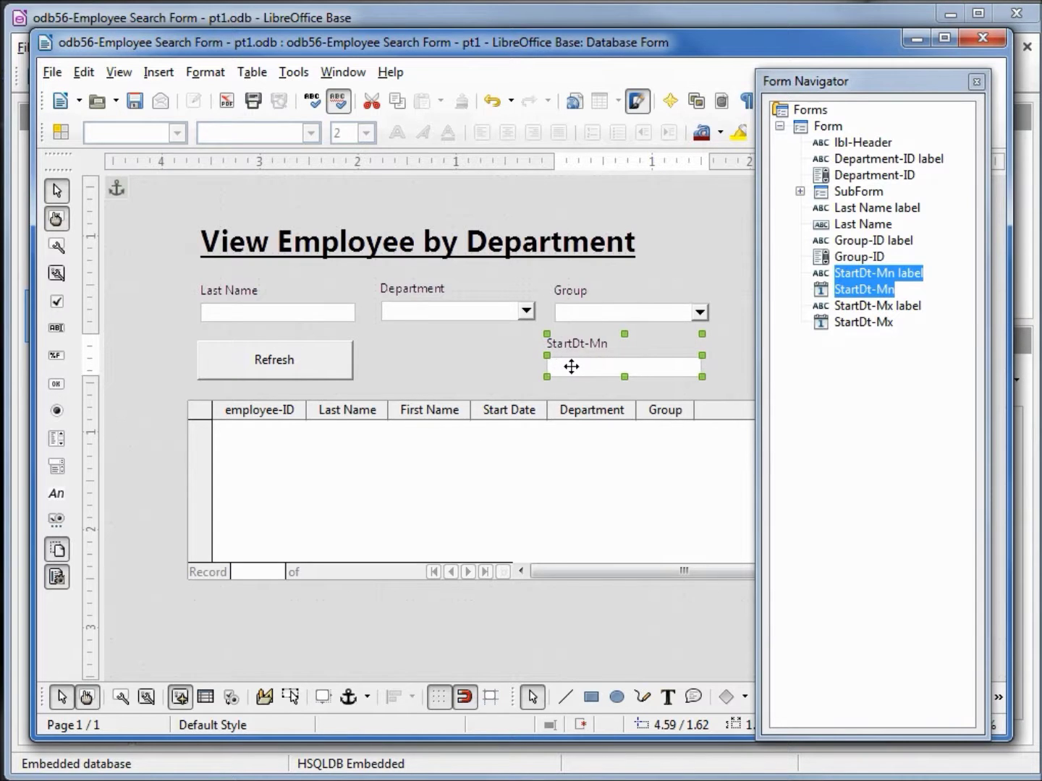
key("Left")
key("Left")
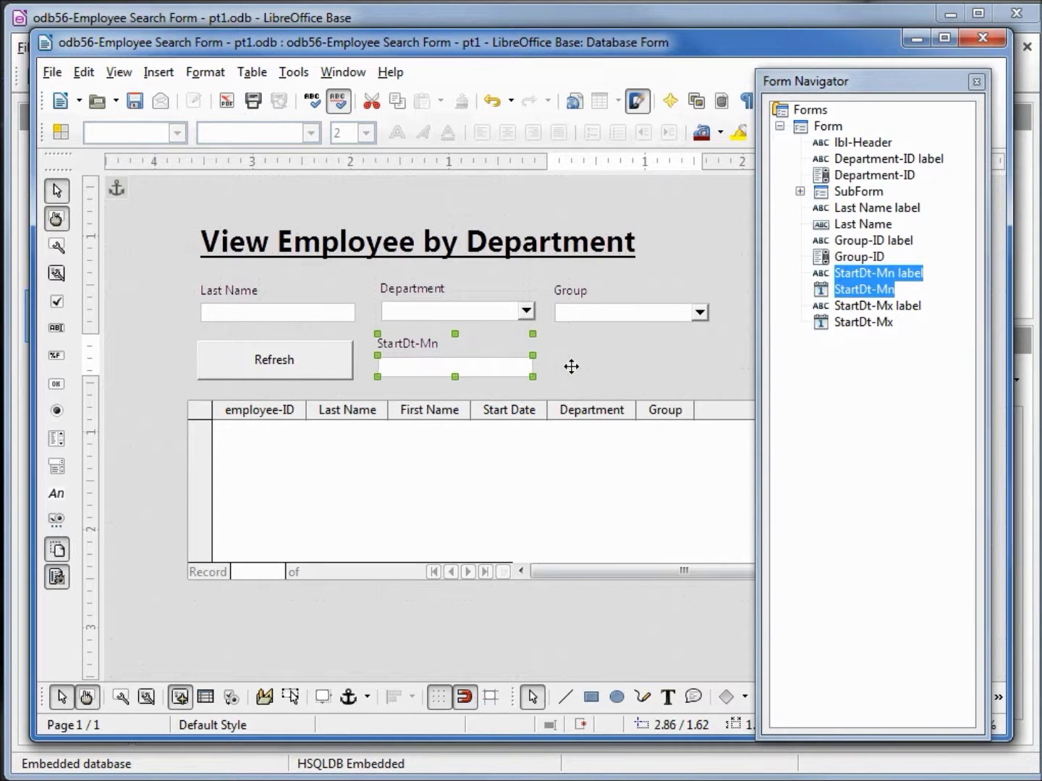
left_click(869, 305)
left_click(873, 322, "shift")
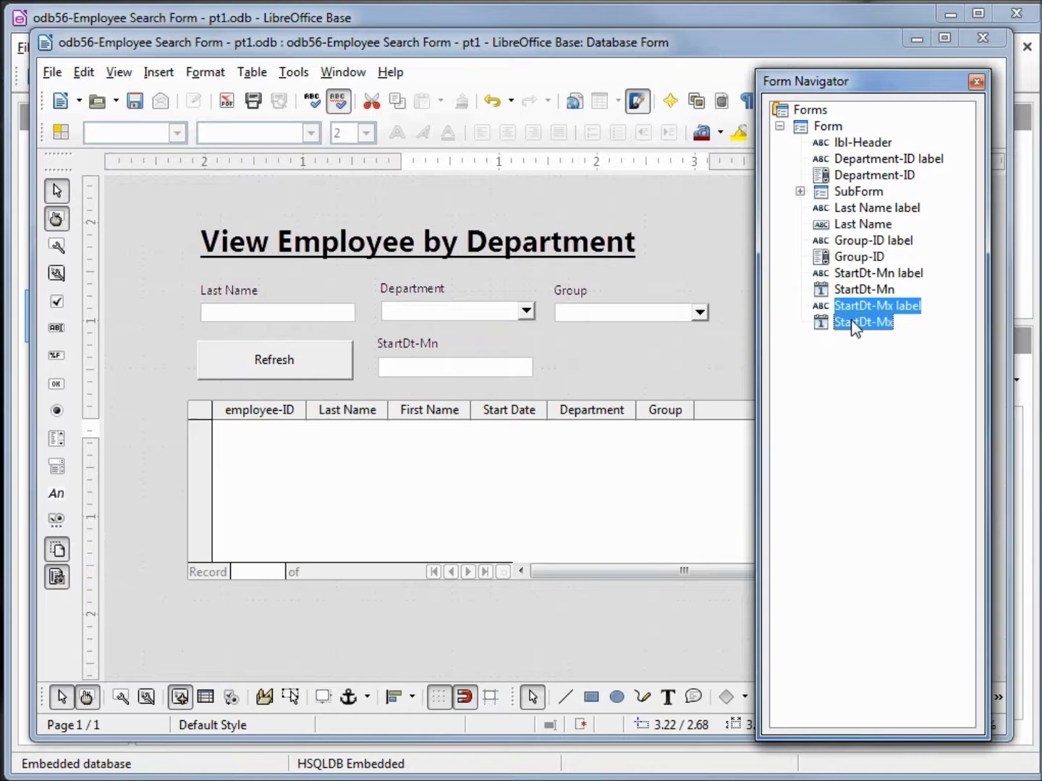
- Move the StartDt-Mx pair above the grid and place its caption over the field
left_click(617, 46)
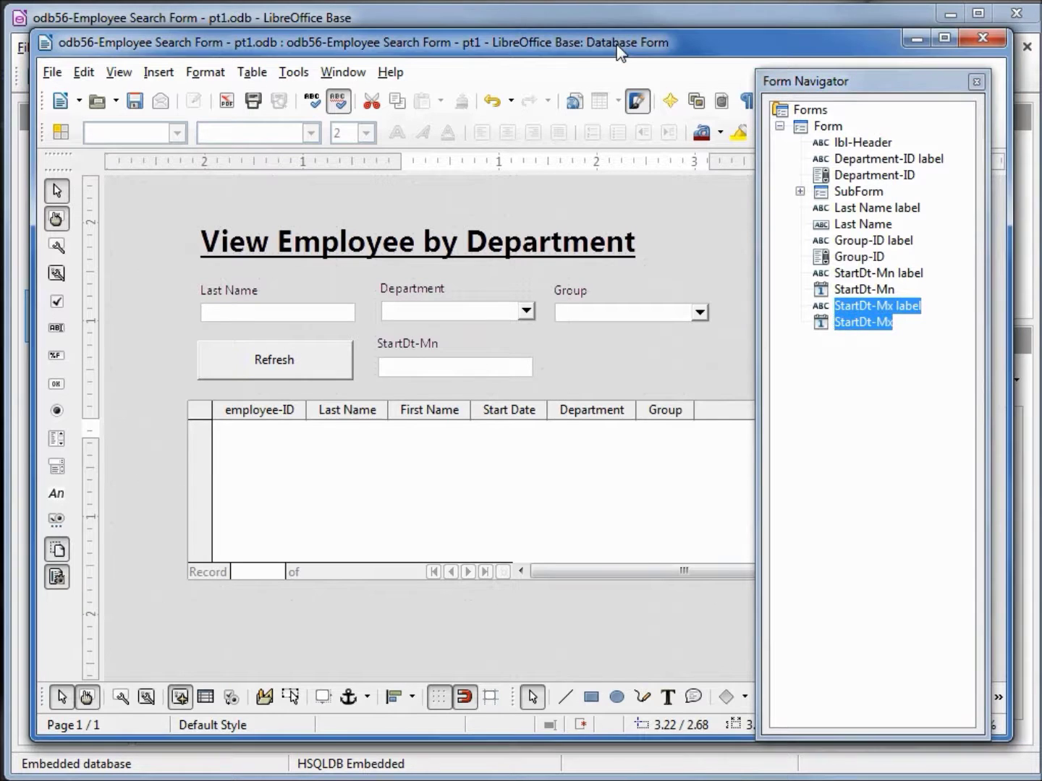
key("Up")
key("Up")
key("Up")
key("Up")
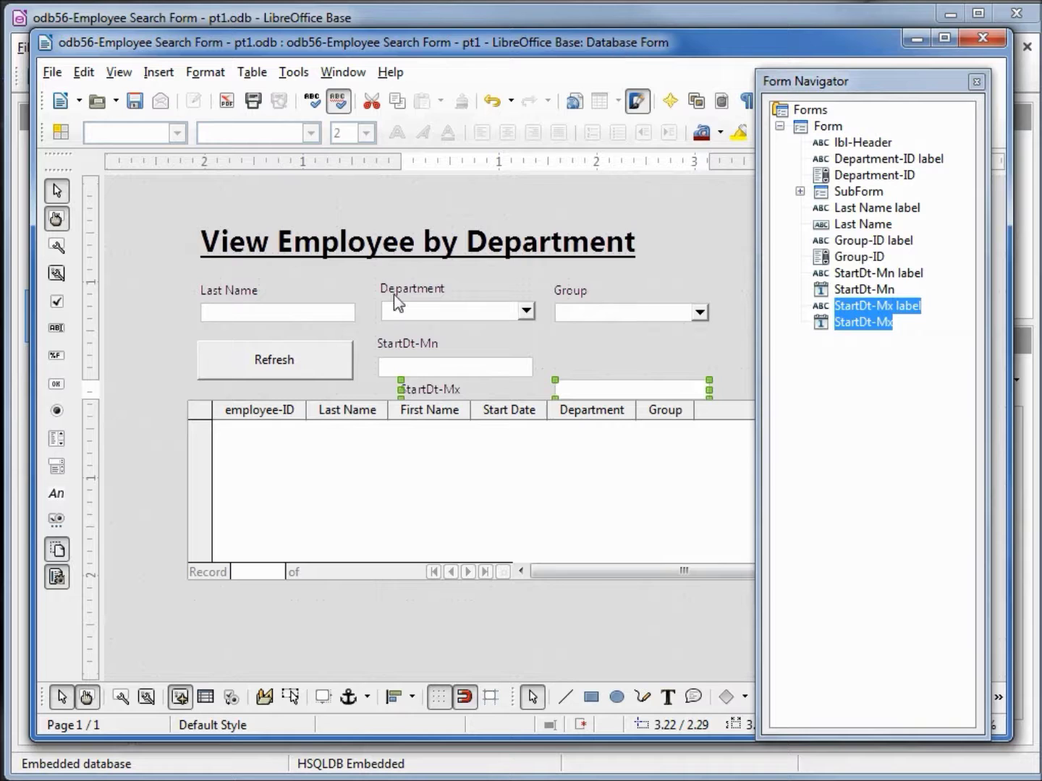
key("Escape")
left_click(423, 387)
key("Right")
key("Right")
key("Right")
key("Right")
key("Right")
key("Right")
key("Right")
key("Right")
key("Right")
key("Right")
key("Right")
key("Right")
key("Right")
key("Right")
key("Right")
key("Right")
key("Right")
key("Right")
key("Up")
key("Up")
key("Up")
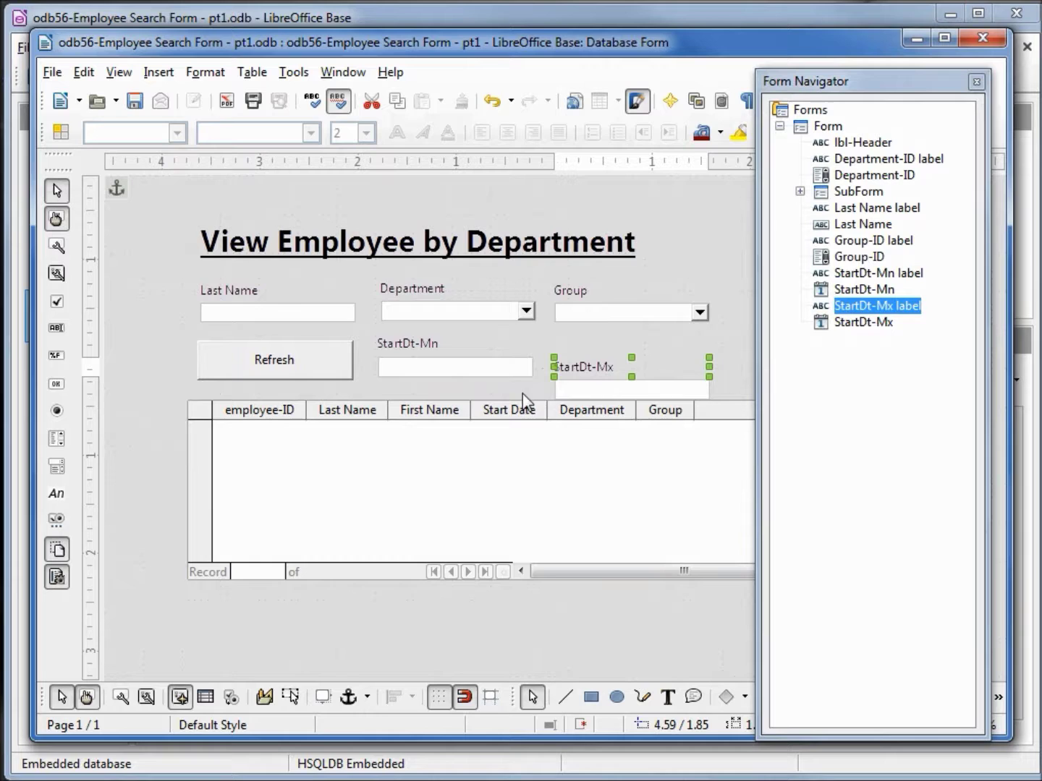
- Raise the StartDt-Mx caption and field level with StartDt-Mn, then select both date fields
left_click(570, 389, "shift")
key("Up")
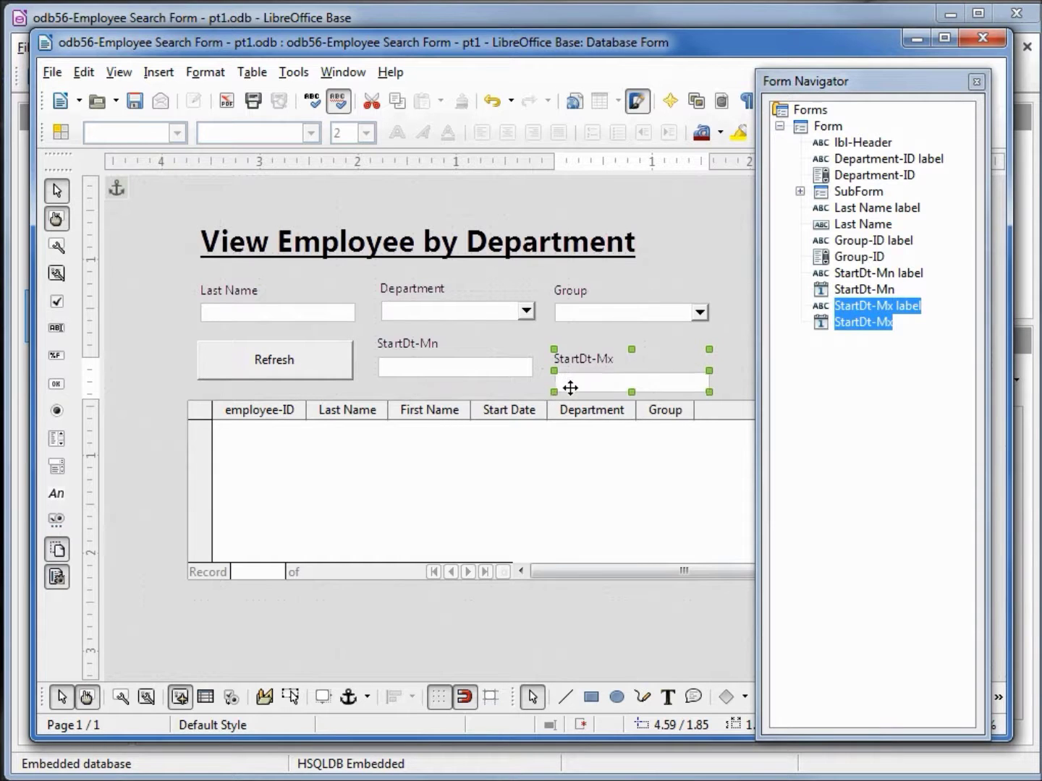
key("Up")
key("Up")
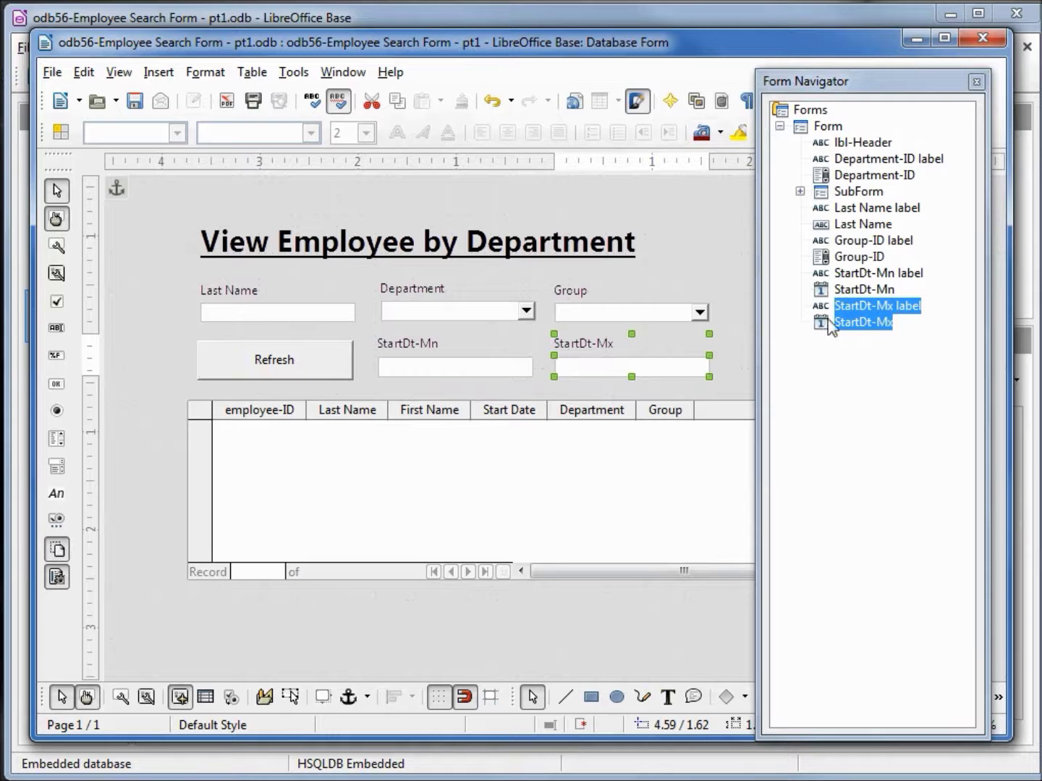
left_click(863, 290)
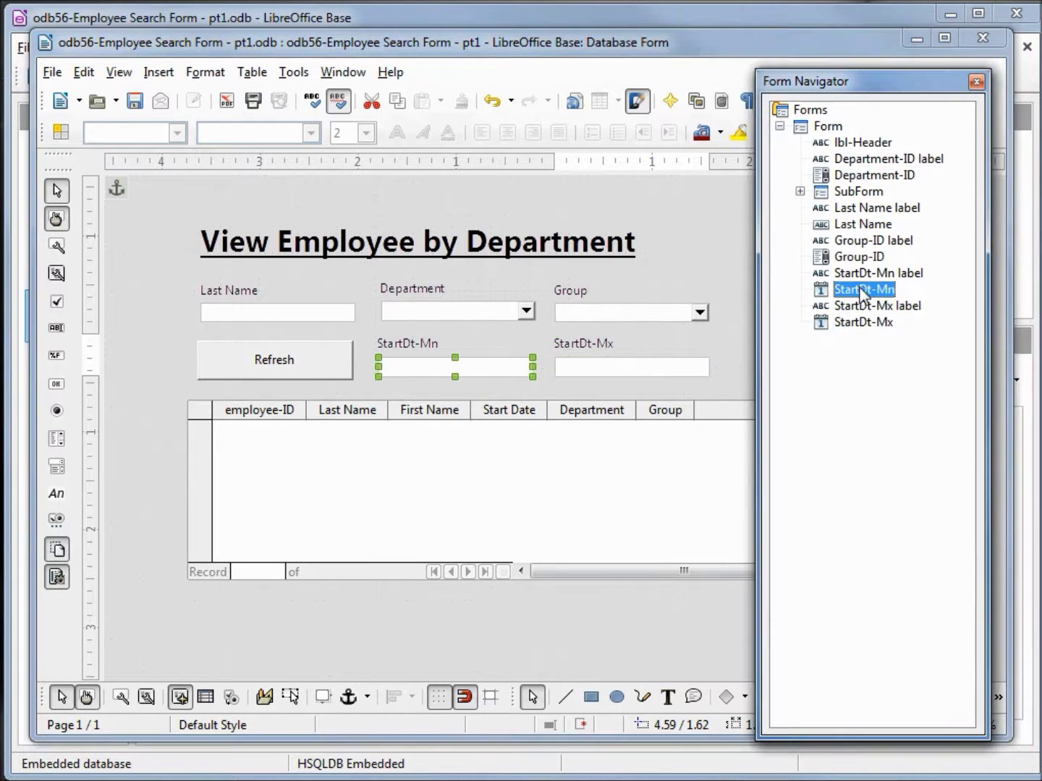
left_click(861, 324, "ctrl")
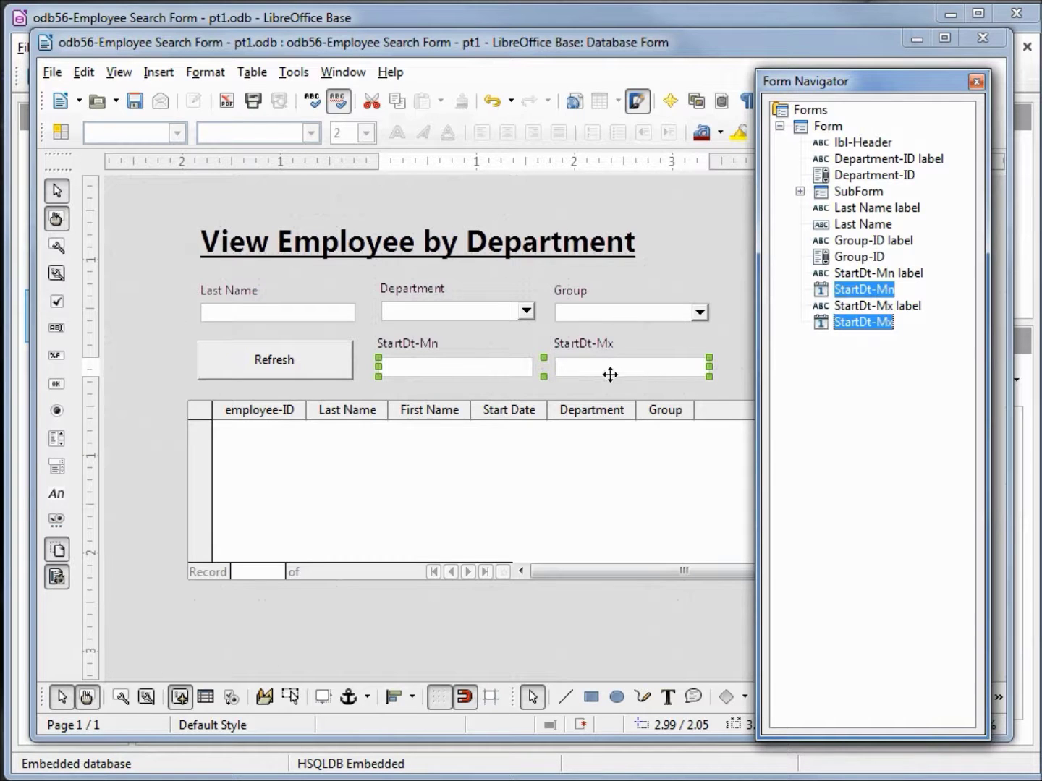
- Set Spin Button, Repeat and Dropdown to Yes for both start-date fields
left_click(122, 699)
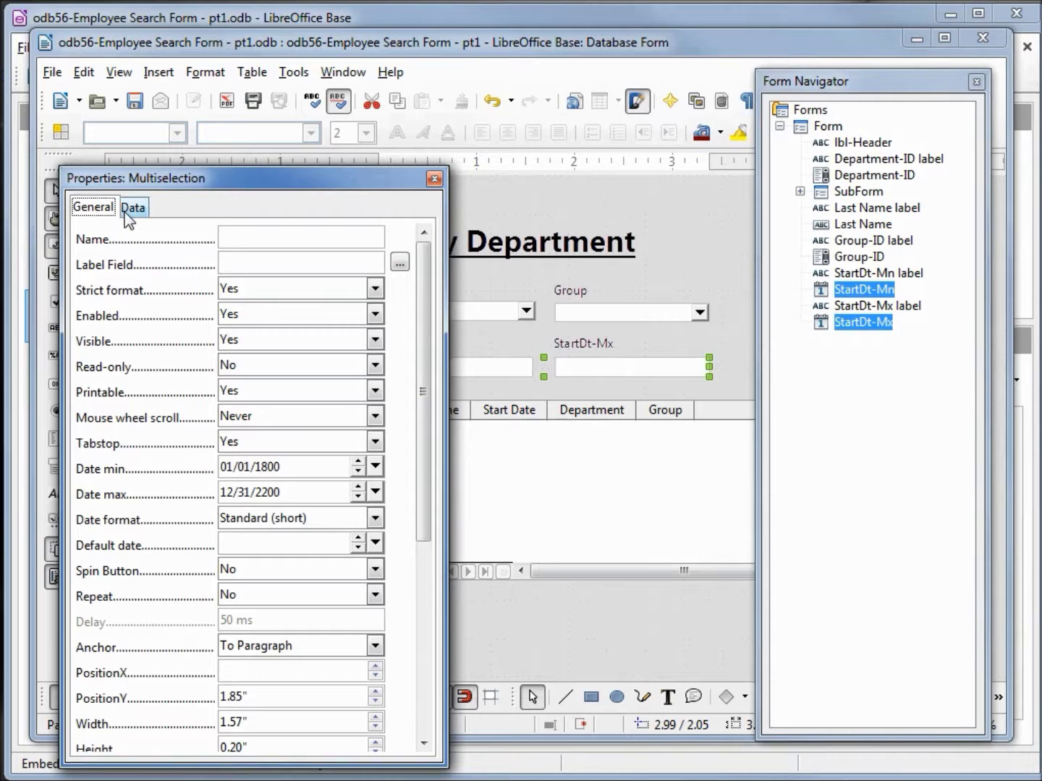
left_click_drag(426, 321, 427, 434)
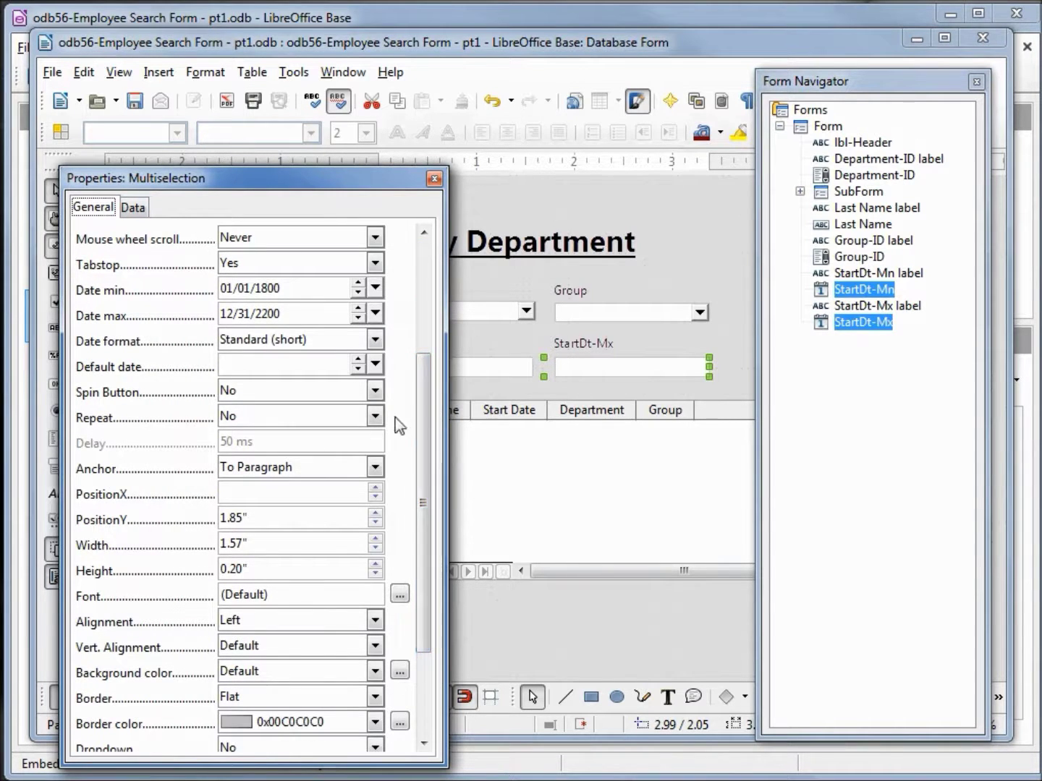
left_click(375, 392)
left_click(359, 427)
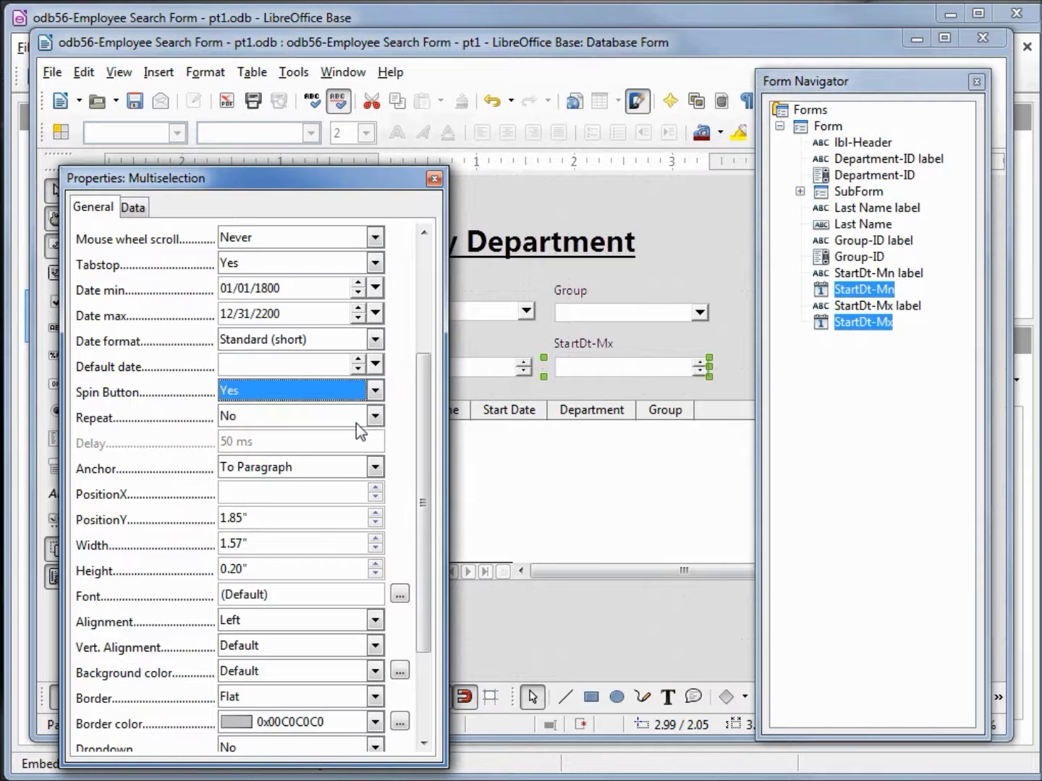
left_click(375, 418)
left_click(361, 450)
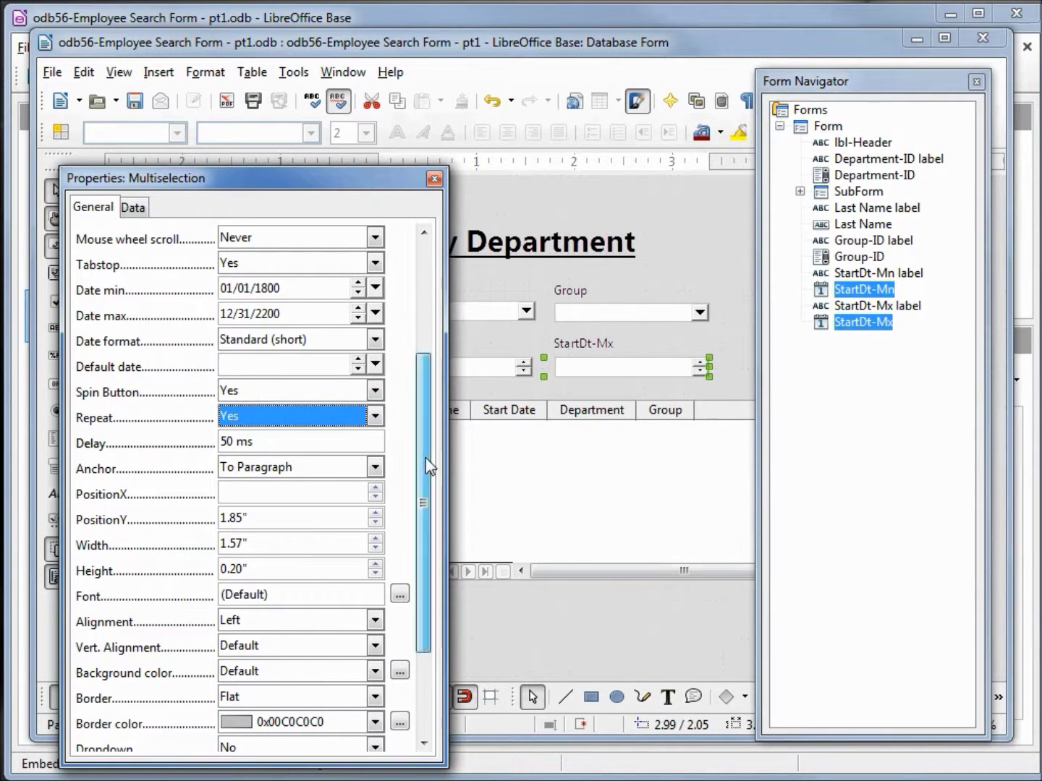
left_click_drag(425, 459, 423, 603)
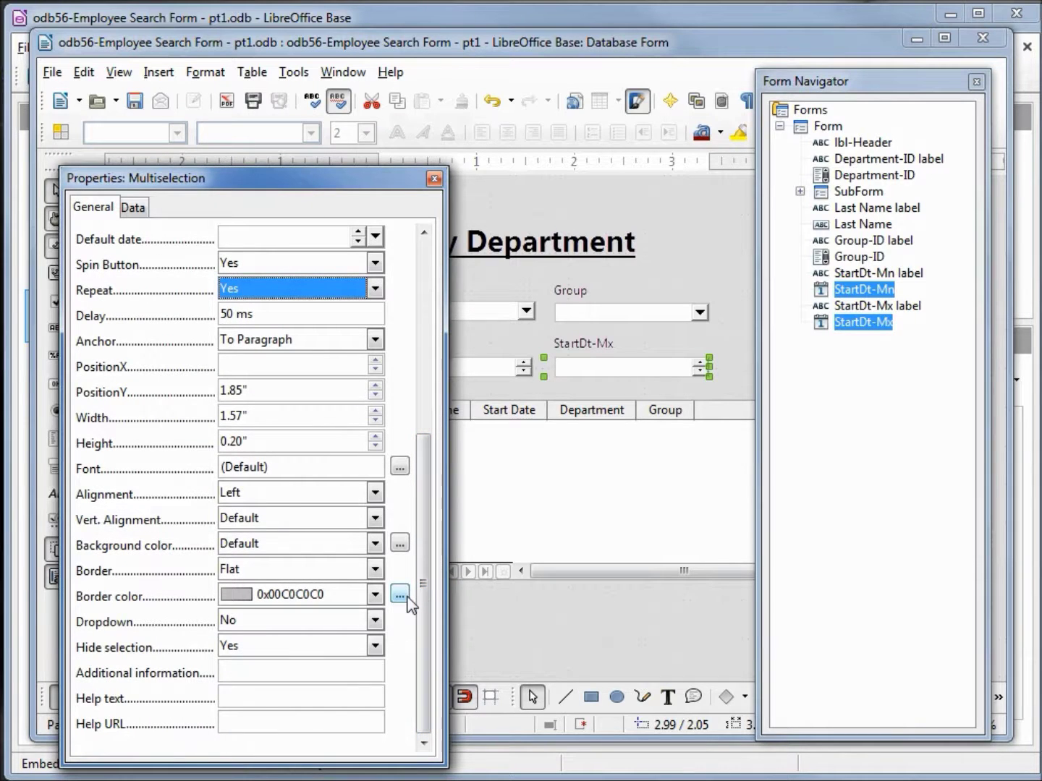
left_click(375, 620)
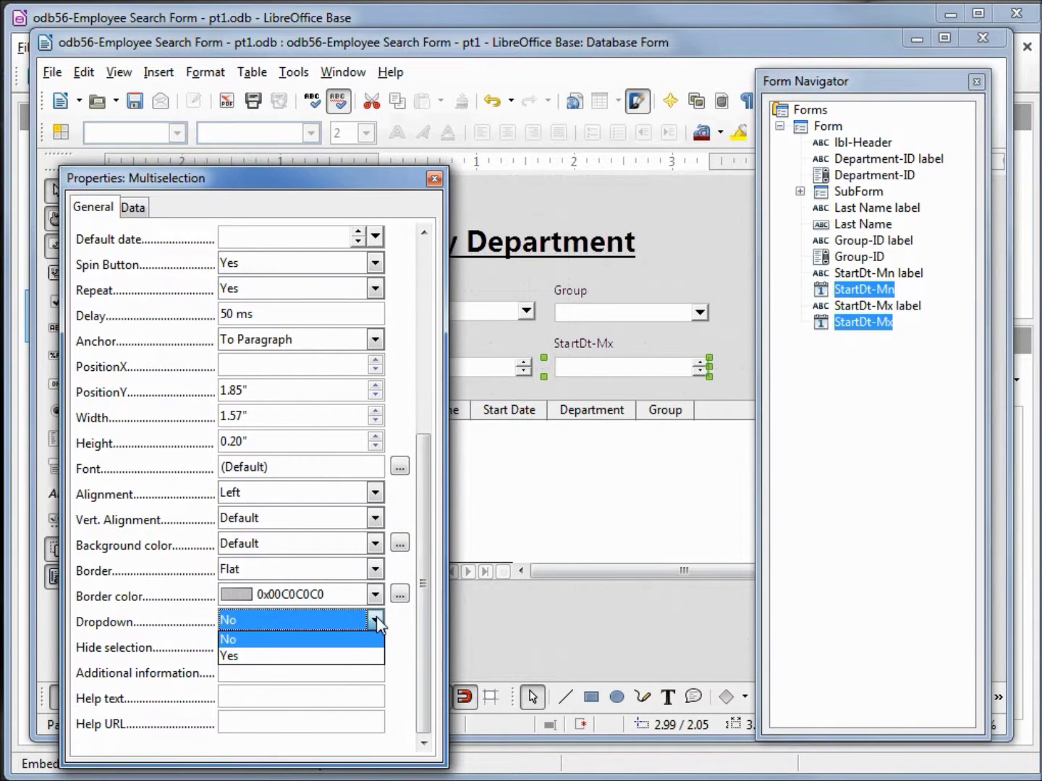
left_click(359, 654)
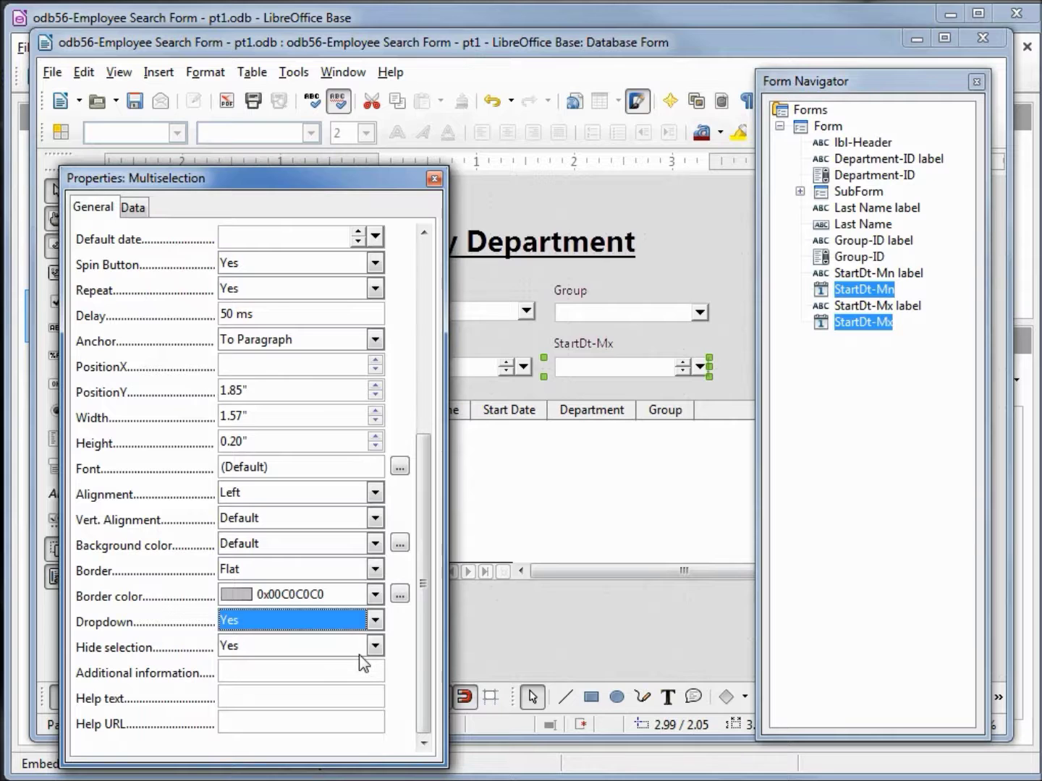
- Change both date fields' height from 0.20" to 0.25"
scroll(359, 655, "up", 2)
left_click(199, 570)
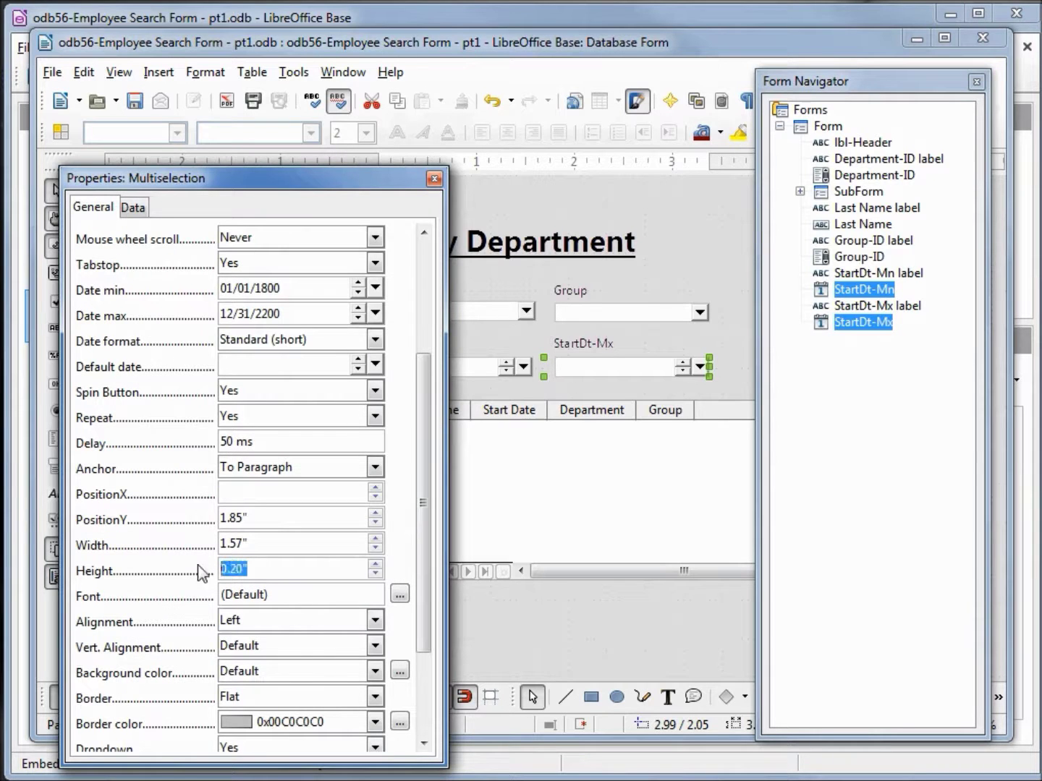
key("BackSpace")
type(".25")
key("Tab")
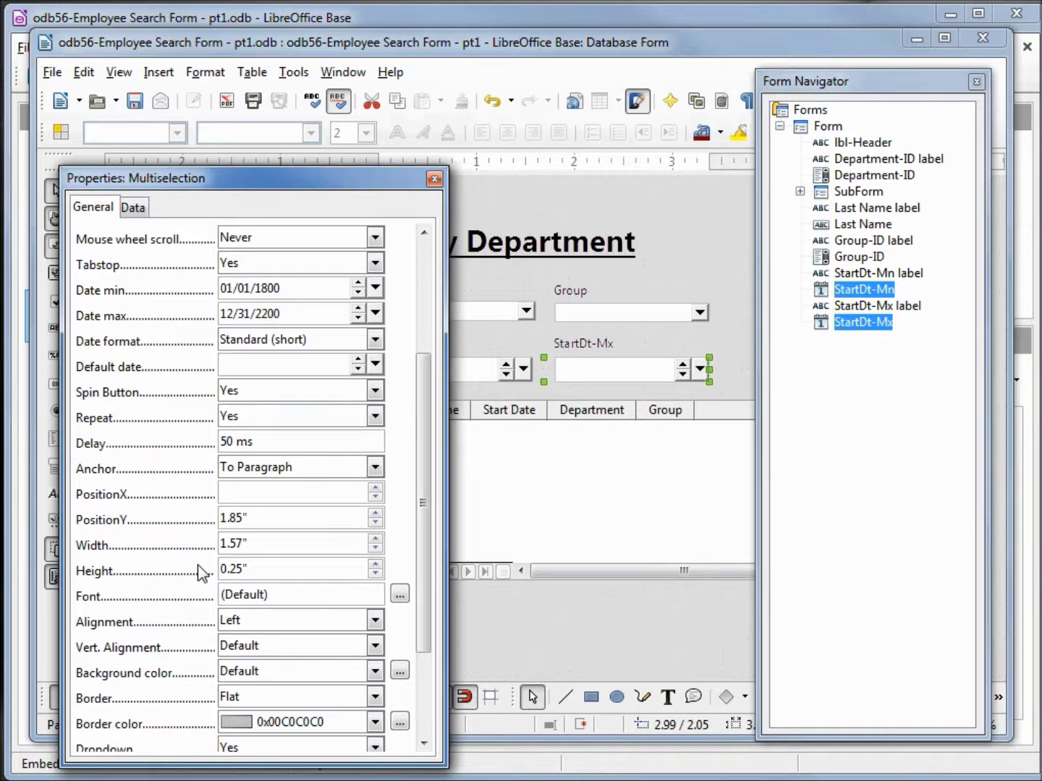
left_click_drag(178, 184, 204, 417)
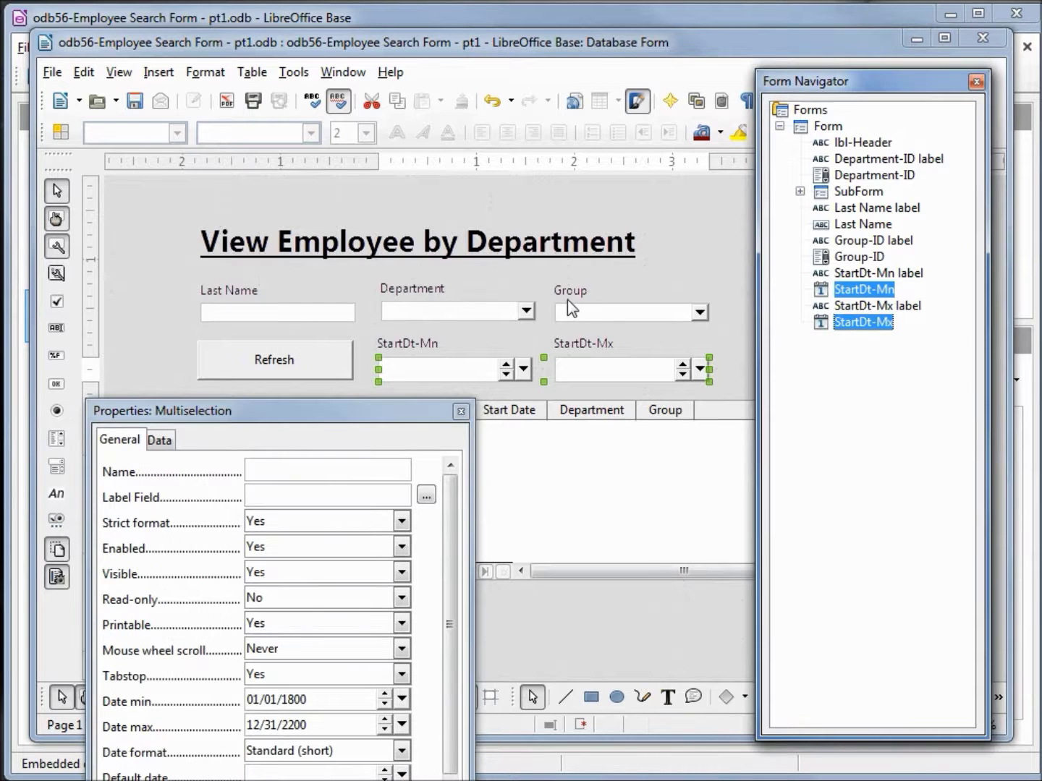
- Change the Last Name, Group-ID and Department-ID controls' height from 0.20" to 0.25"
left_click(867, 225)
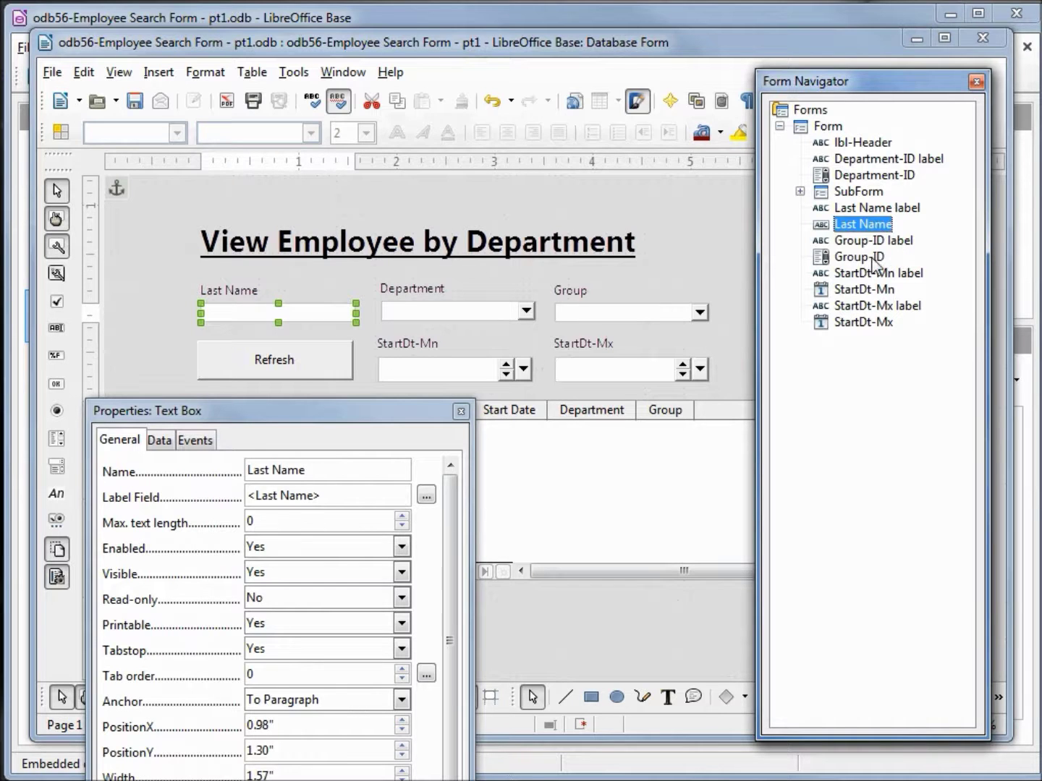
left_click(862, 258, "ctrl")
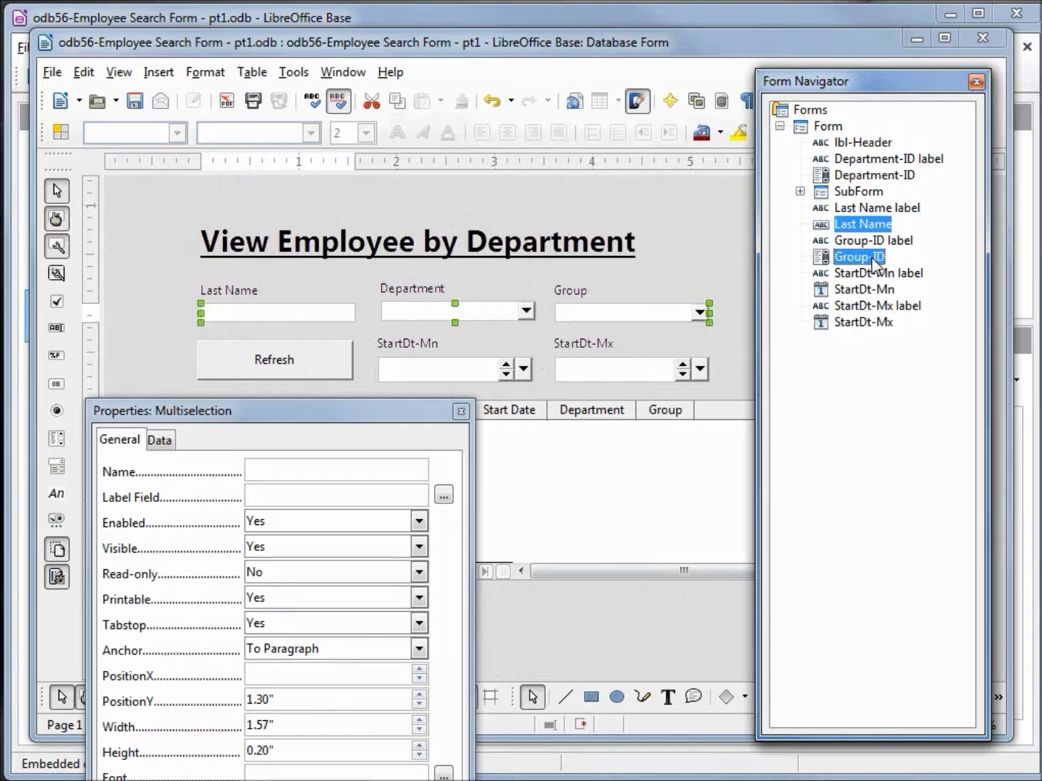
left_click(876, 176, "ctrl")
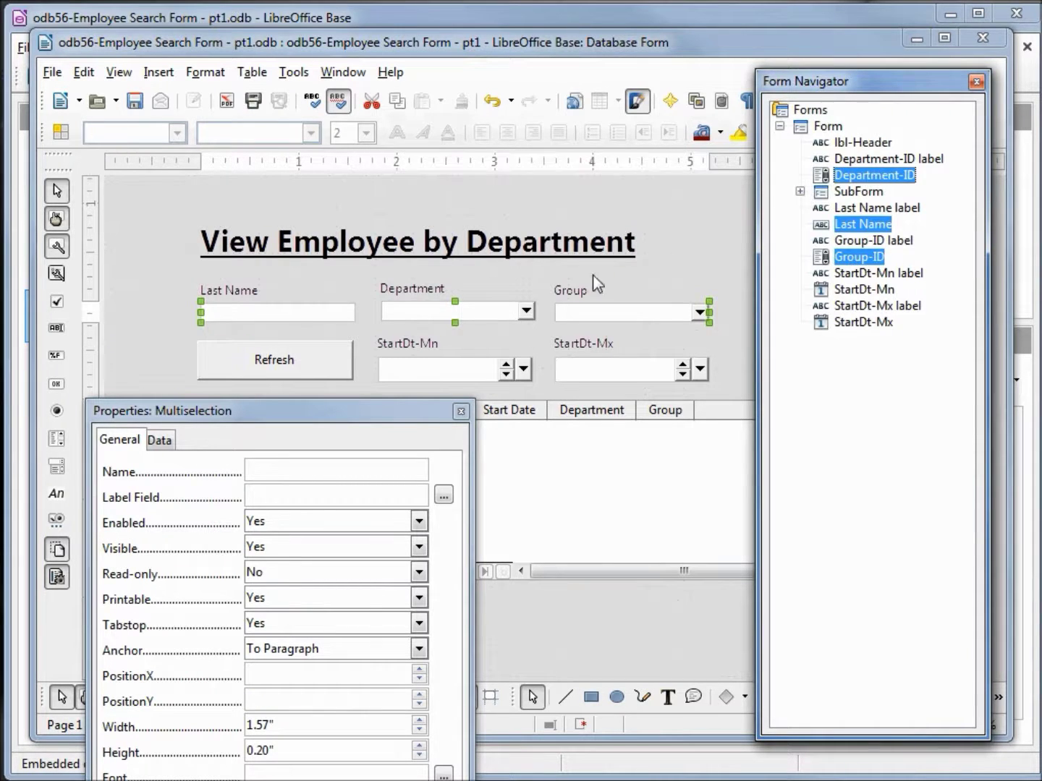
left_click(282, 749)
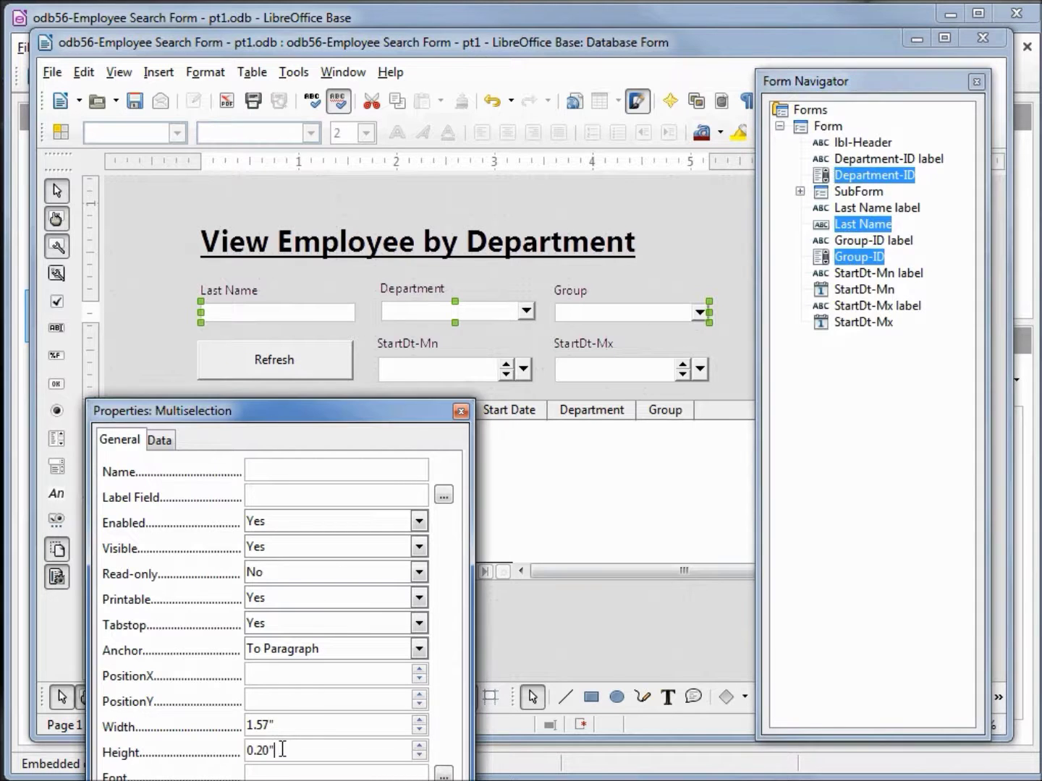
key("BackSpace")
key("BackSpace")
type("5")
key("Tab")
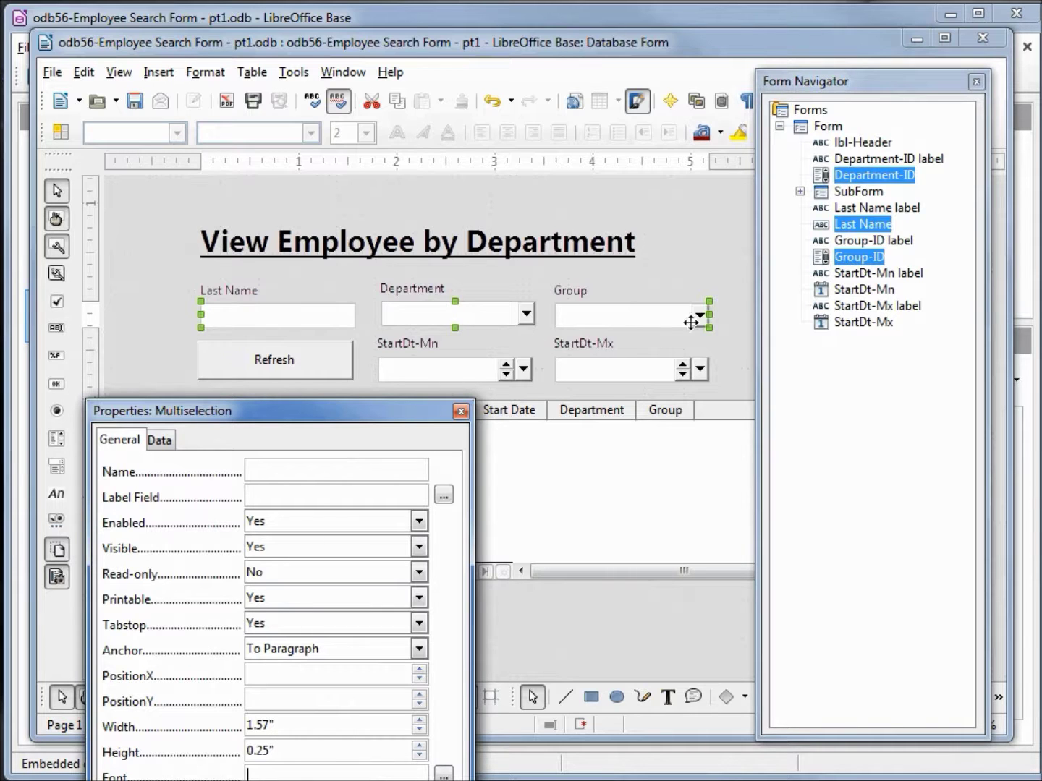
left_click(861, 290)
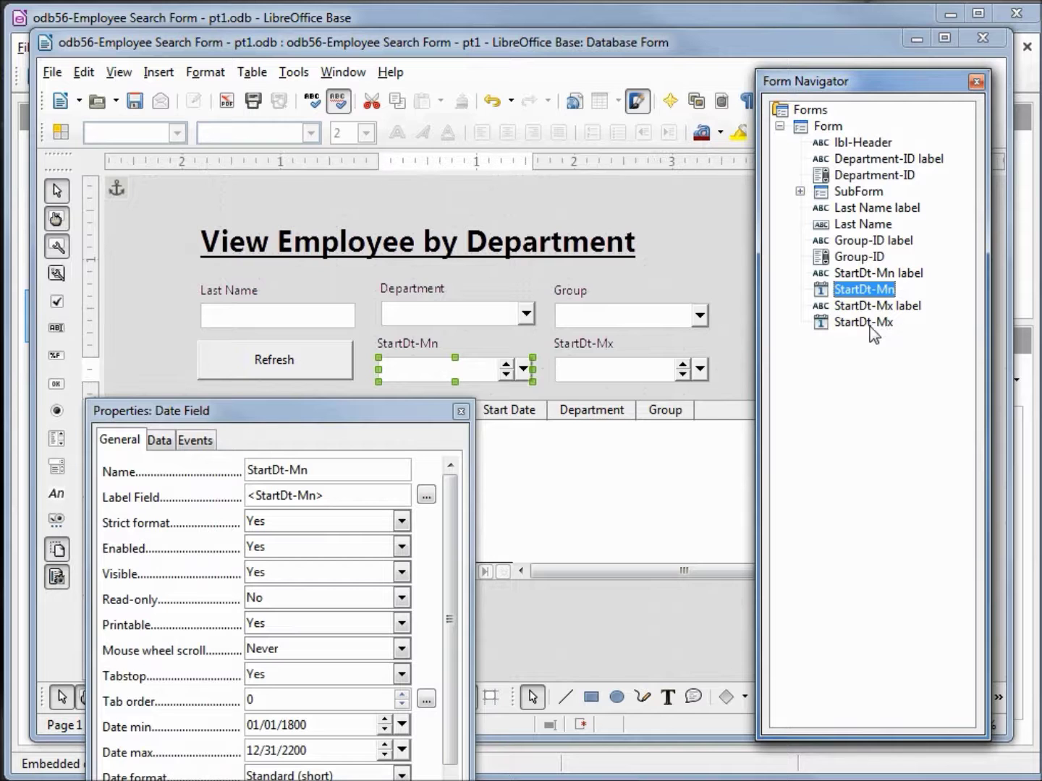
- Set StartDt-Mn and StartDt-Mx to the DD/MM/YYYY date format, then close Properties
left_click(869, 323, "ctrl")
left_click_drag(409, 416, 430, 206)
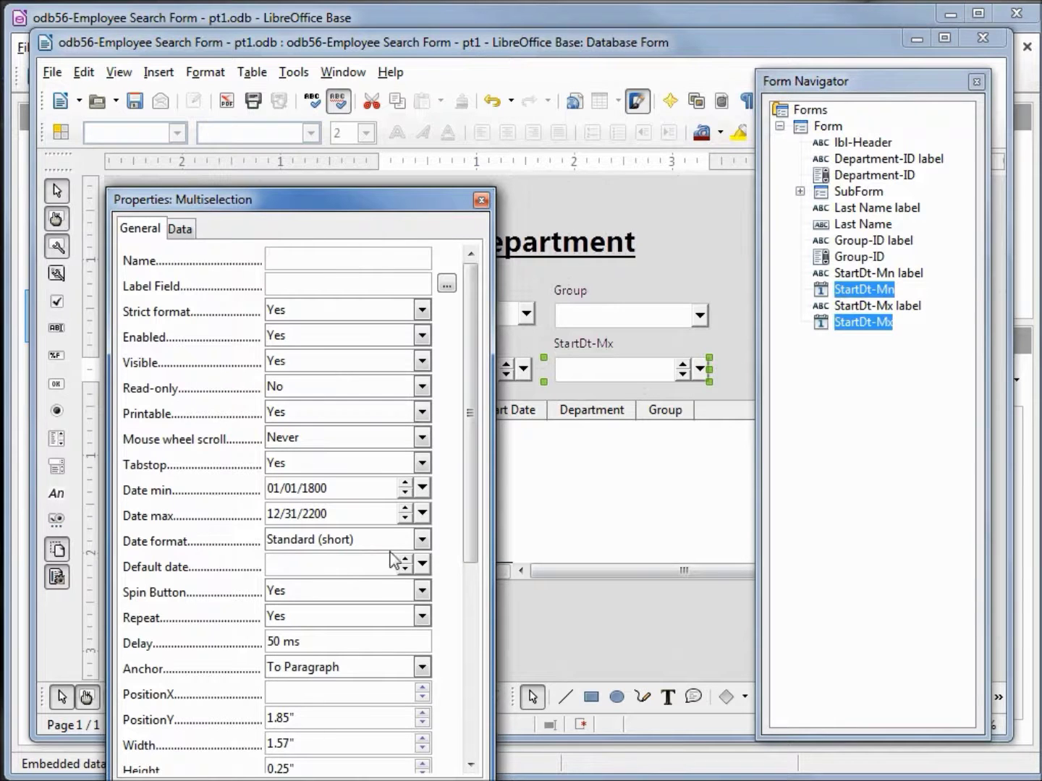
left_click(421, 539)
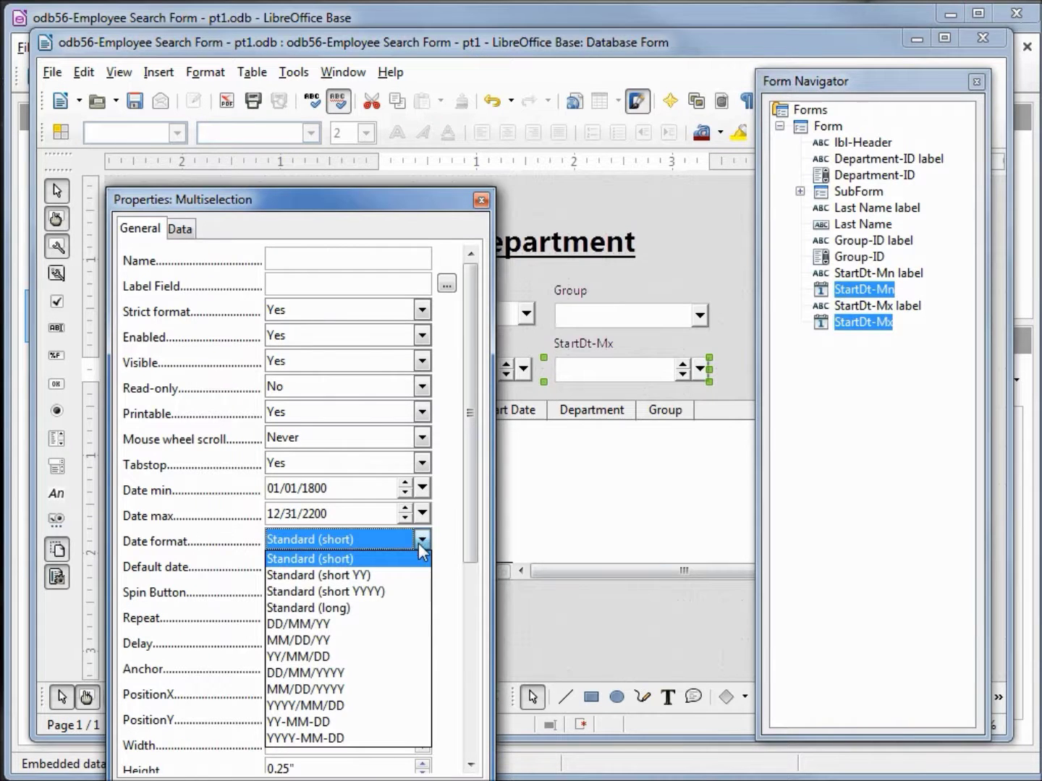
left_click(331, 676)
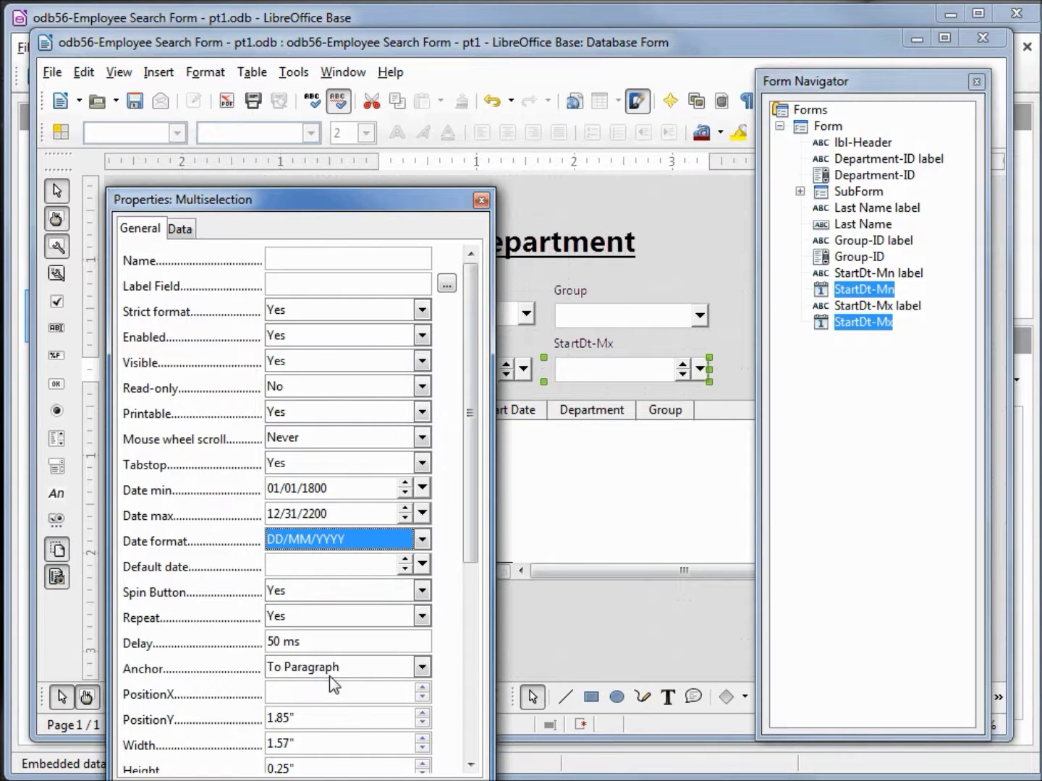
left_click_drag(398, 197, 401, 120)
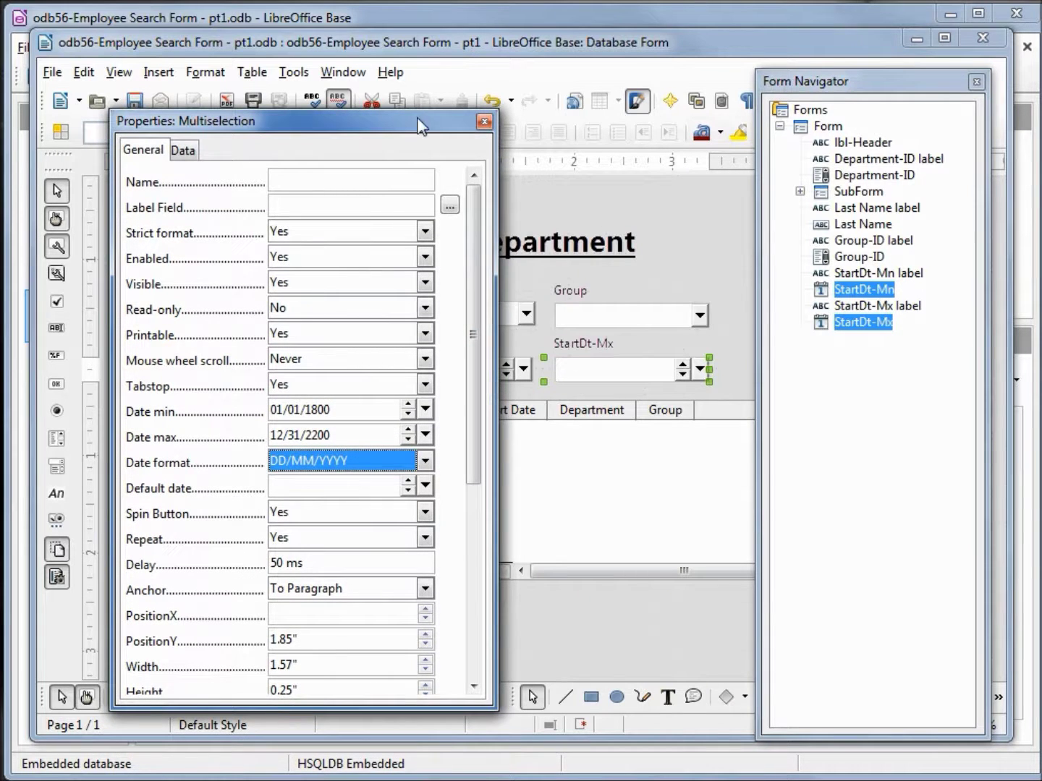
left_click(485, 126)
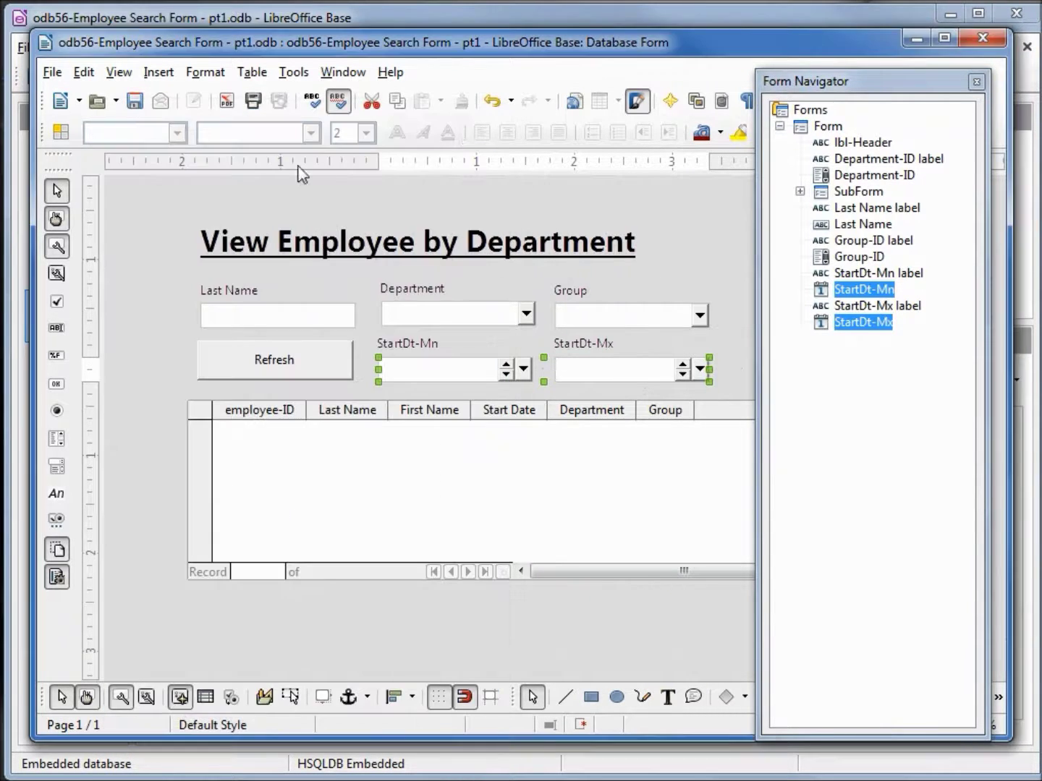
- Save the odb56-Employee Search Form - pt1 design, close it and save the database
left_click(135, 101)
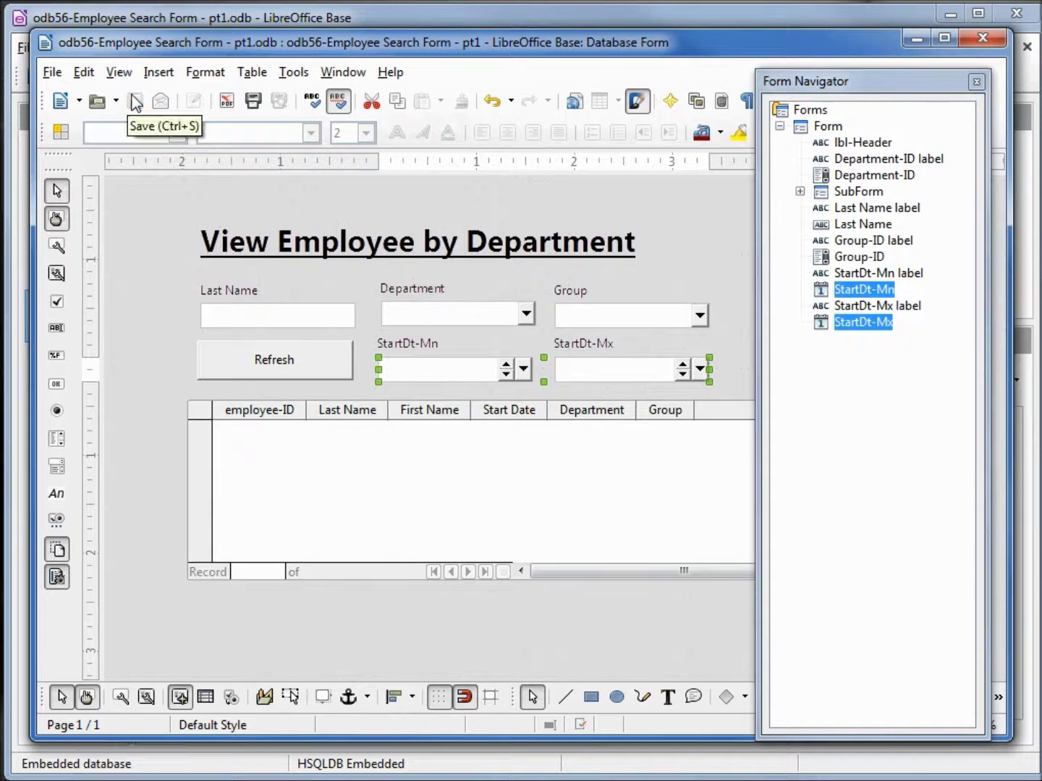
left_click(976, 81)
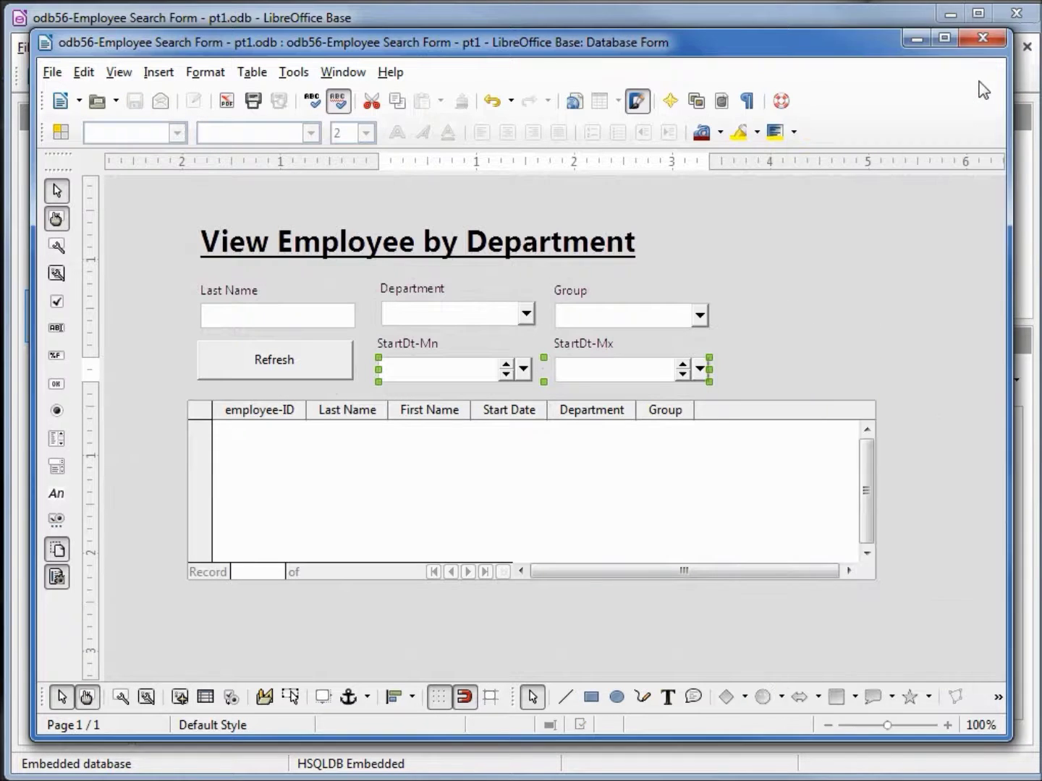
left_click(983, 37)
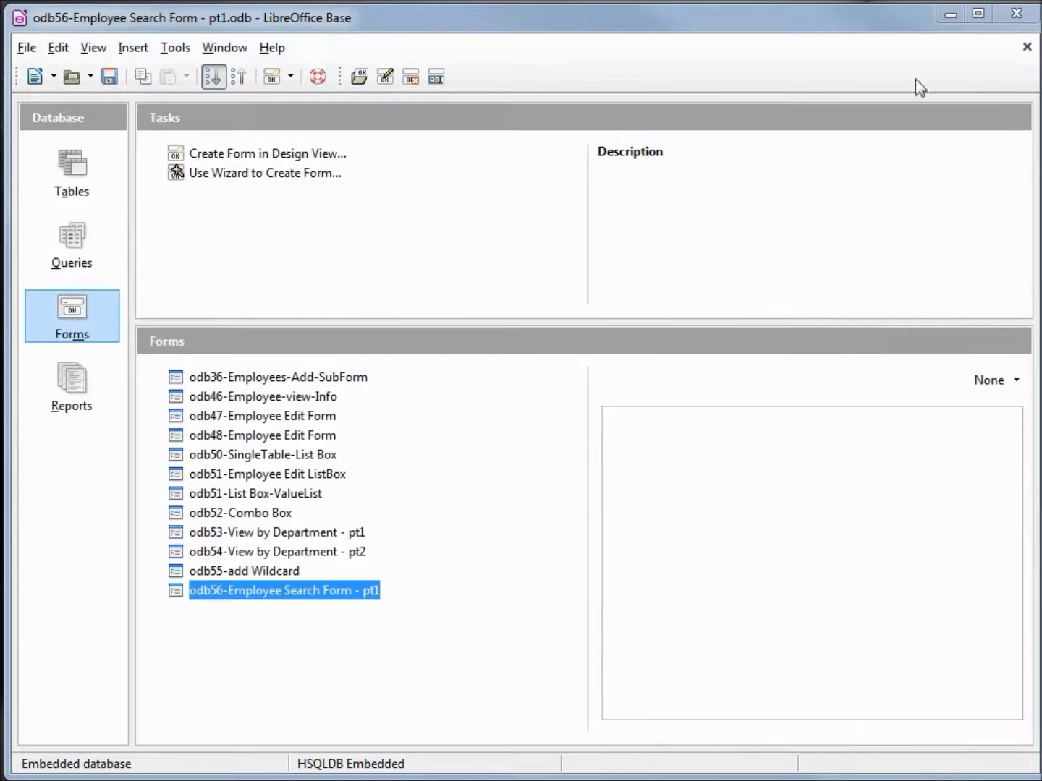
left_click(108, 76)
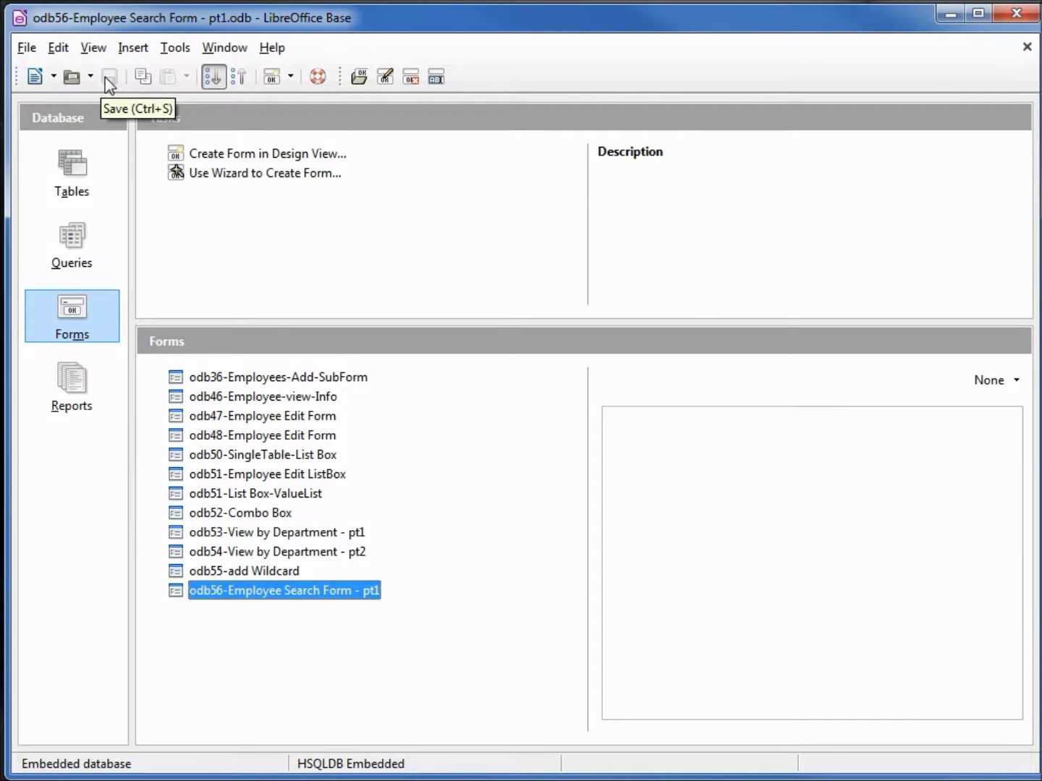